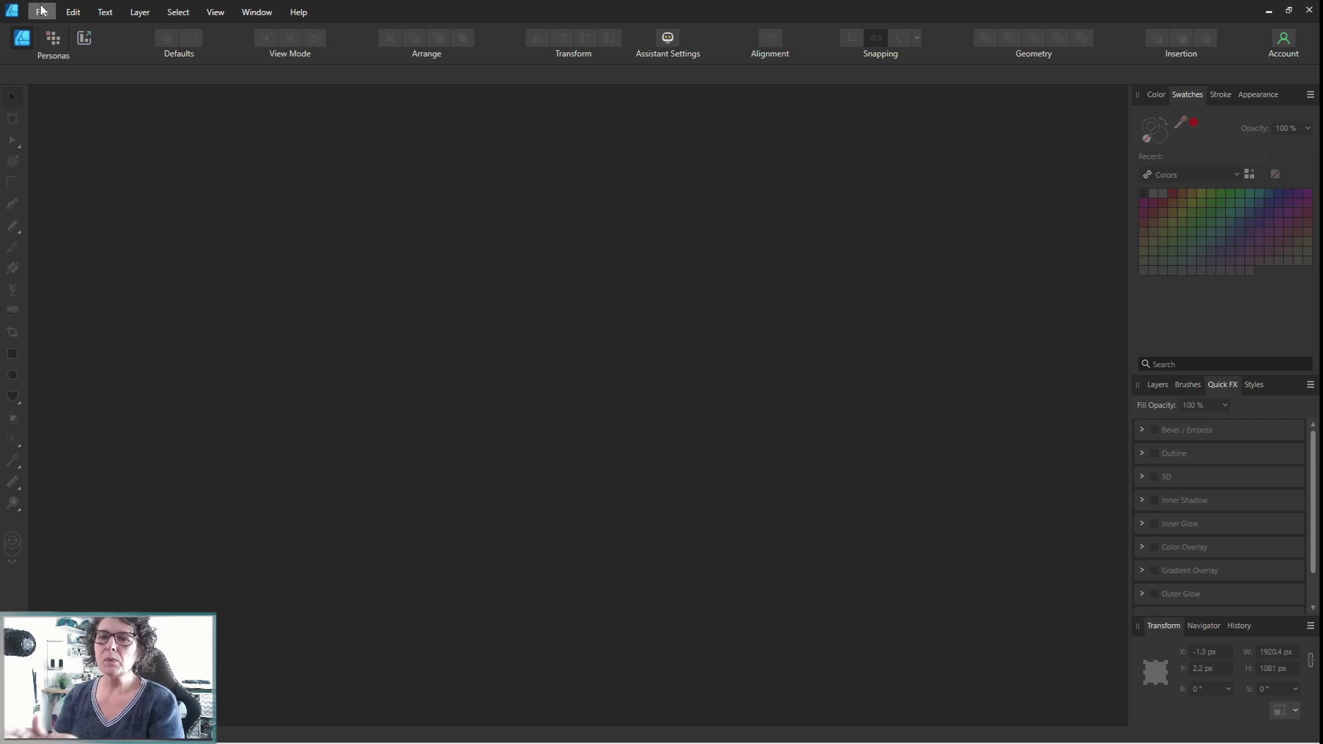
- Create a new A3 print document, 420 × 297 mm at 300 DPI, with an artboard
click(42, 10)
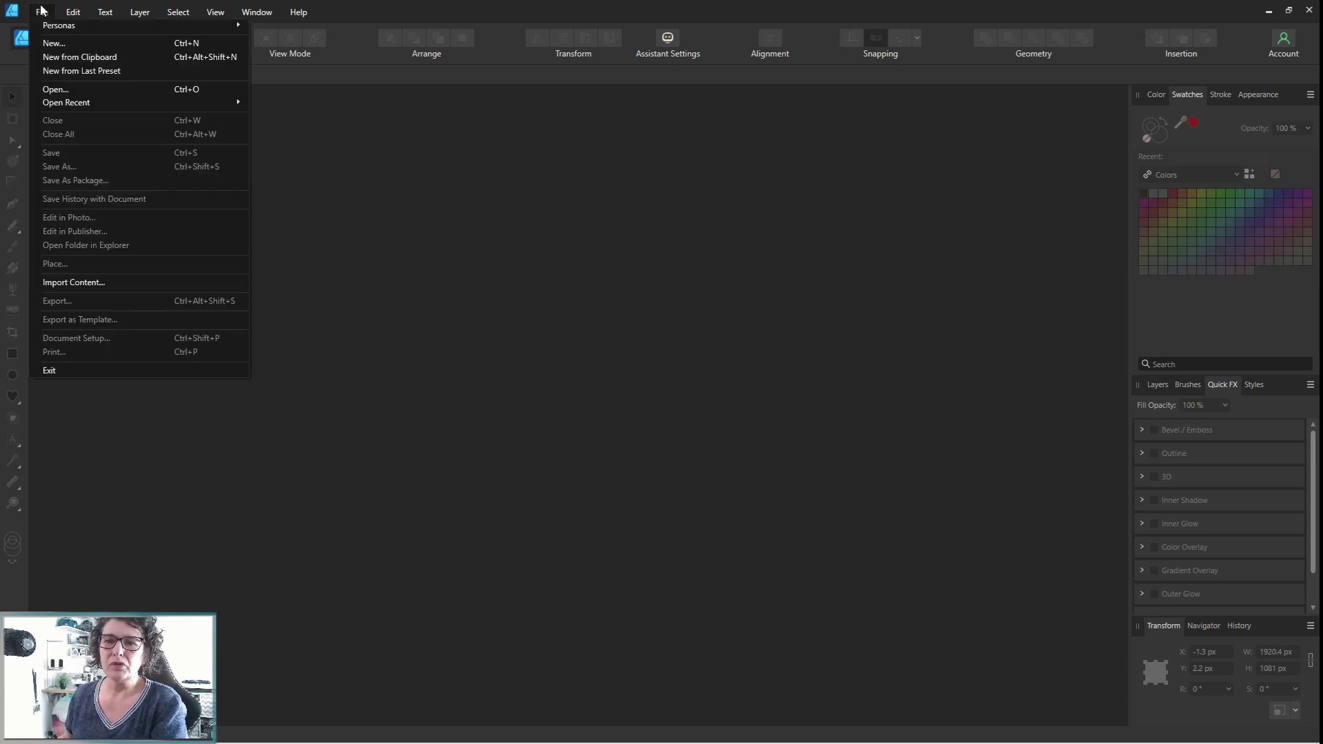
click(55, 44)
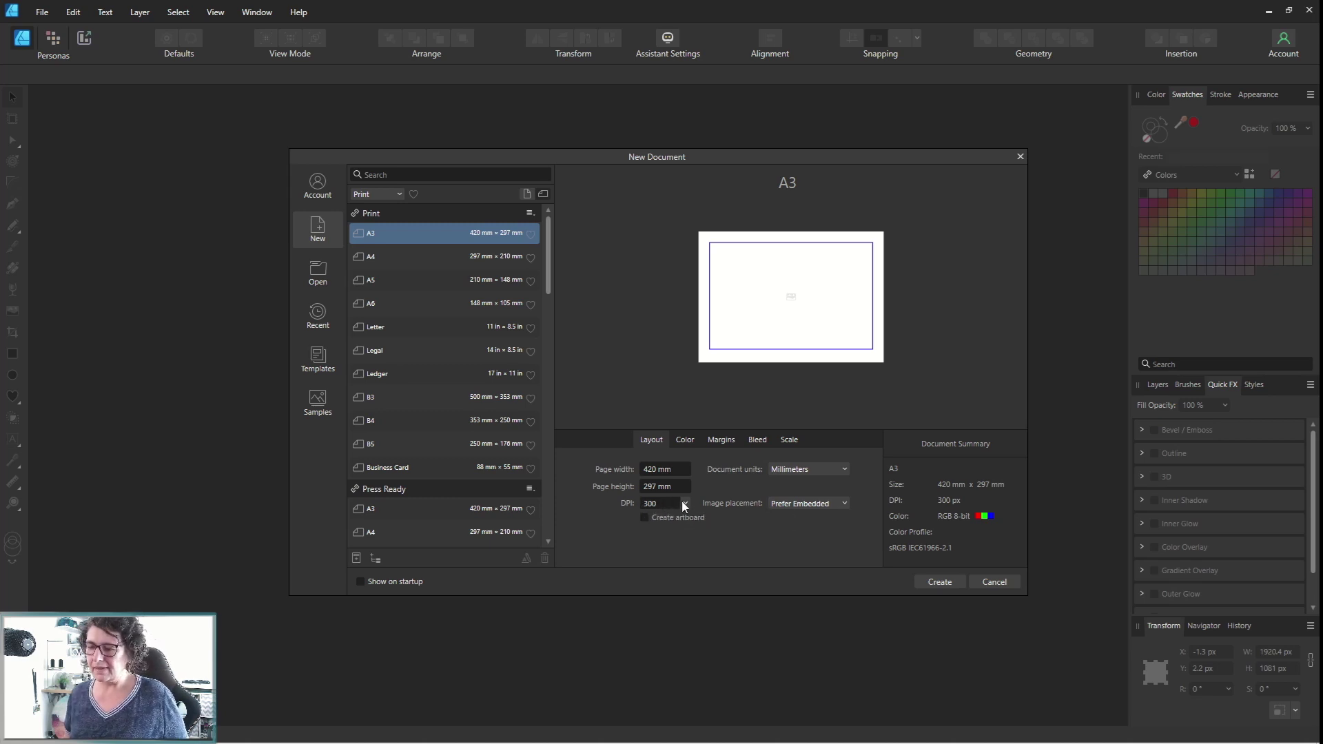
click(644, 518)
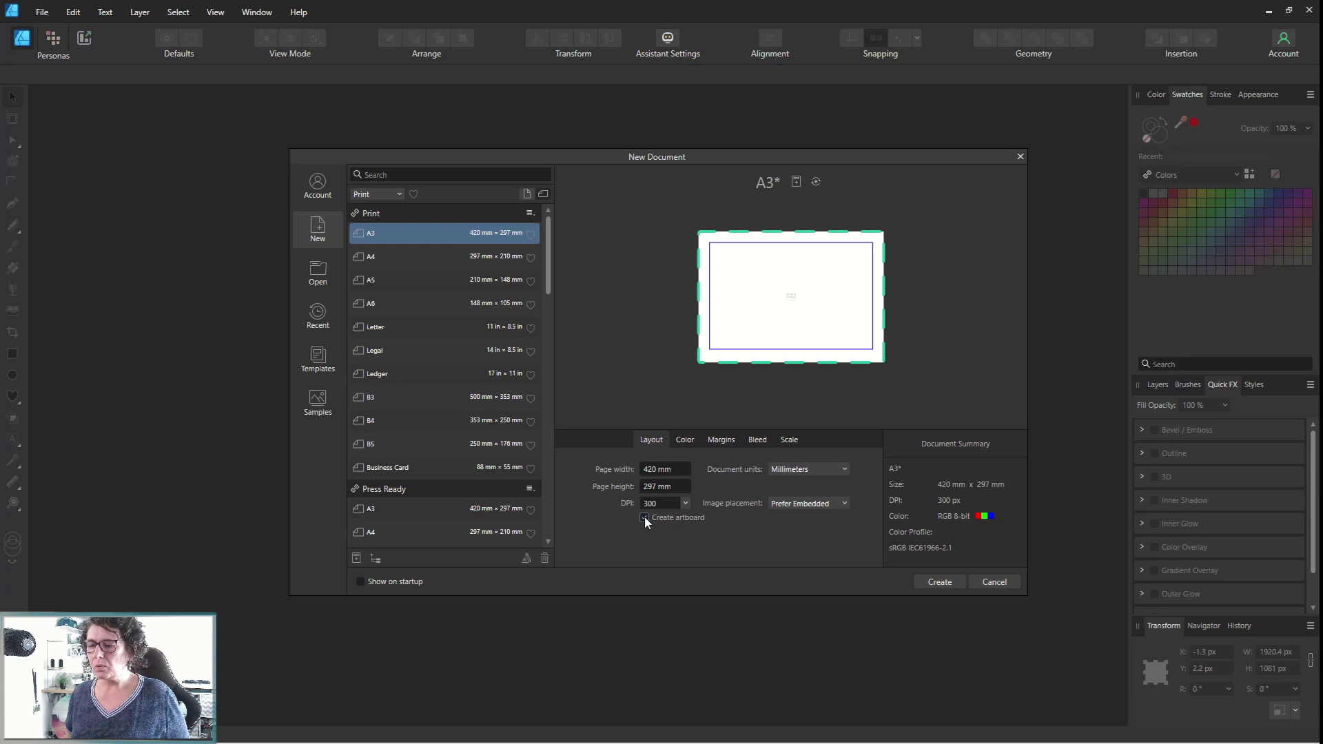
click(937, 582)
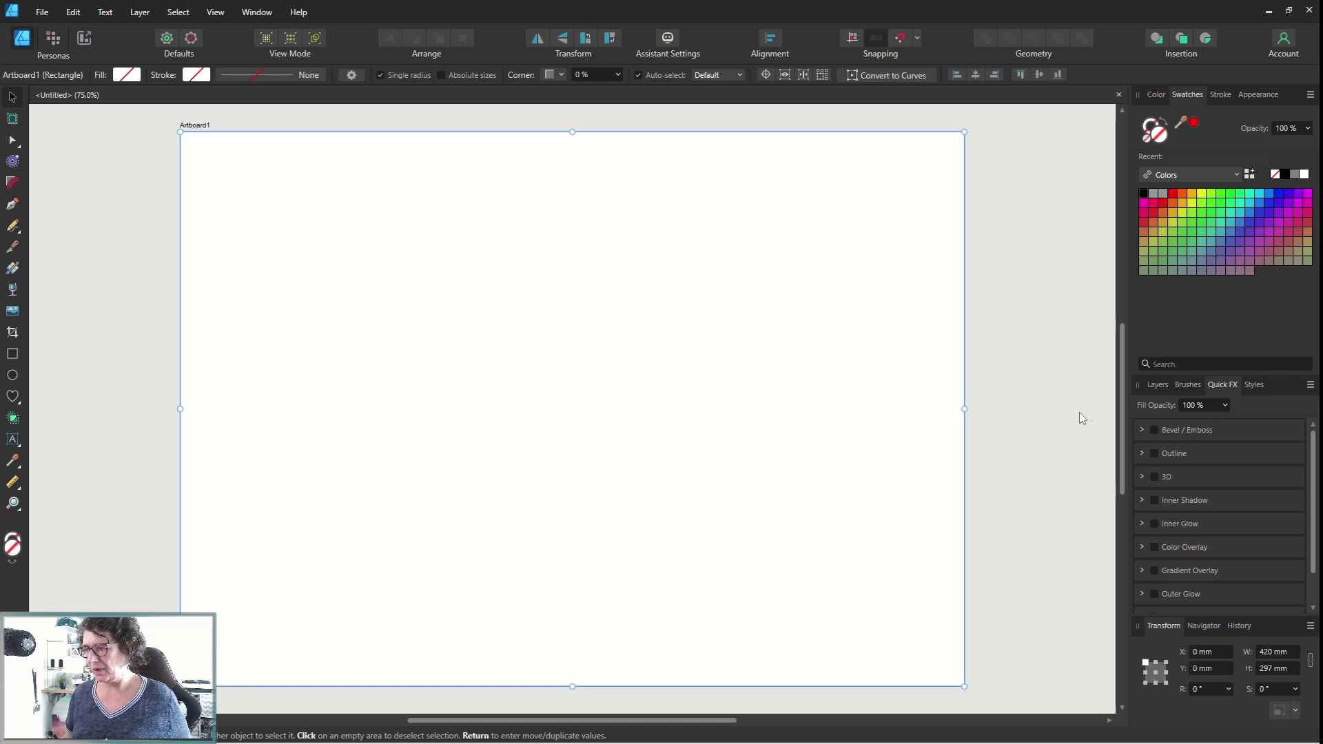
- Show Artboard1 in the Layers list and set the stroke width to 0.5 pt
click(1160, 387)
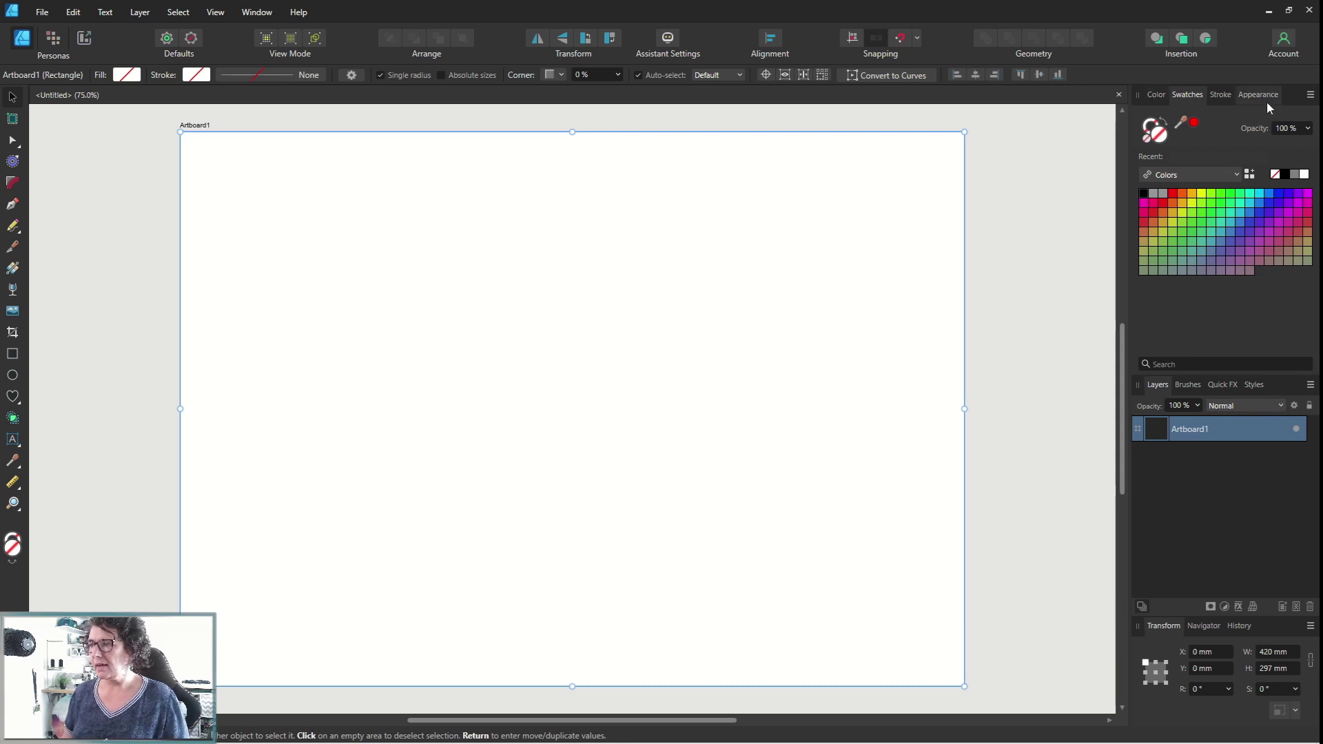
click(1223, 95)
drag(1172, 136, 1180, 135)
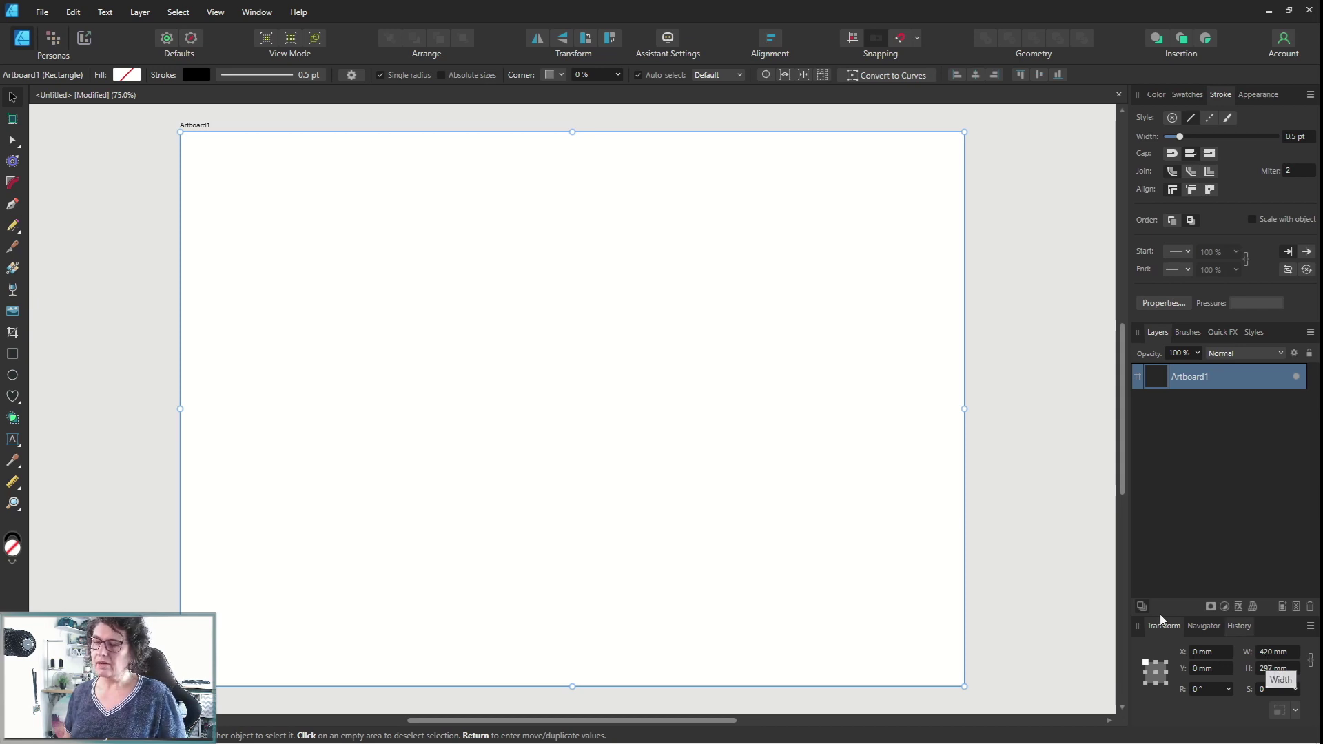
click(107, 250)
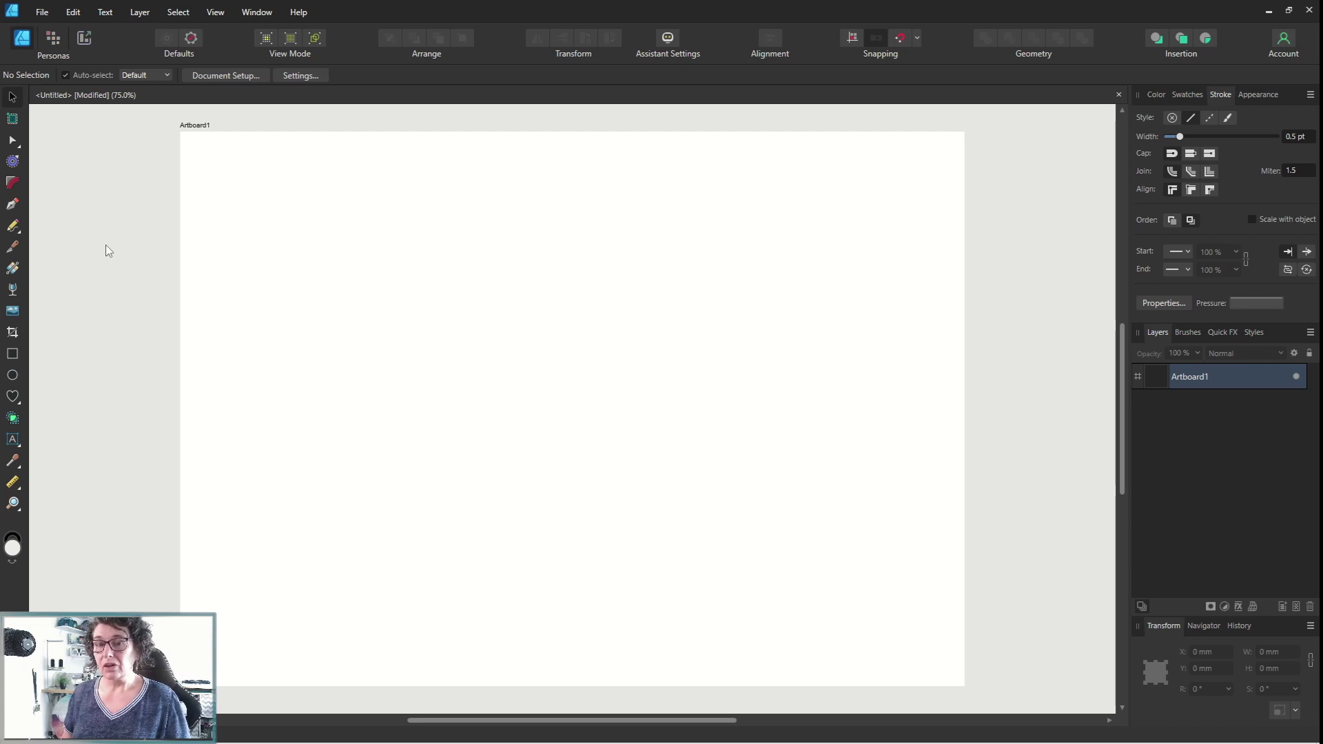
click(198, 193)
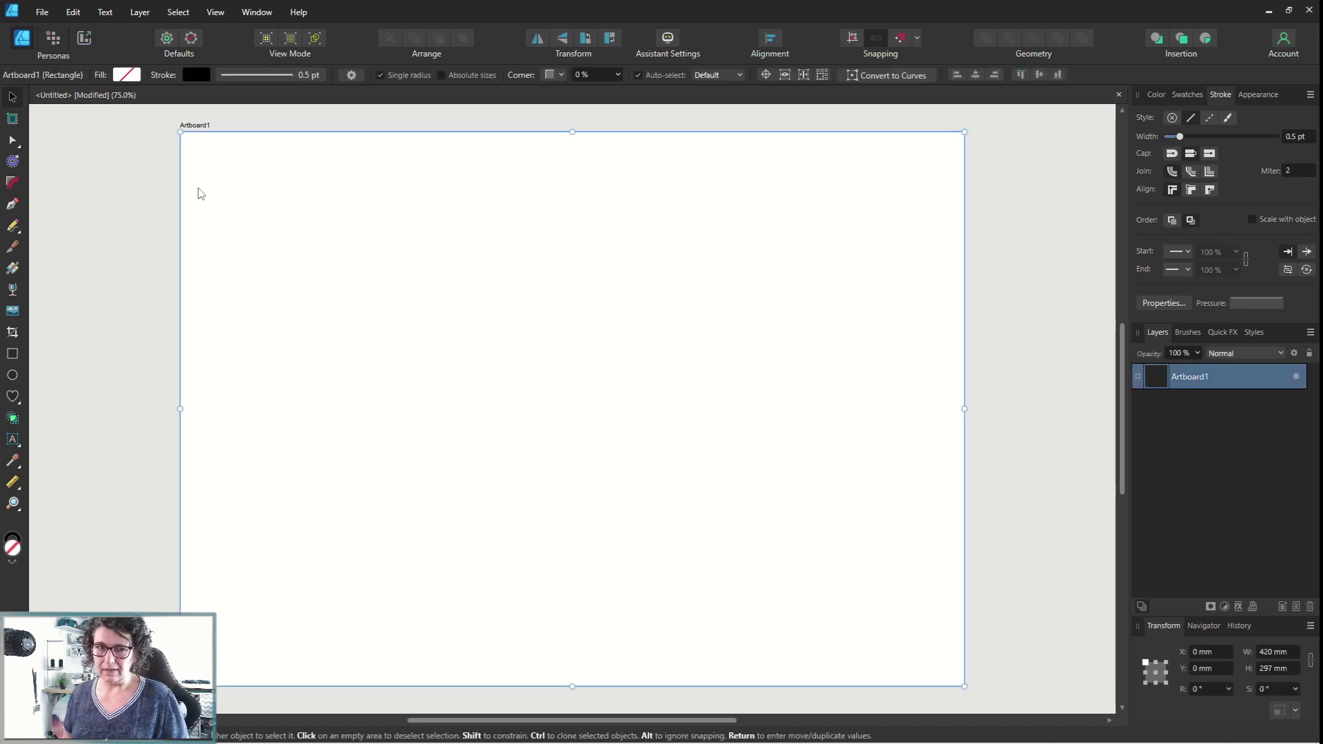
click(131, 178)
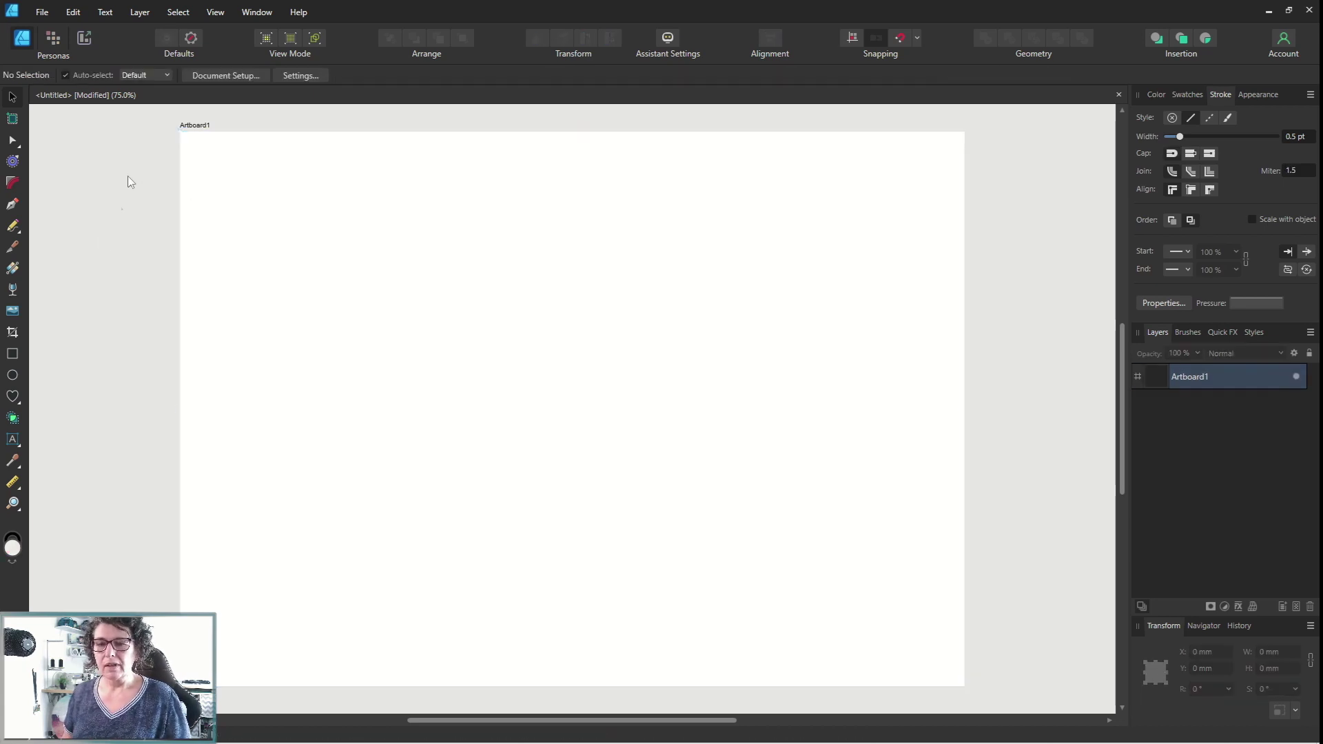
- Draw a 150.5 × 103.7 mm rectangle near the artboard's top-left, redrawing after one undone attempt
click(13, 357)
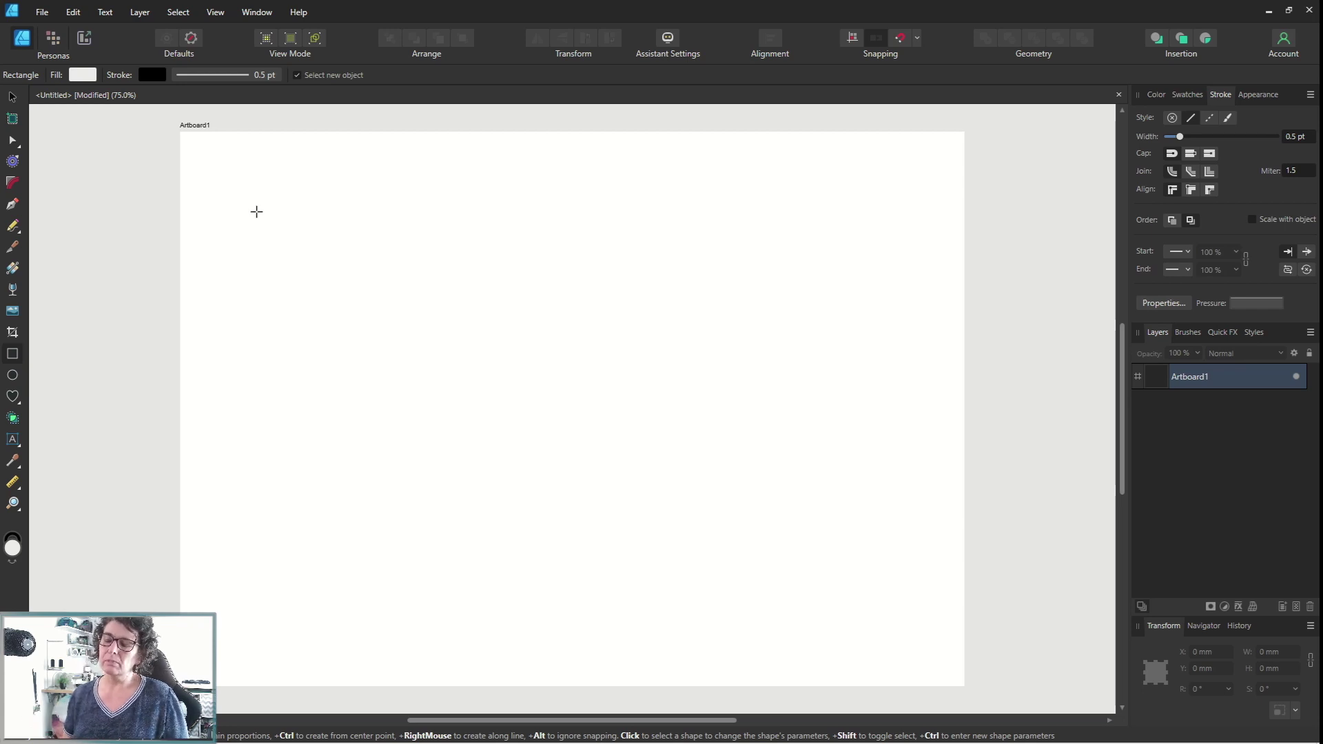
drag(256, 211, 314, 289)
key(ctrl+z)
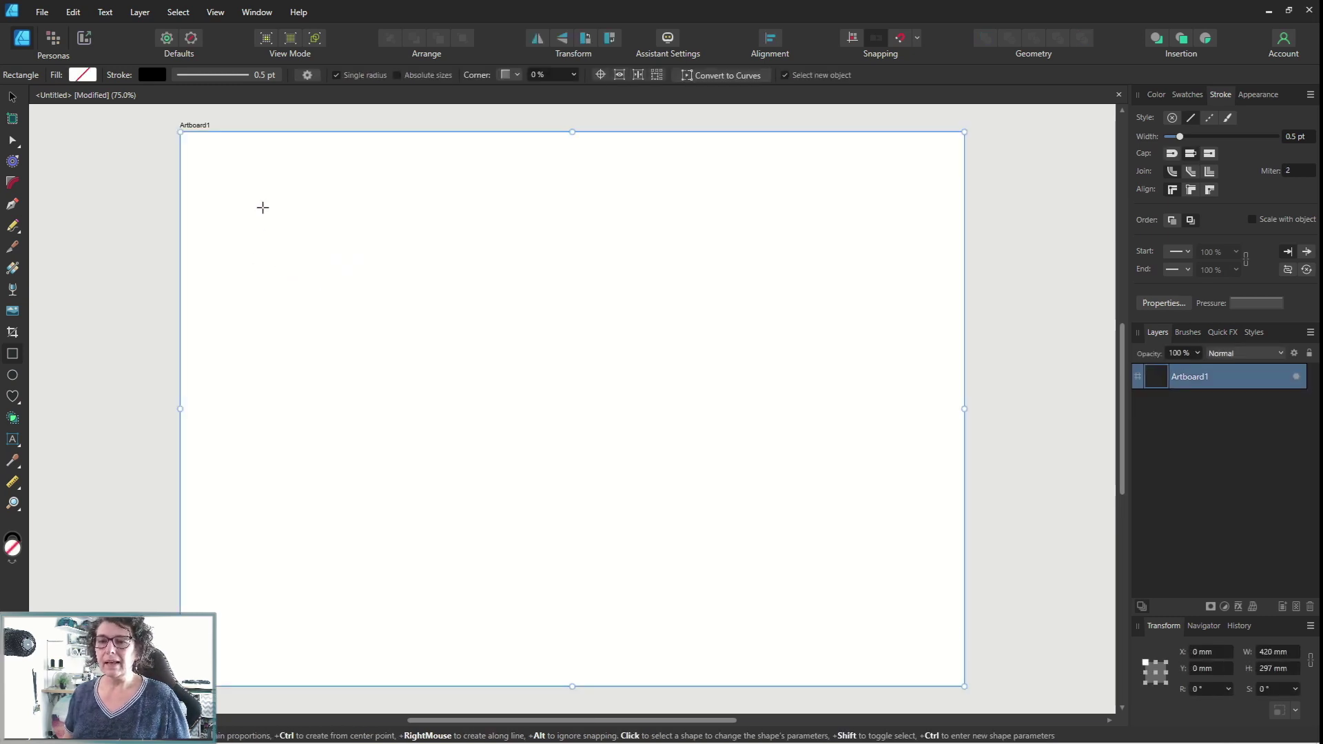
click(134, 208)
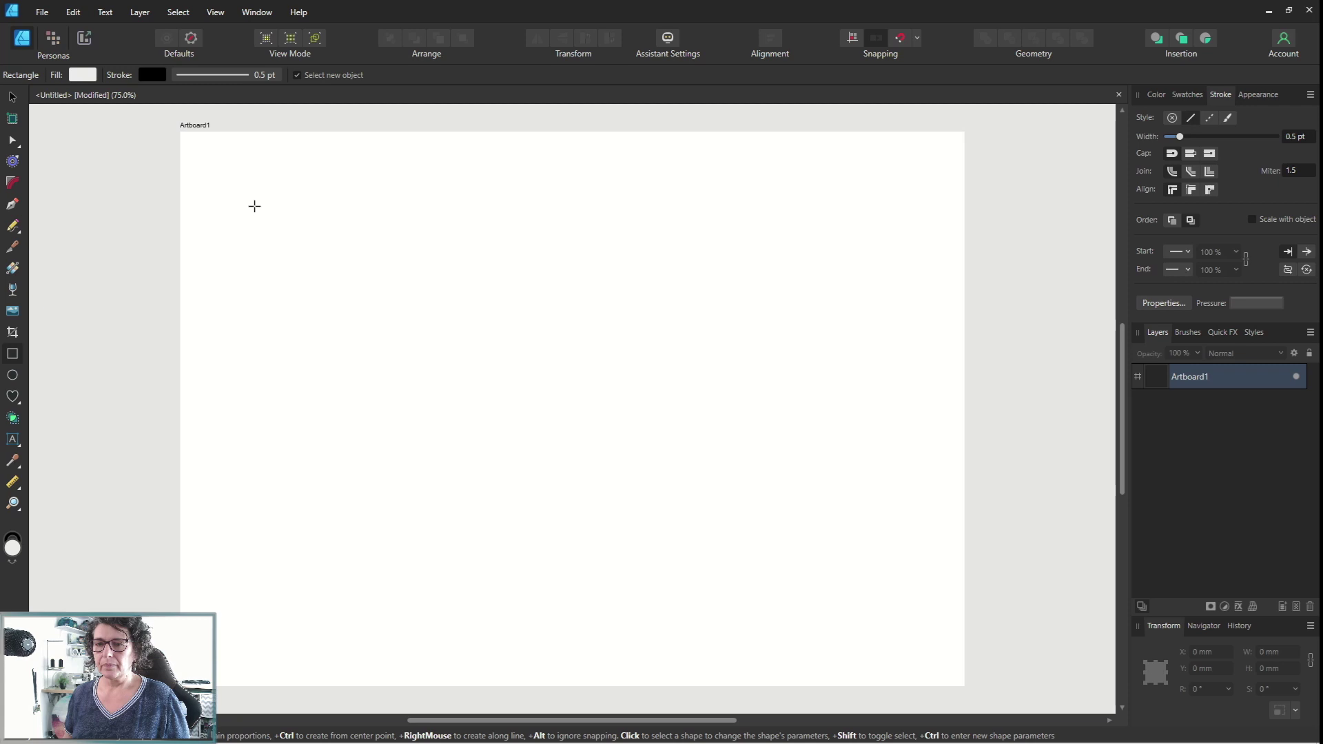
drag(254, 206, 535, 400)
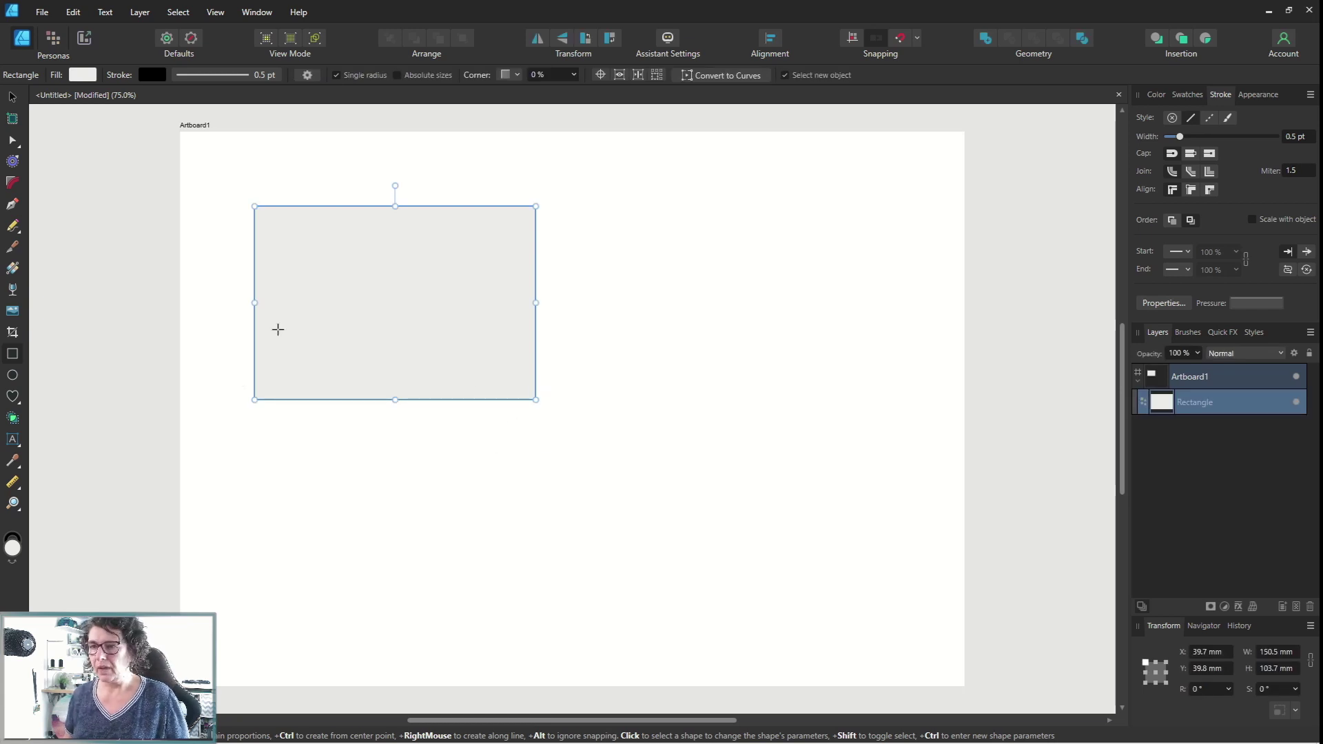
- Select the rectangle and set its fill to none
click(14, 101)
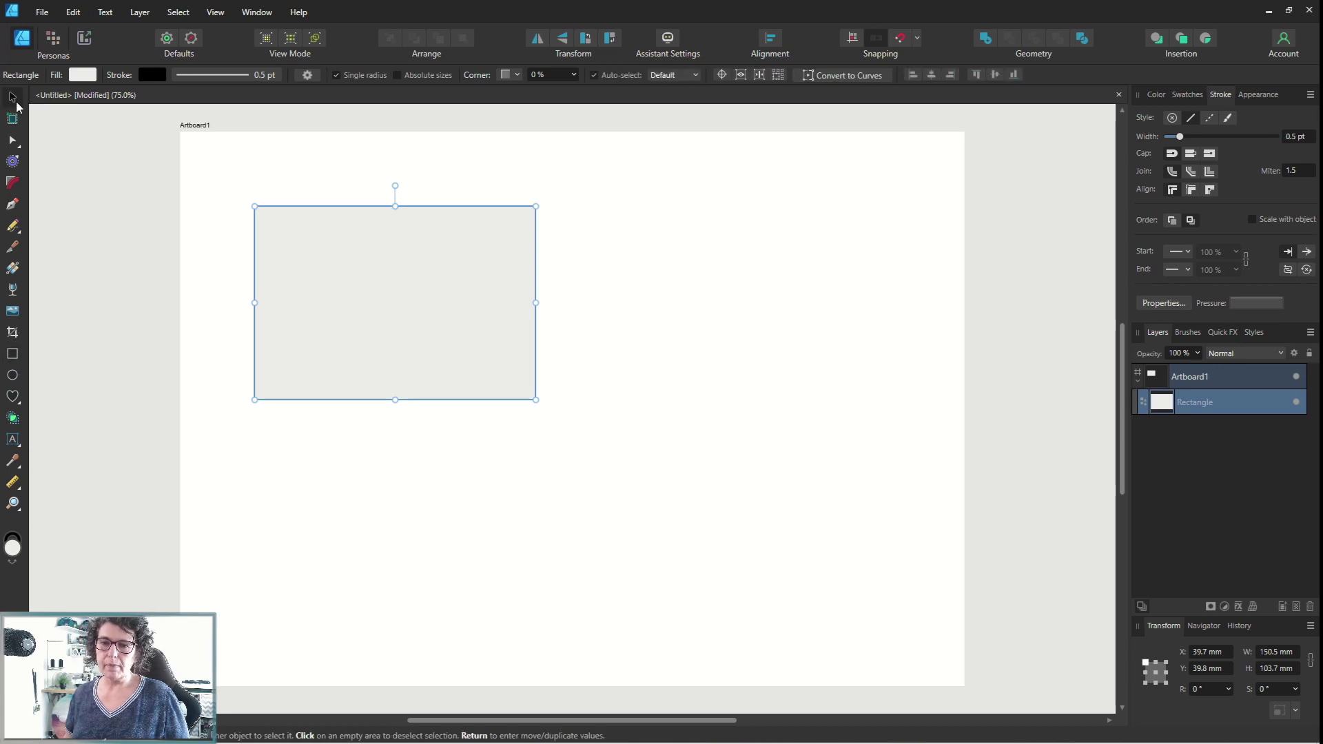
click(340, 181)
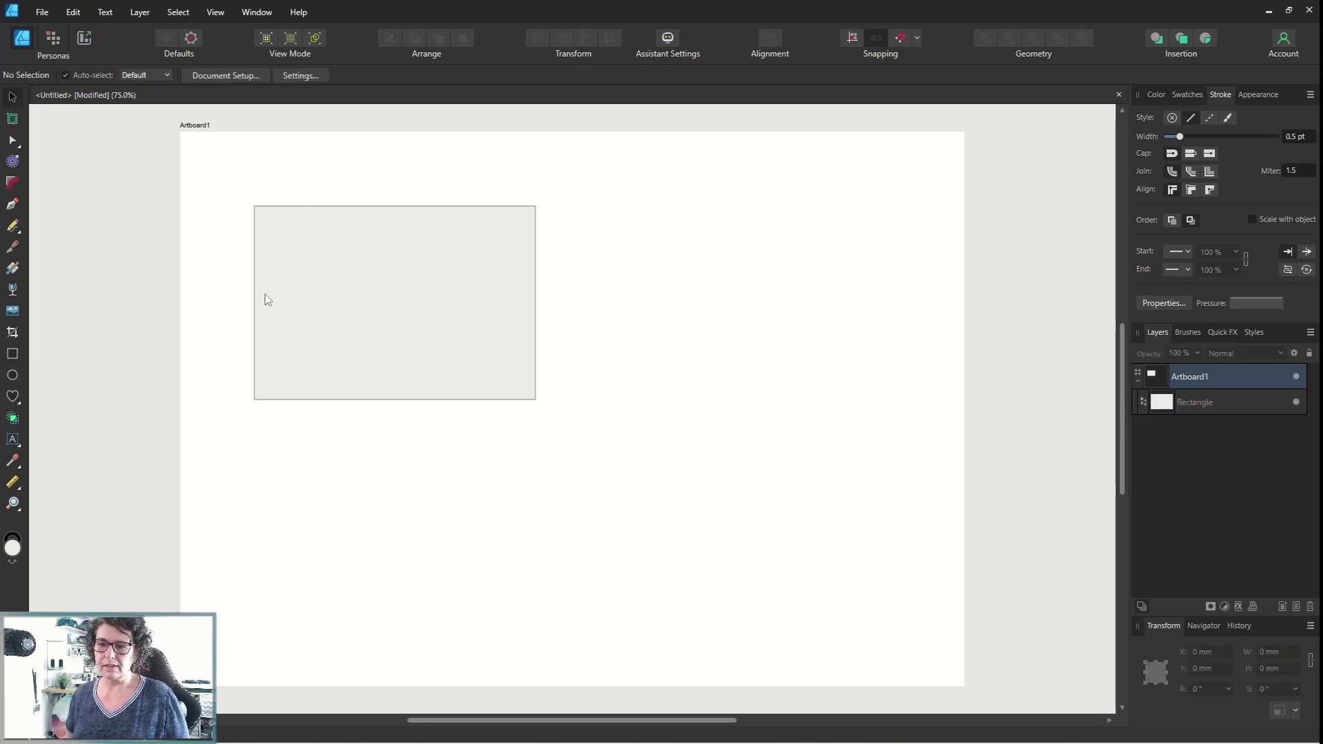
click(420, 284)
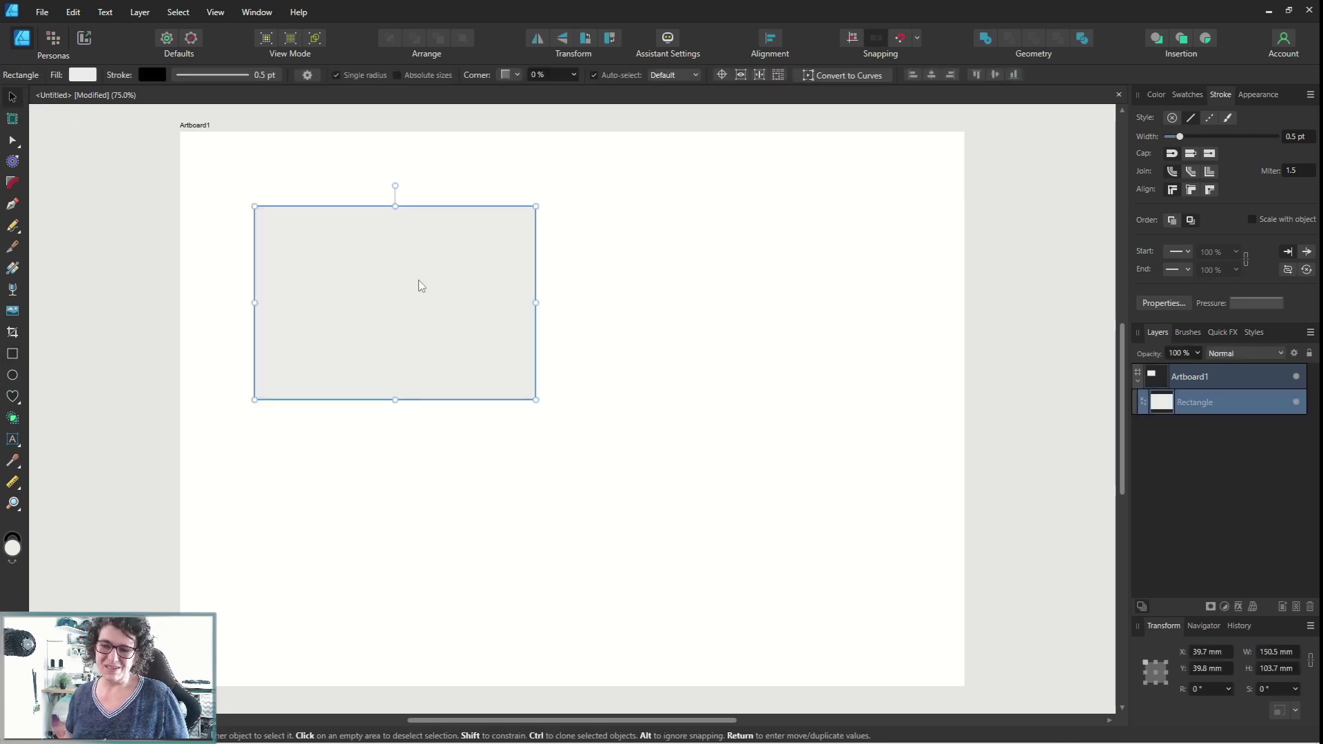
click(1156, 94)
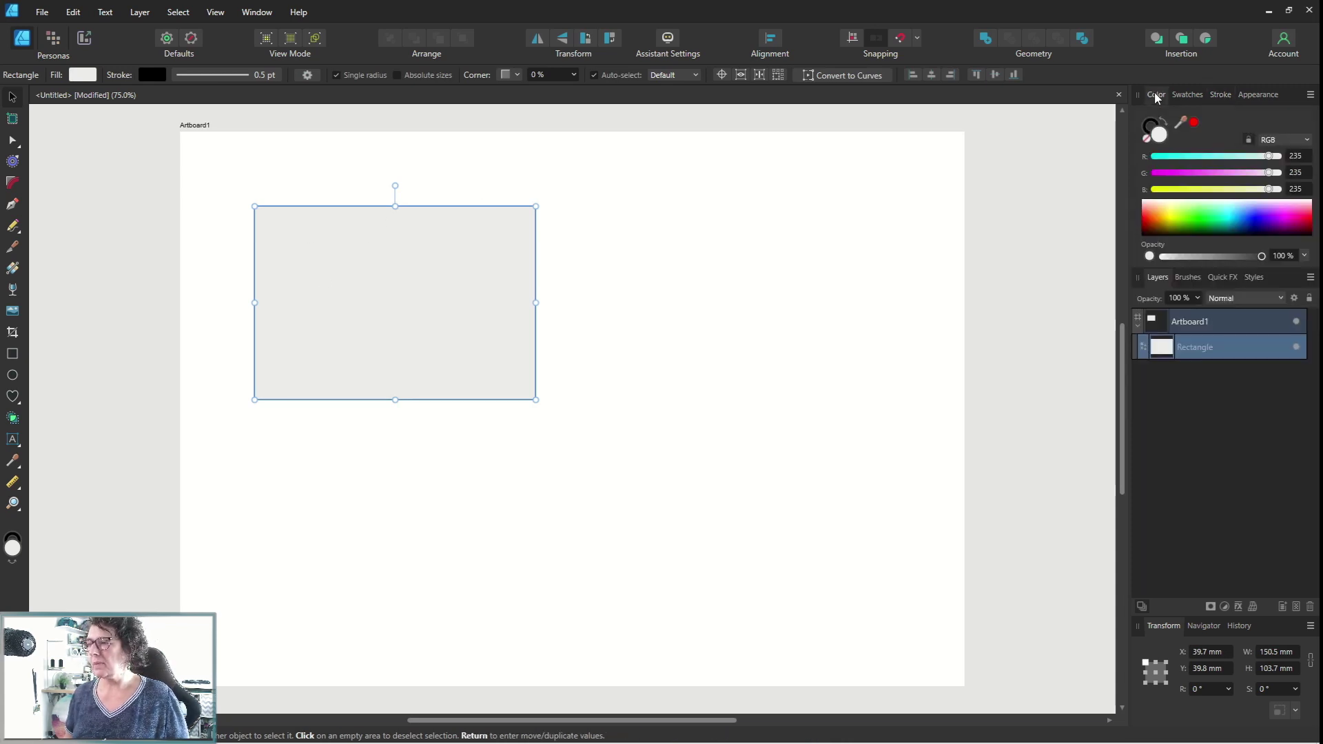
click(1149, 142)
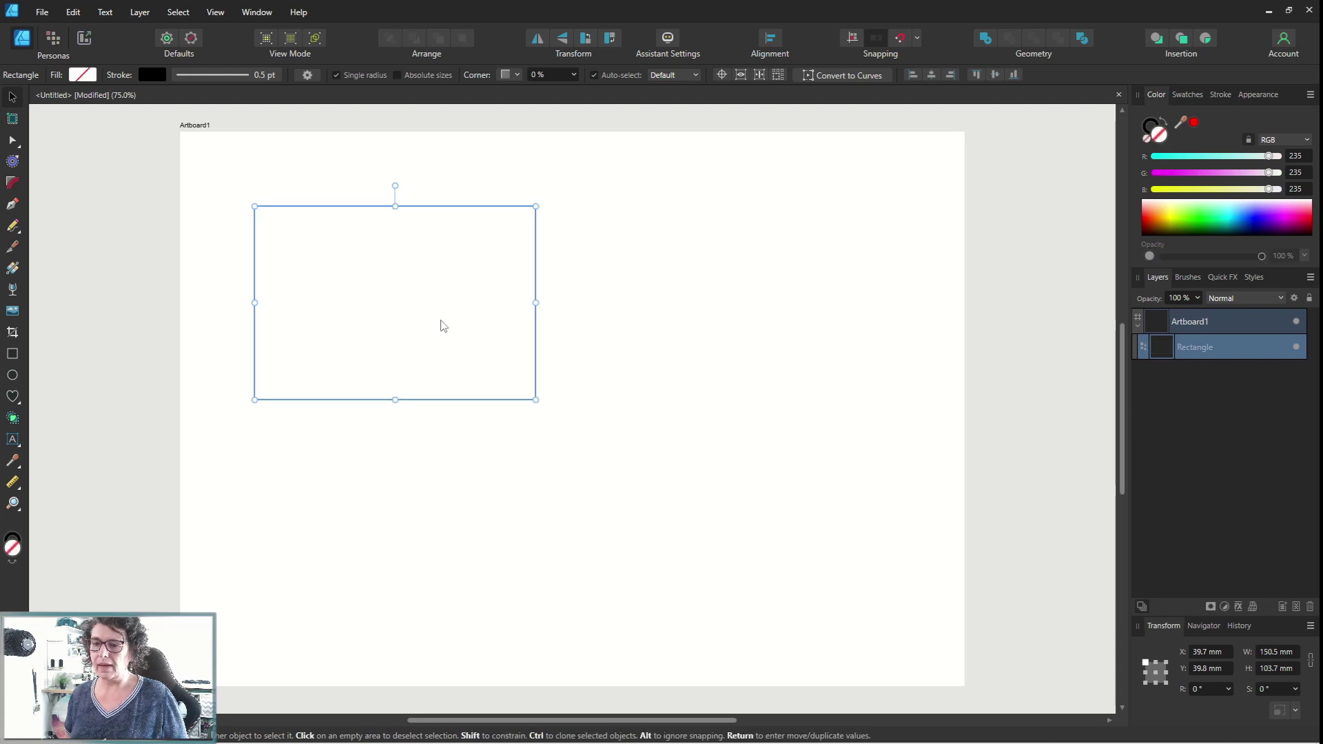
- Move the rectangle right and down to 76.3, 55.3 mm
drag(457, 408, 570, 446)
click(697, 419)
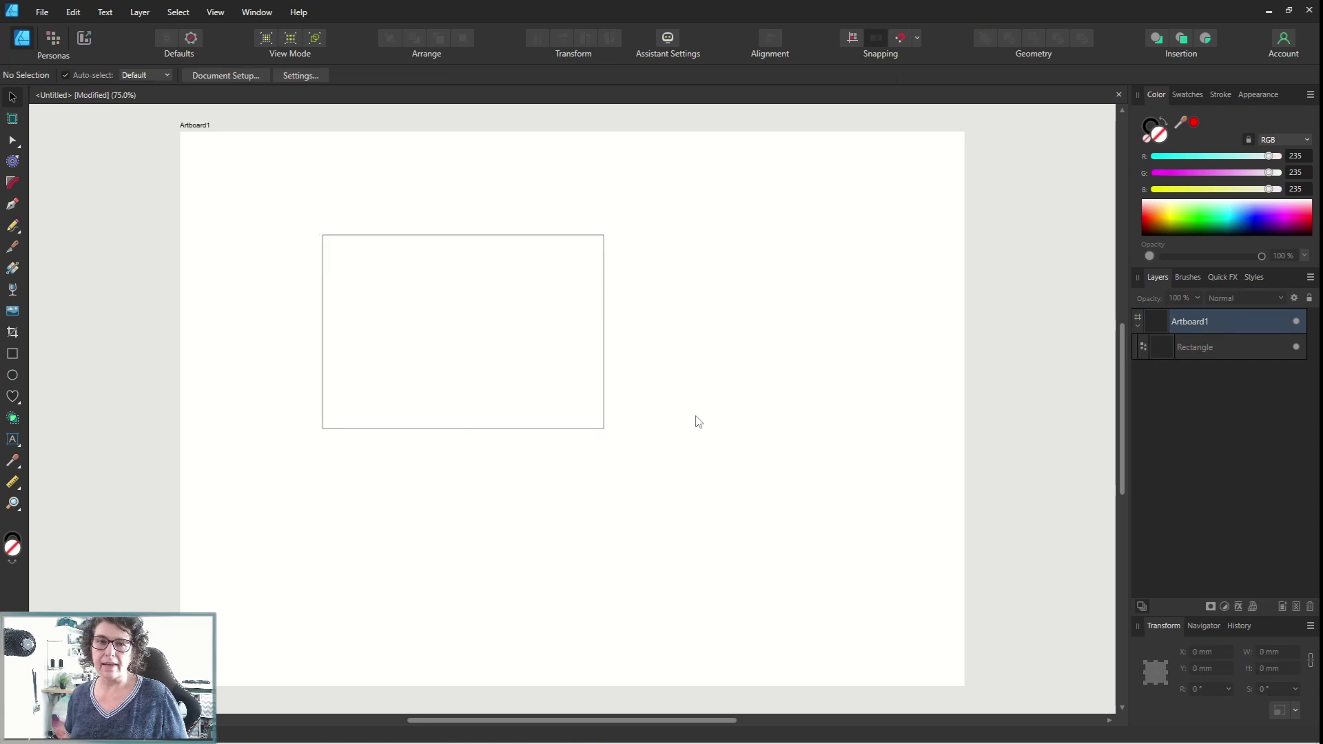
click(1208, 353)
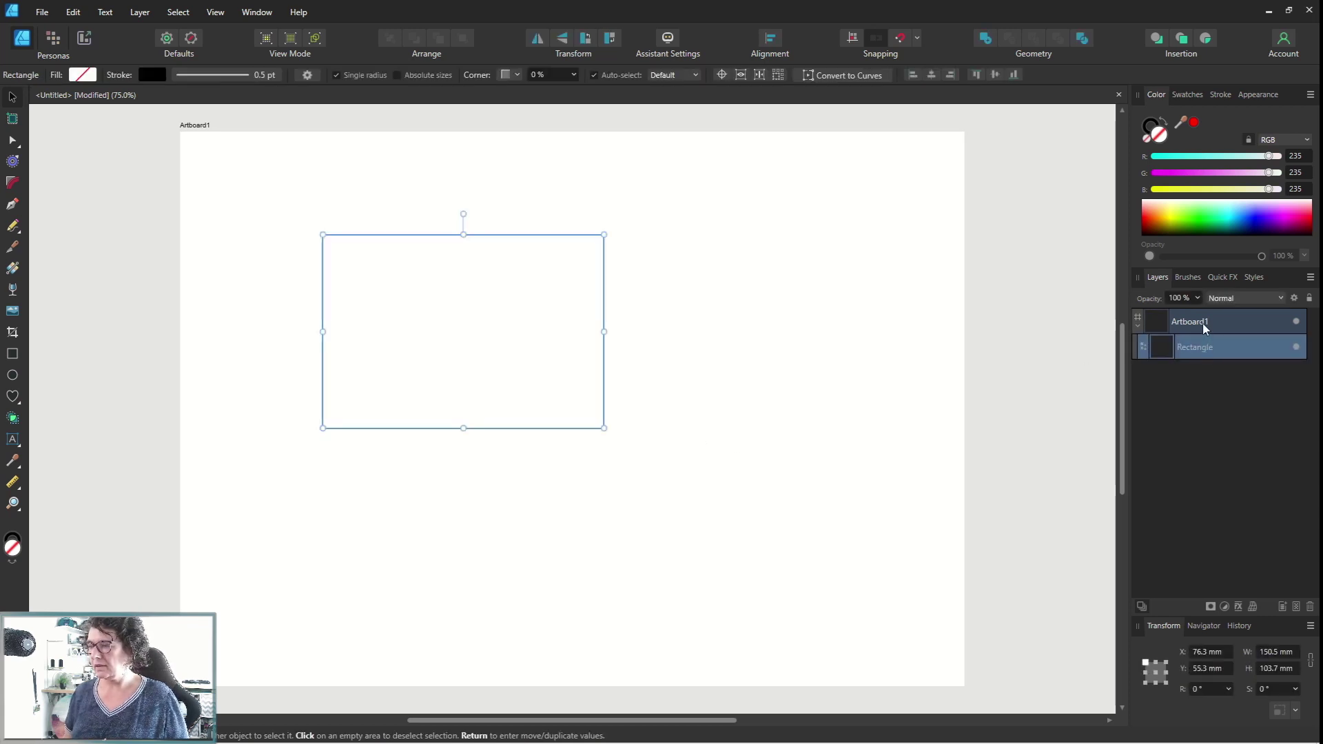
click(1175, 322)
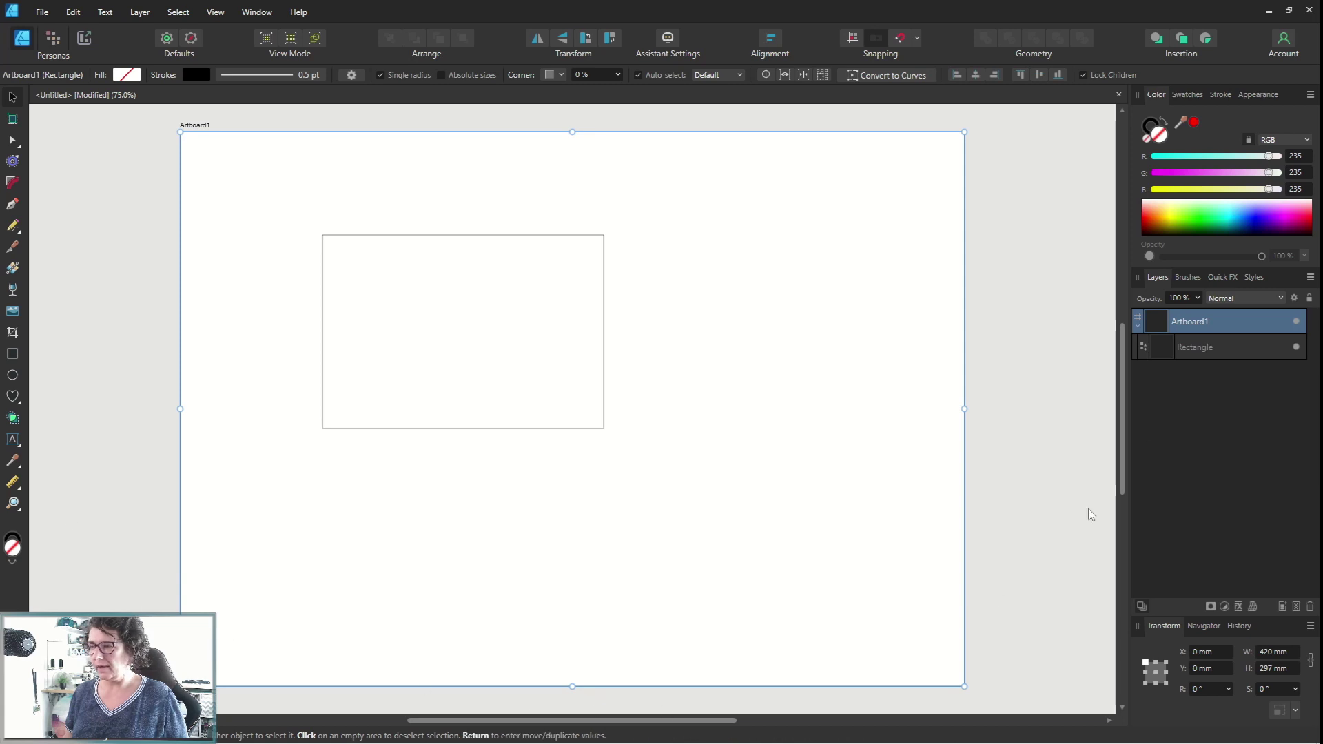
click(1197, 353)
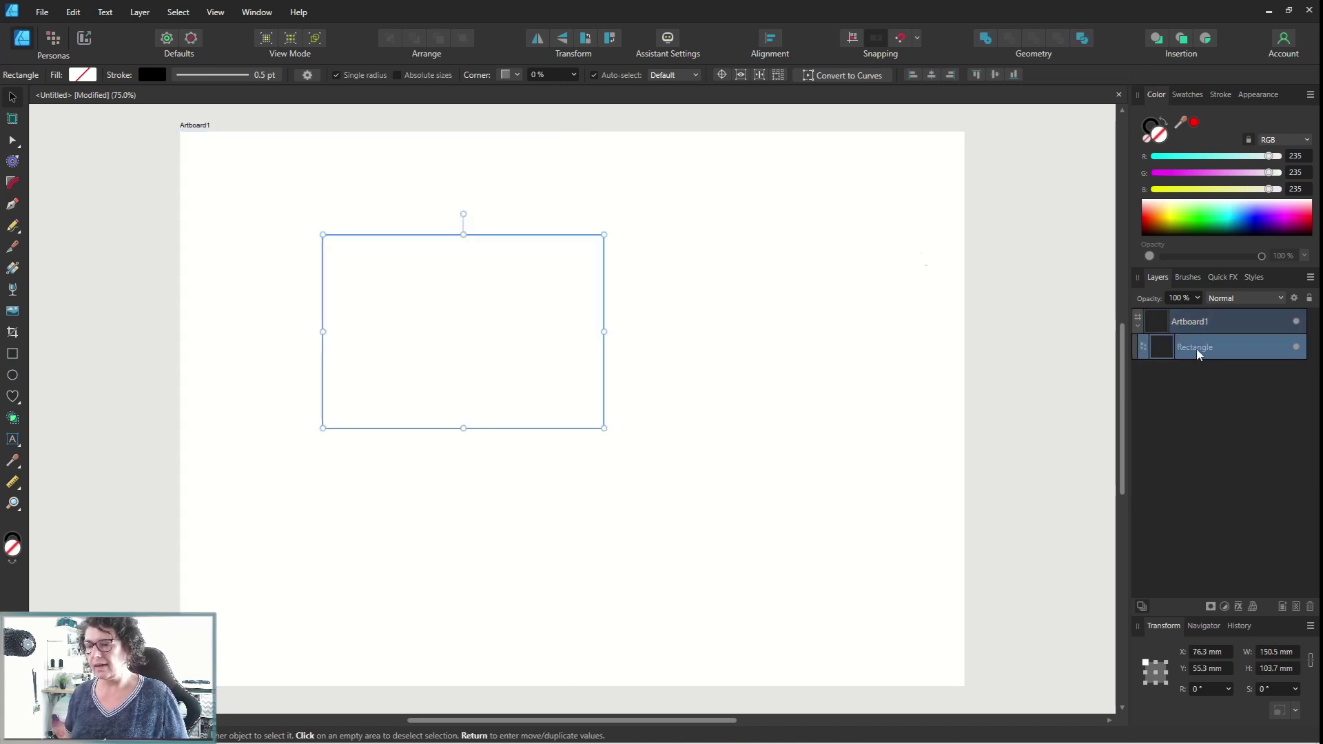
click(513, 483)
click(485, 430)
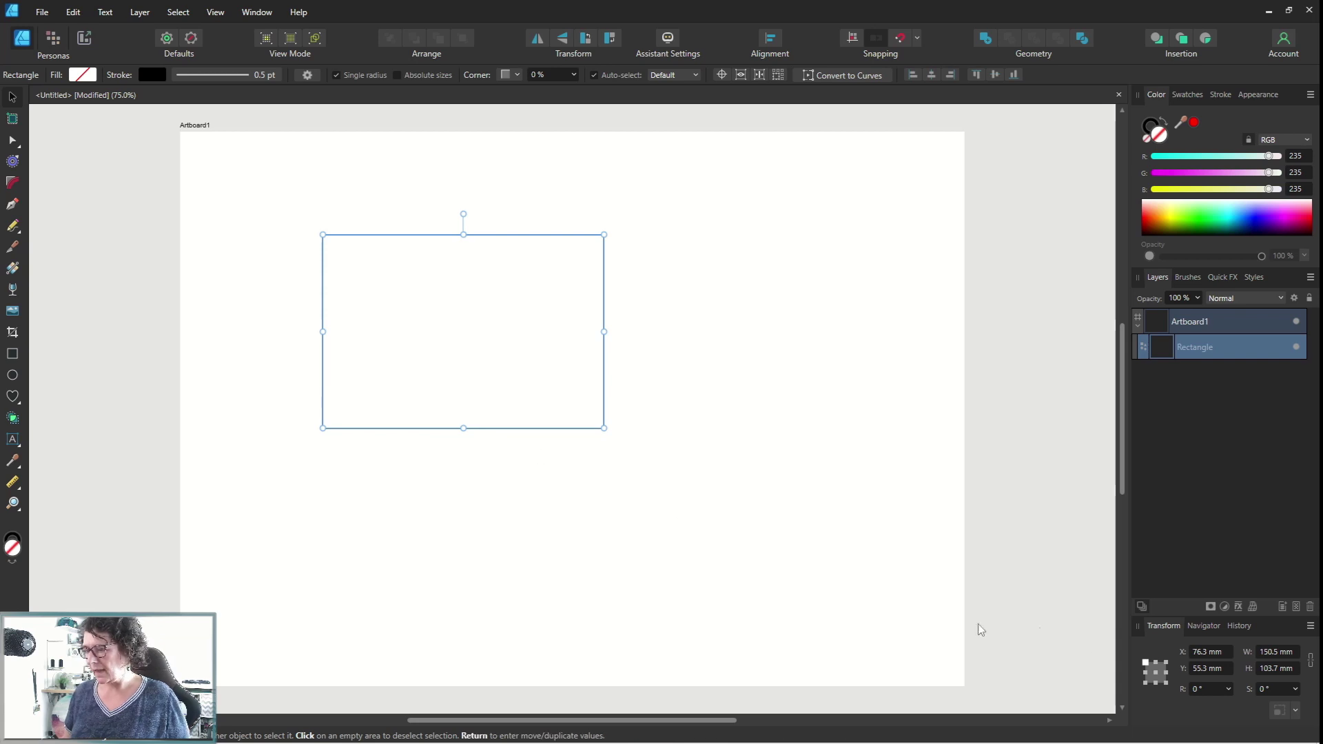
click(1293, 653)
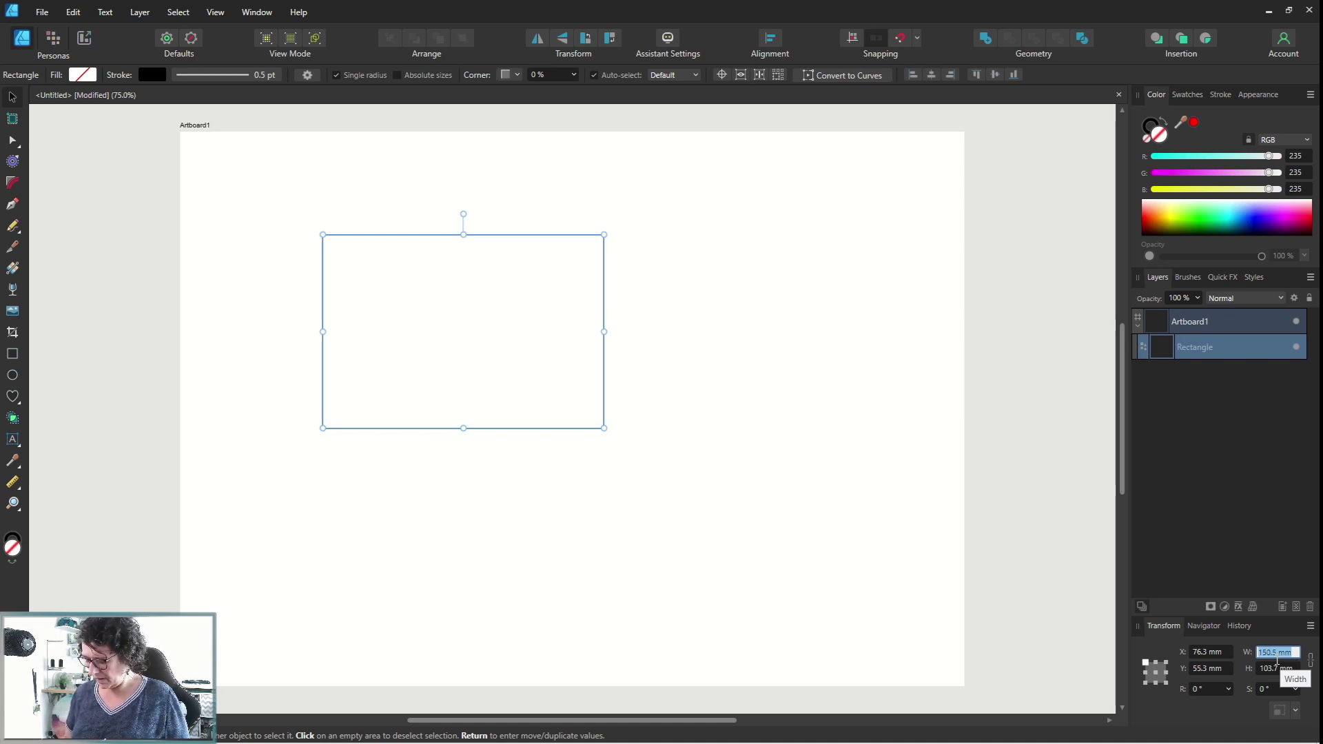
text(150)
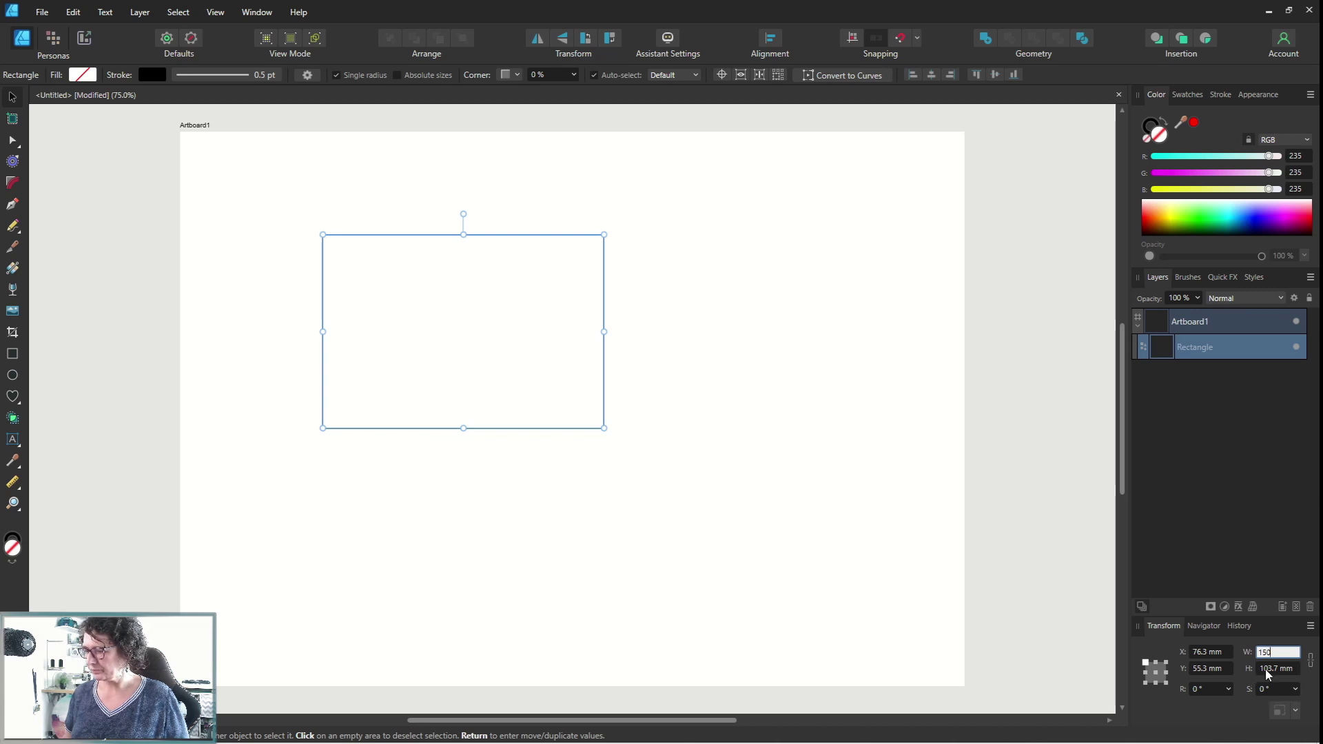
key(Tab)
text(10)
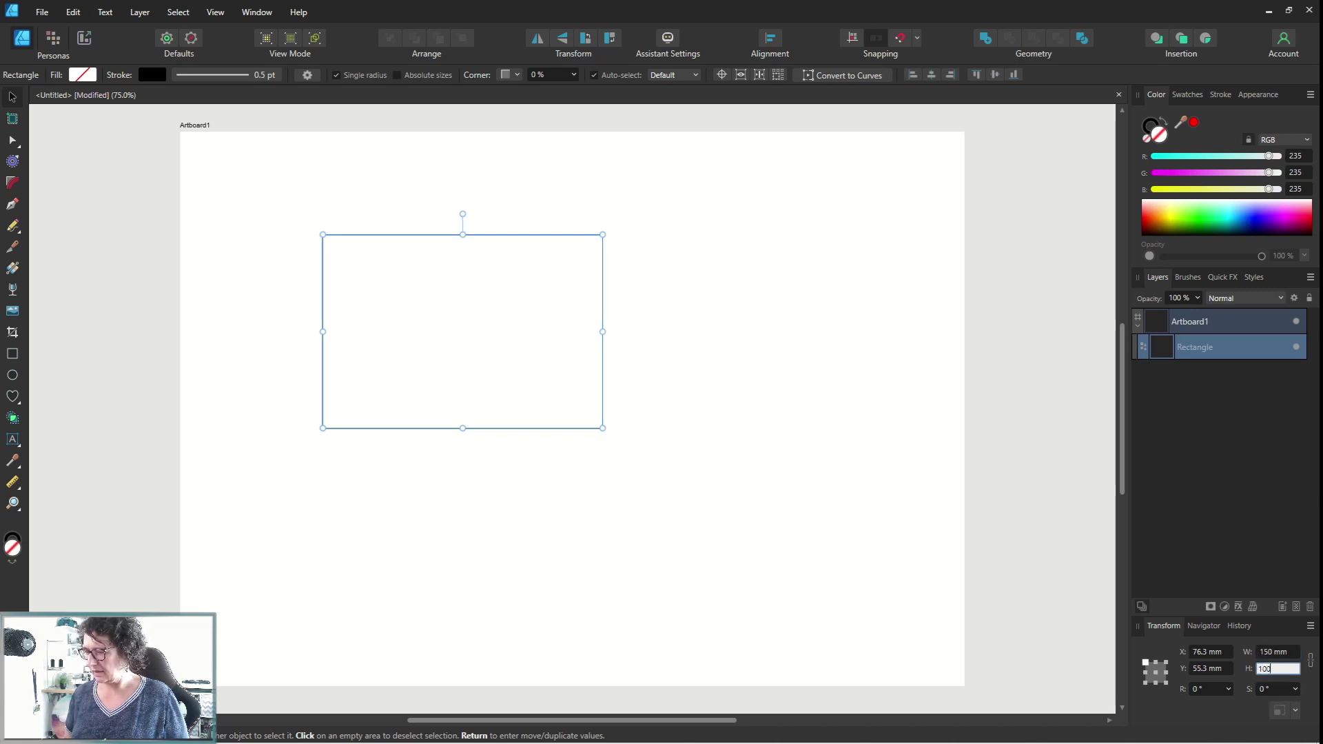
key(Return)
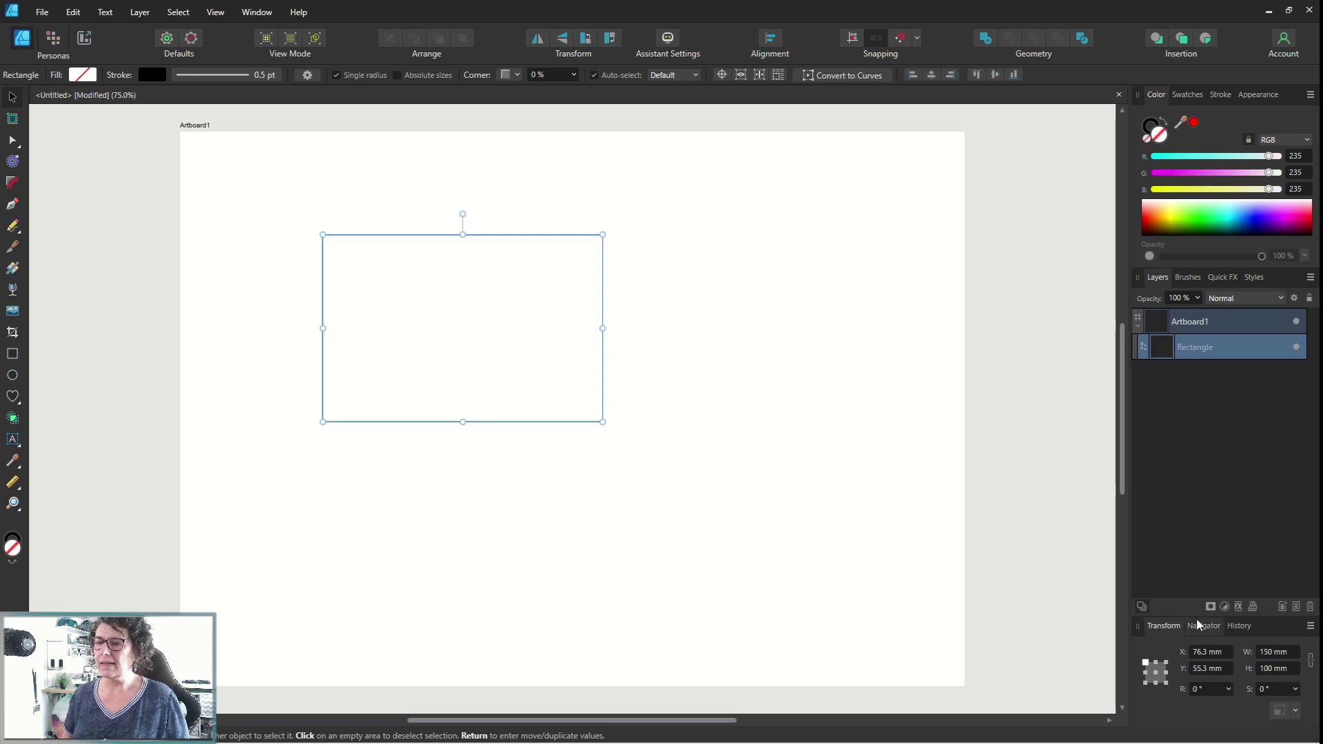
click(549, 204)
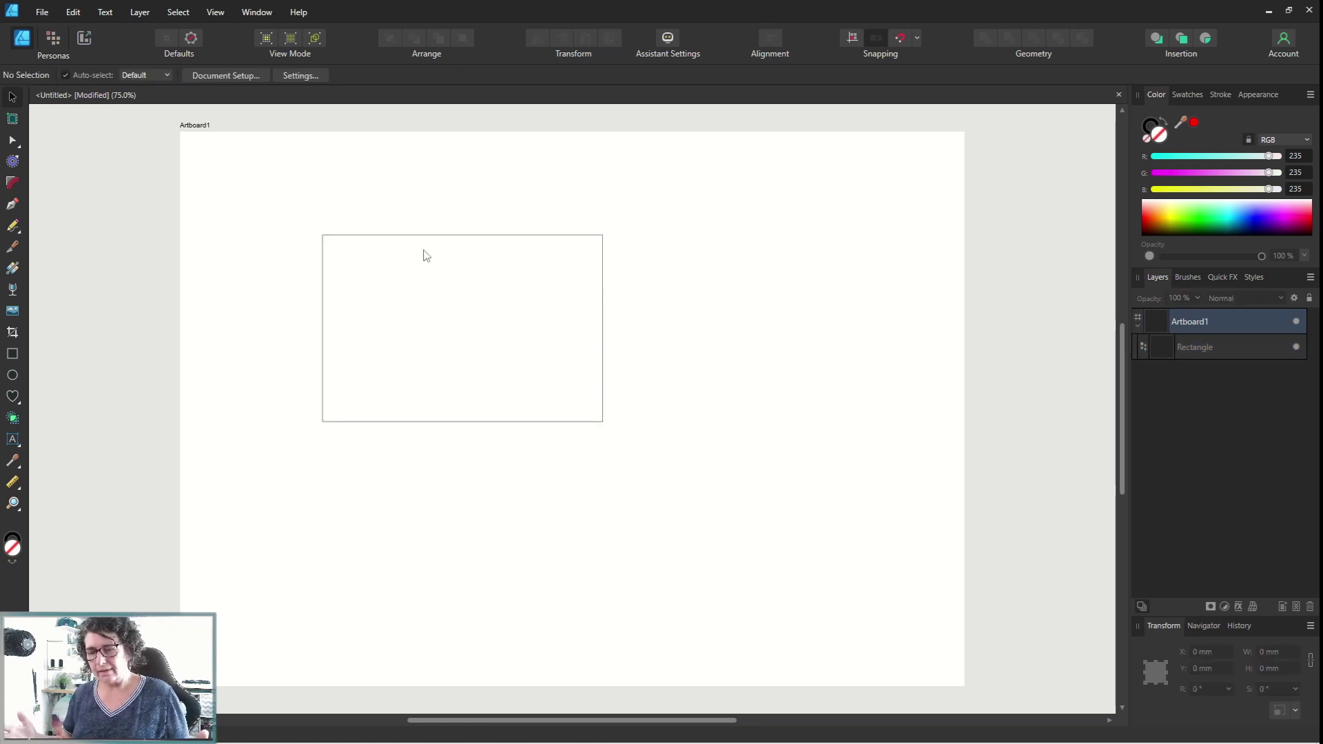
click(459, 237)
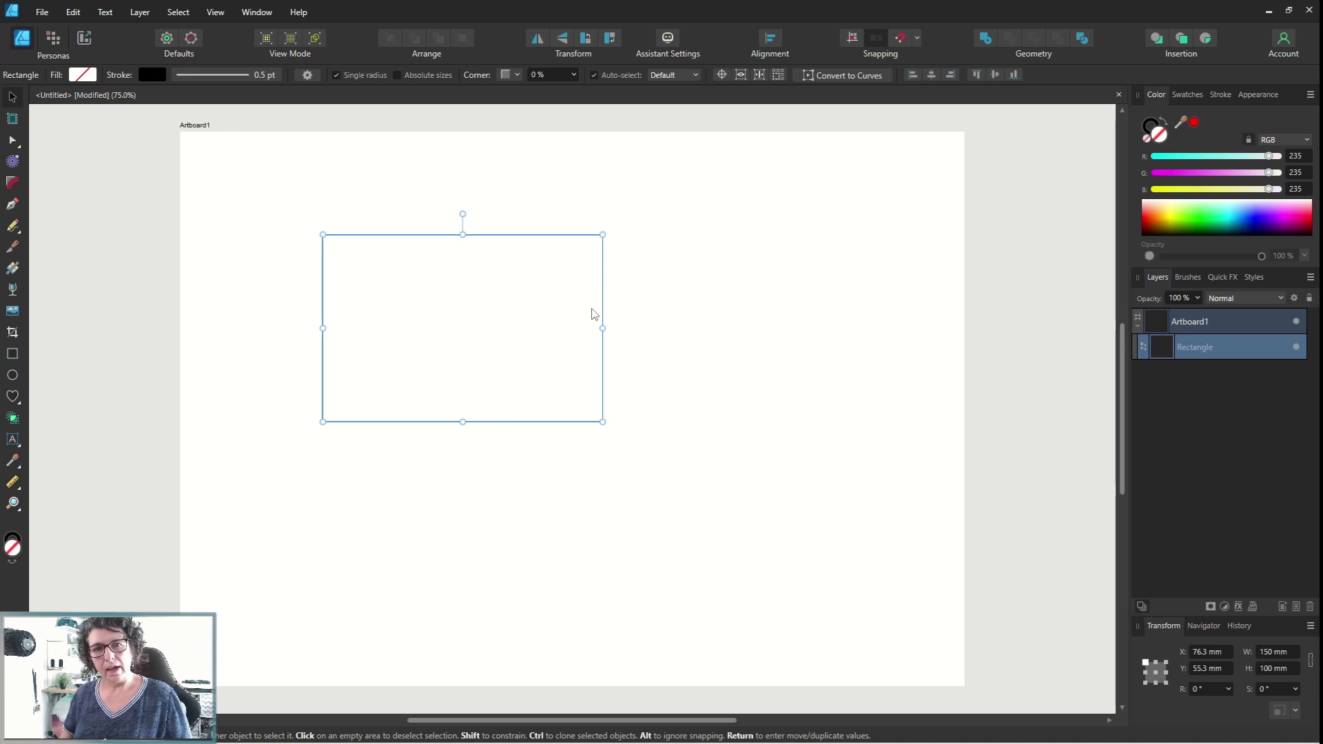
- Place LACE.jpg on the artboard over the empty rectangle
click(564, 225)
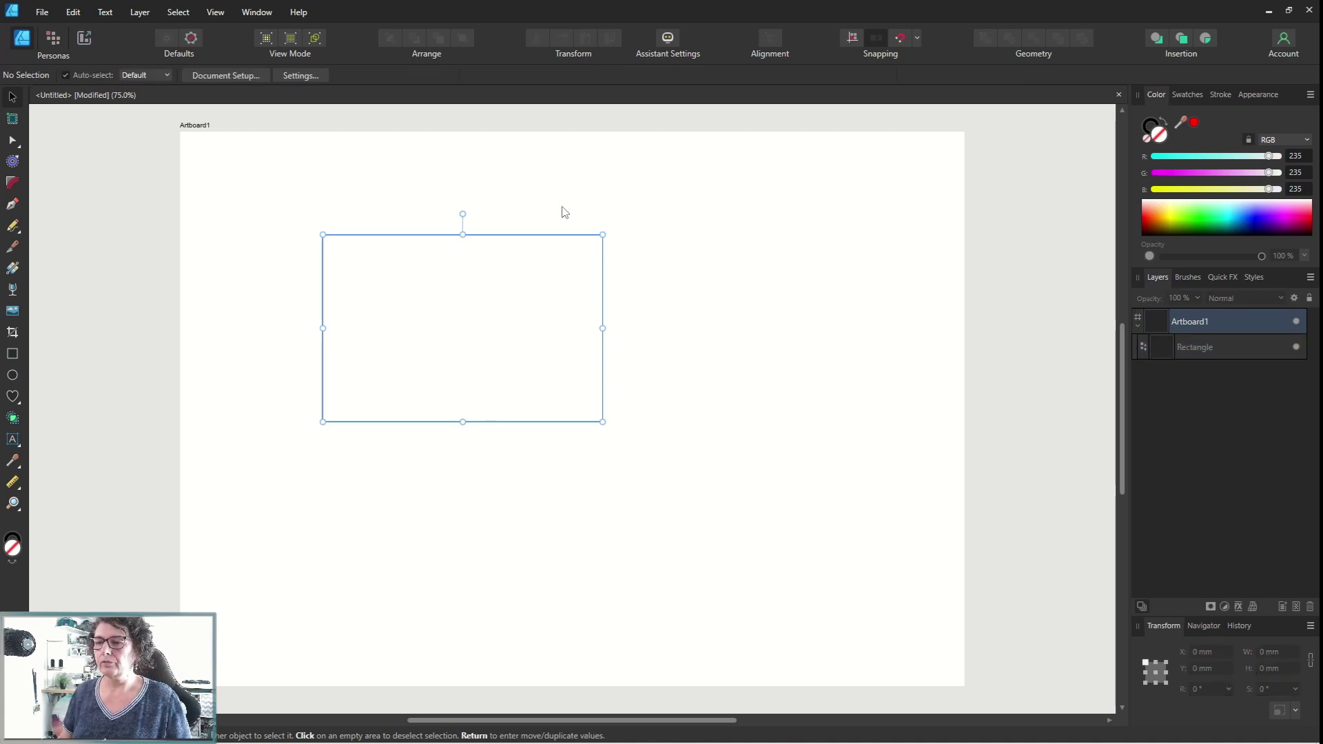
click(40, 12)
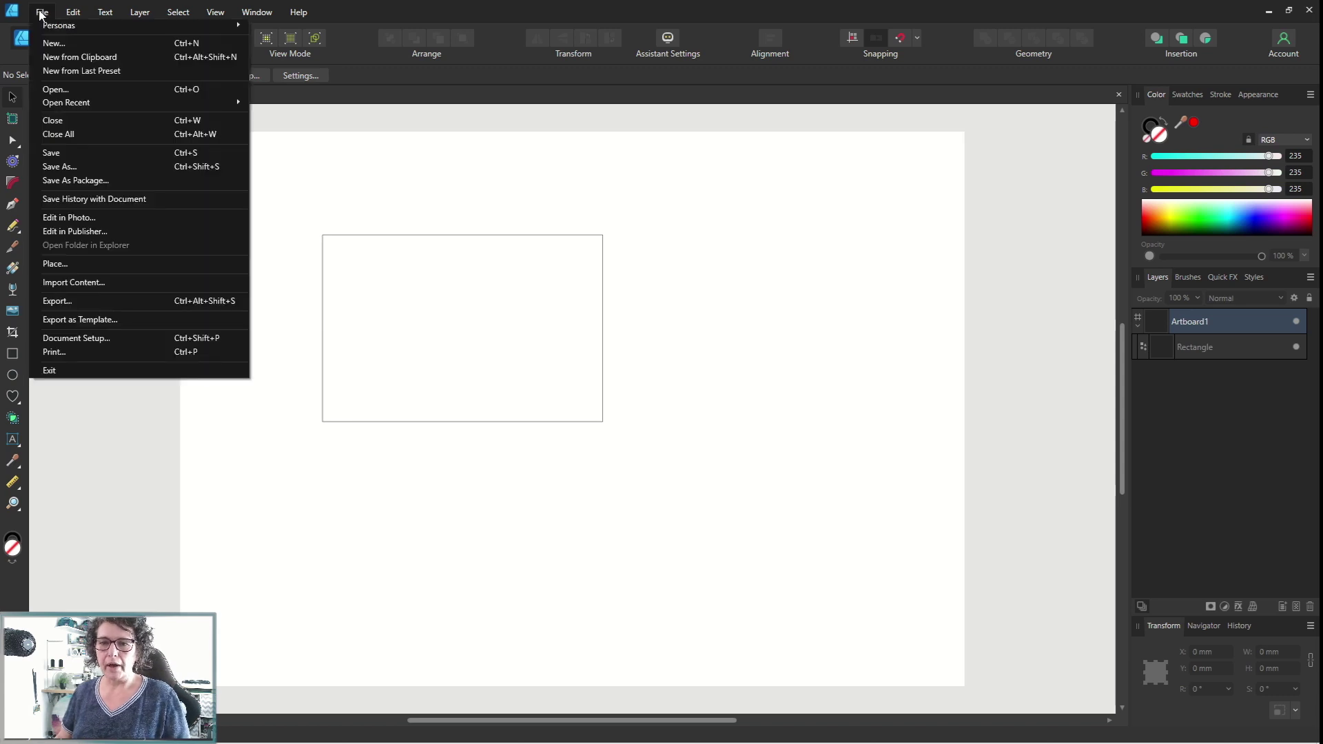
click(58, 266)
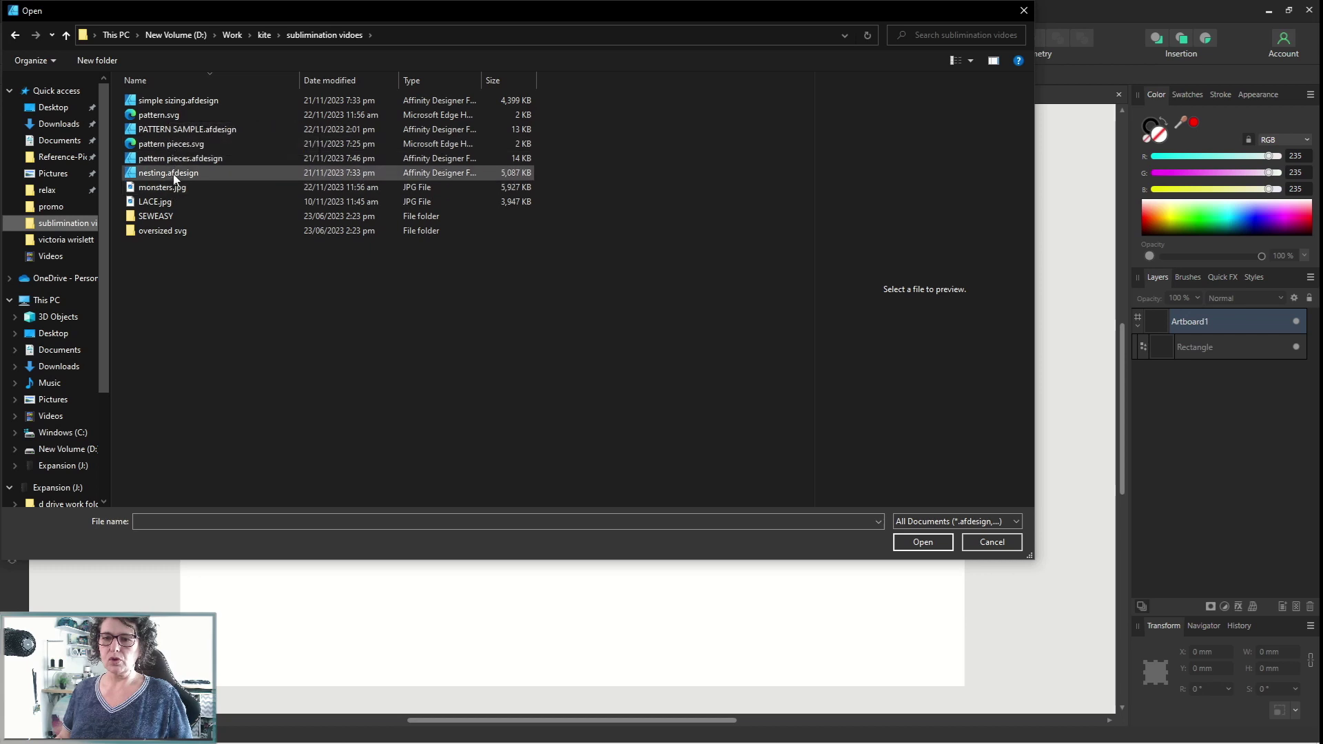
click(172, 203)
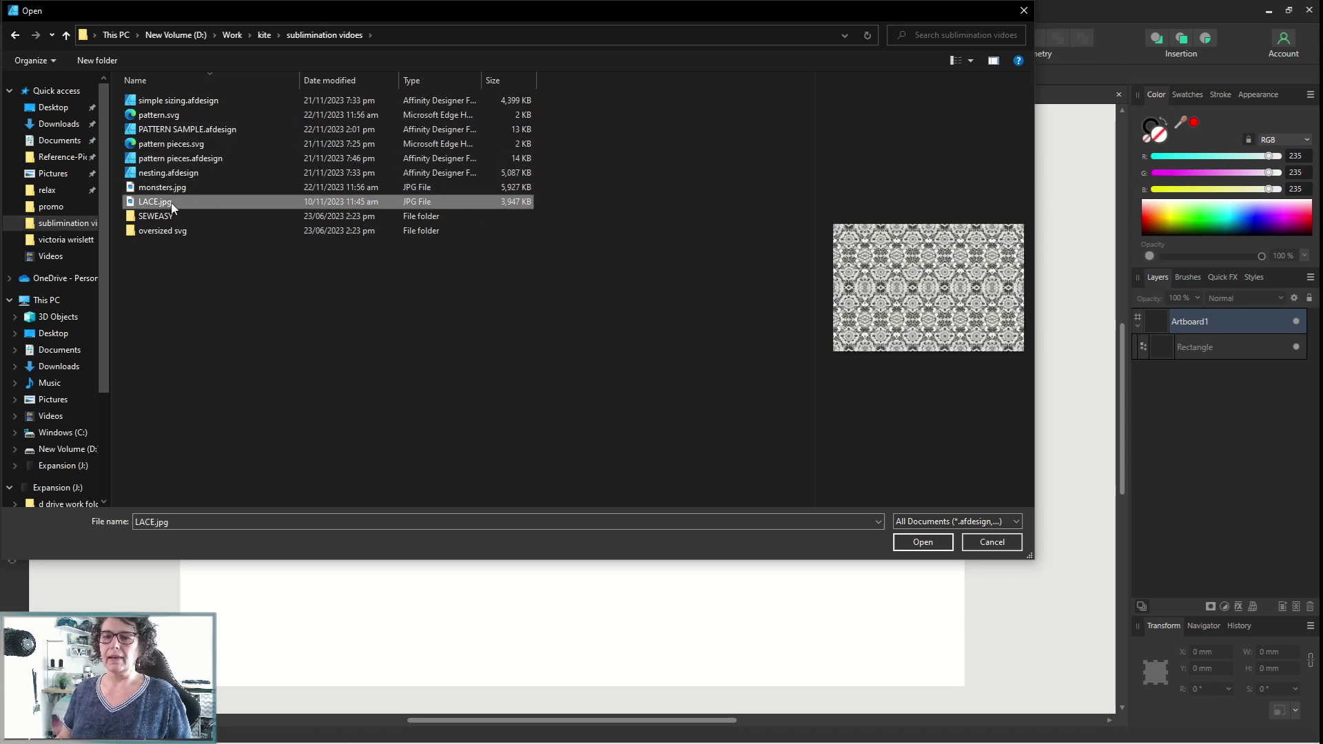
click(928, 549)
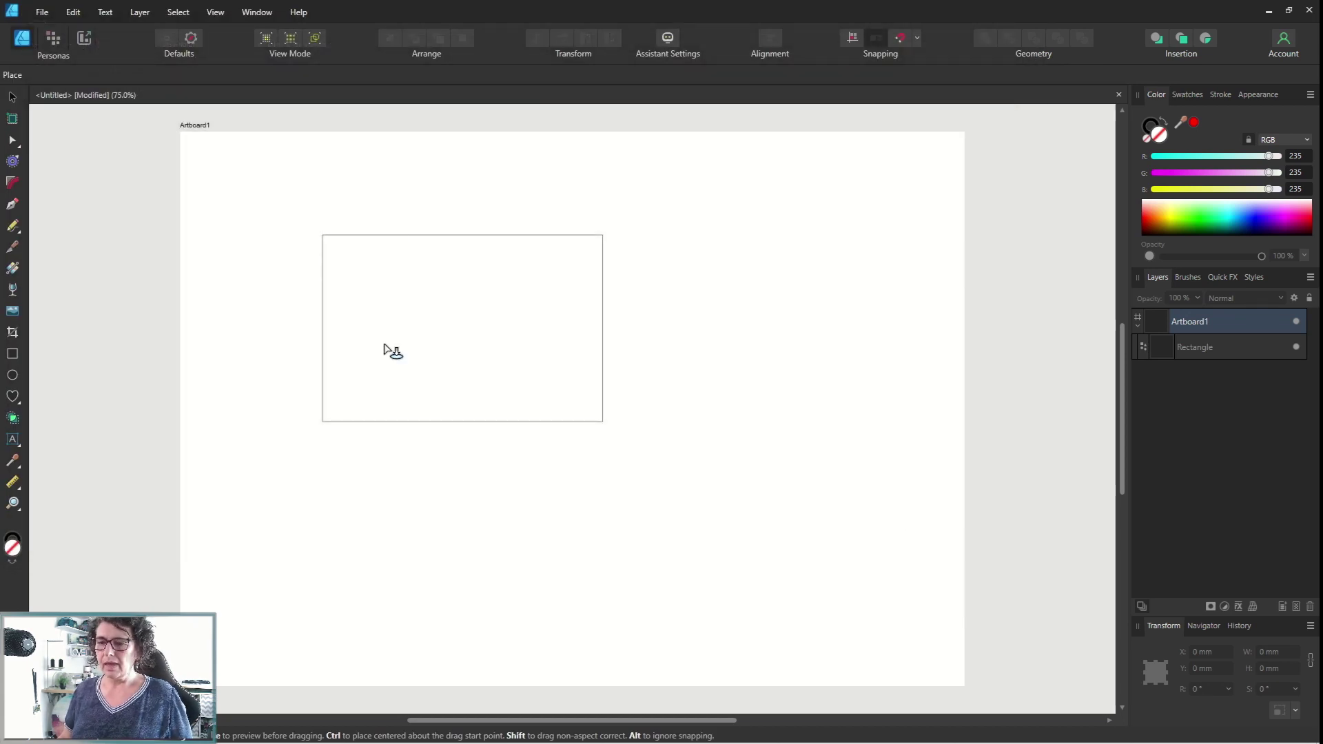
click(455, 311)
- Drop the lace image over the rectangle, try narrowing and shortening it, then undo the resize
drag(463, 276, 477, 330)
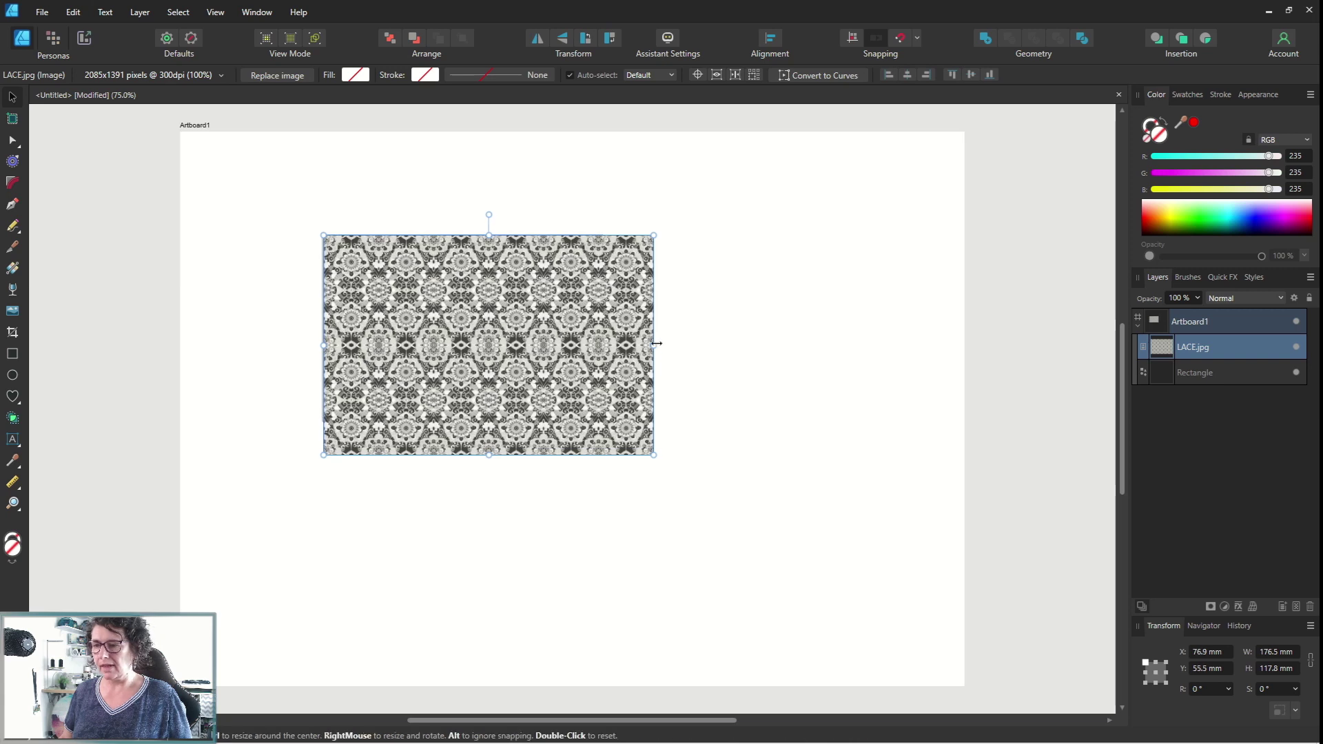
drag(654, 345, 603, 343)
drag(460, 455, 462, 416)
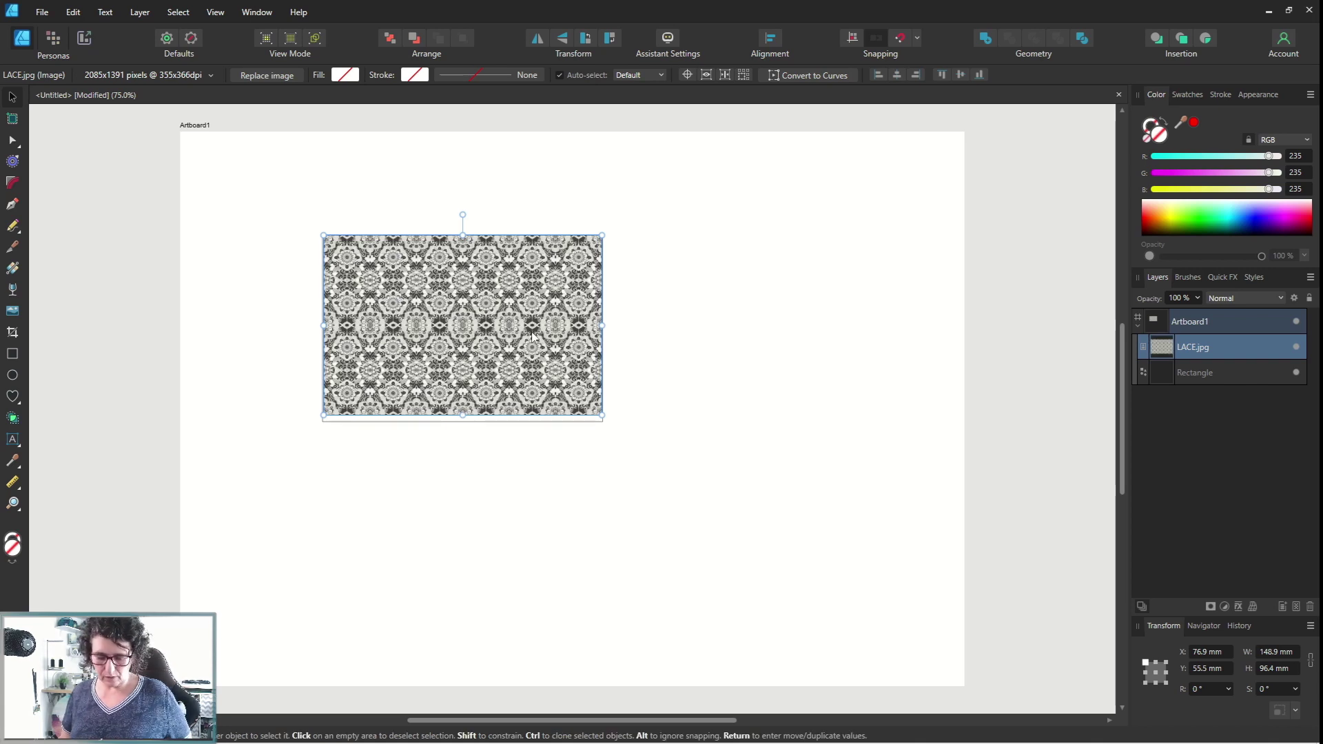
key(ctrl+z)
key(ctrl+z)
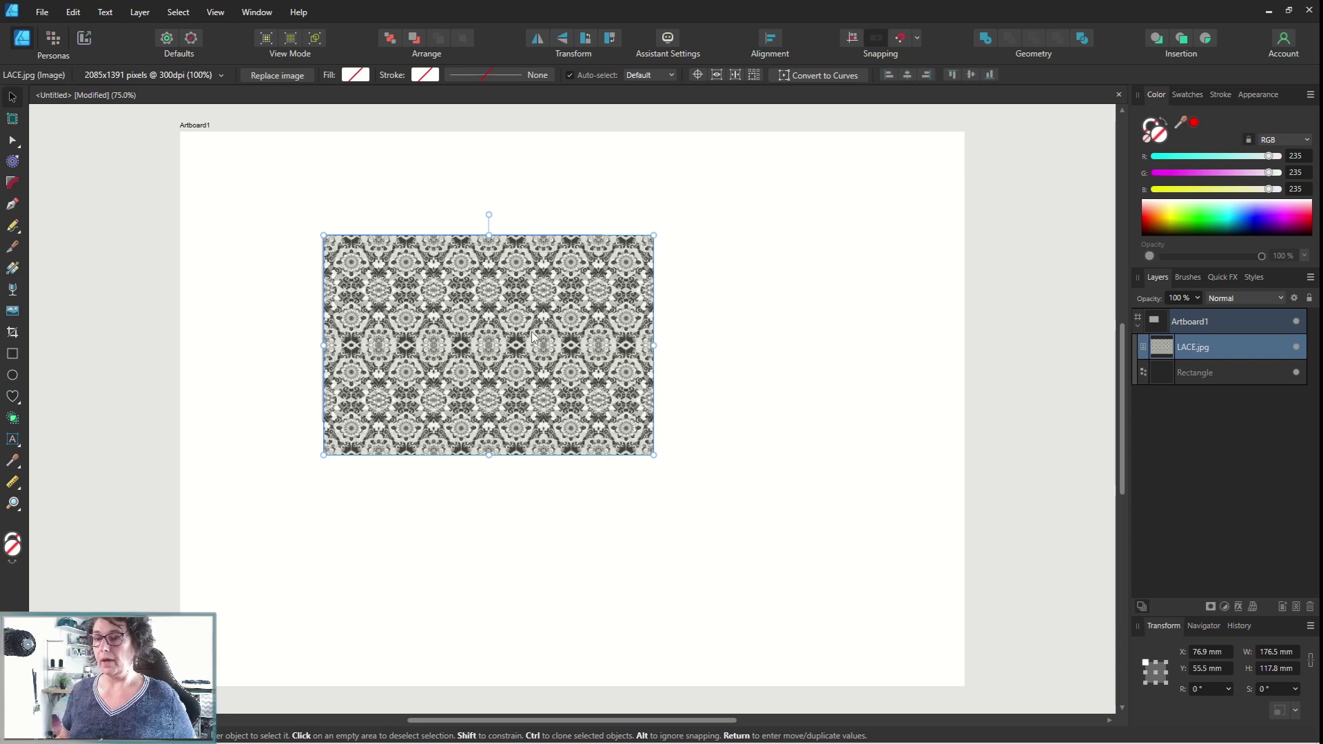
click(523, 188)
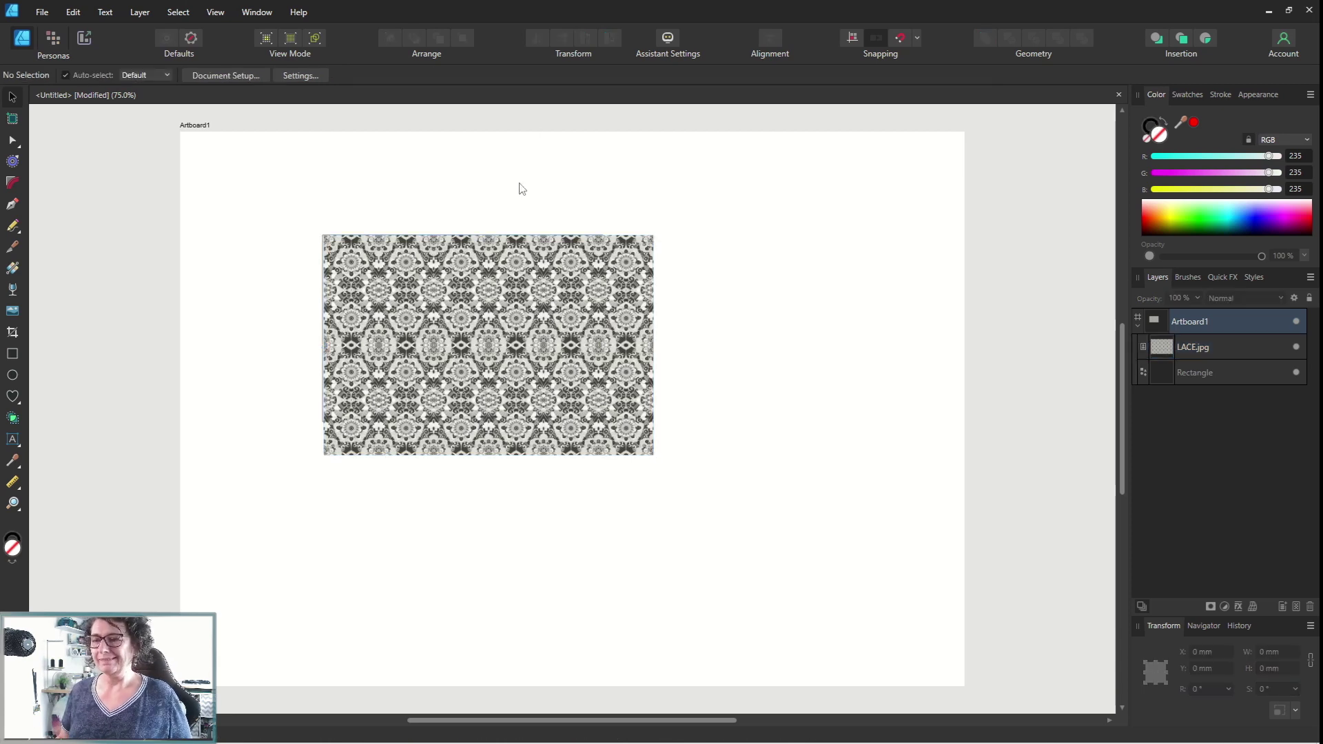
click(497, 292)
- Shrink the lace image to about 150 mm wide and align it with the rectangle's top edge
drag(497, 303, 473, 337)
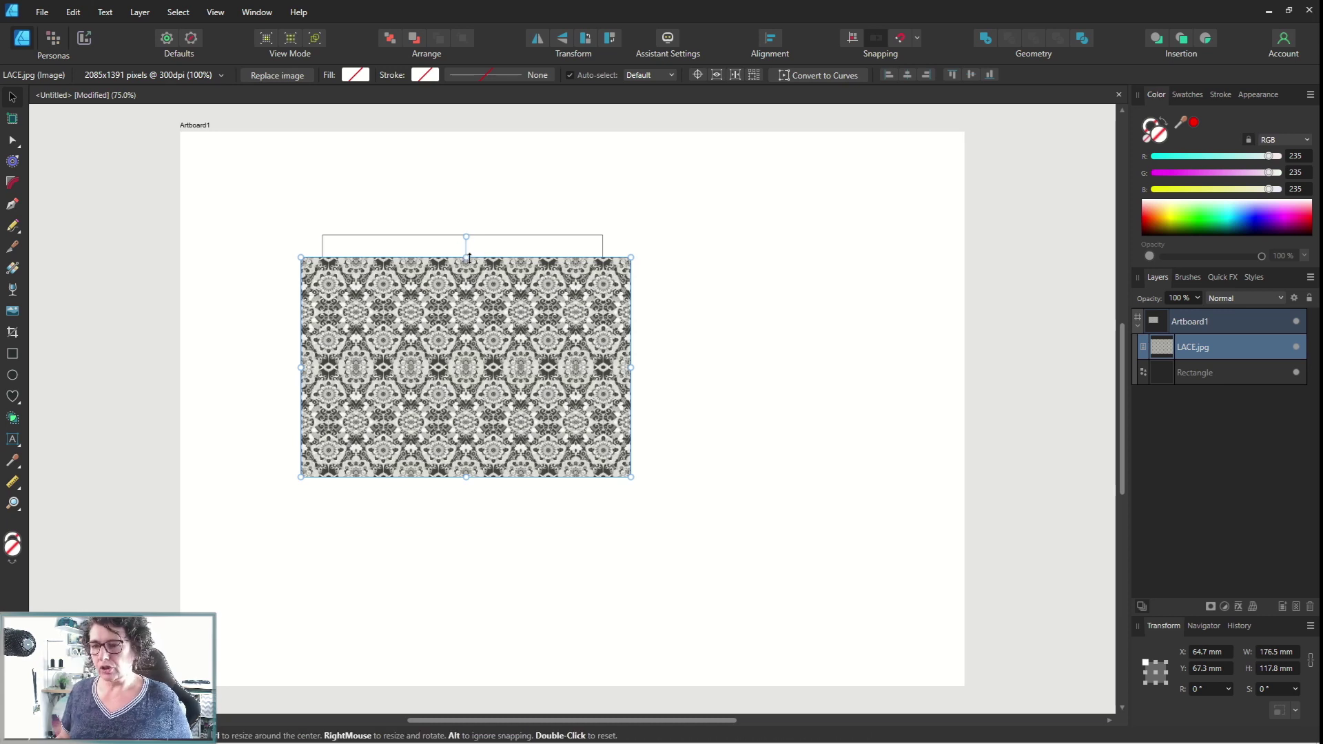
drag(470, 258, 467, 288)
drag(464, 363, 476, 328)
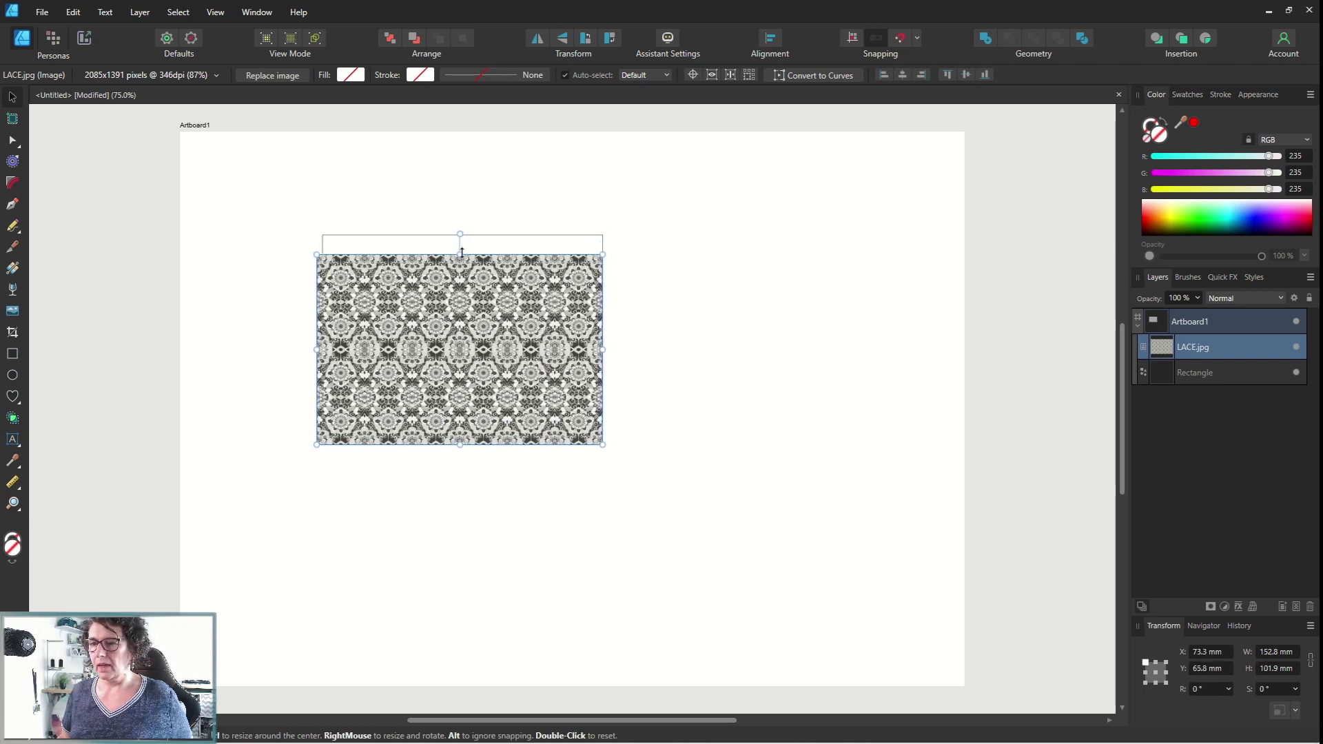
drag(462, 252, 461, 257)
drag(471, 311, 470, 304)
click(708, 348)
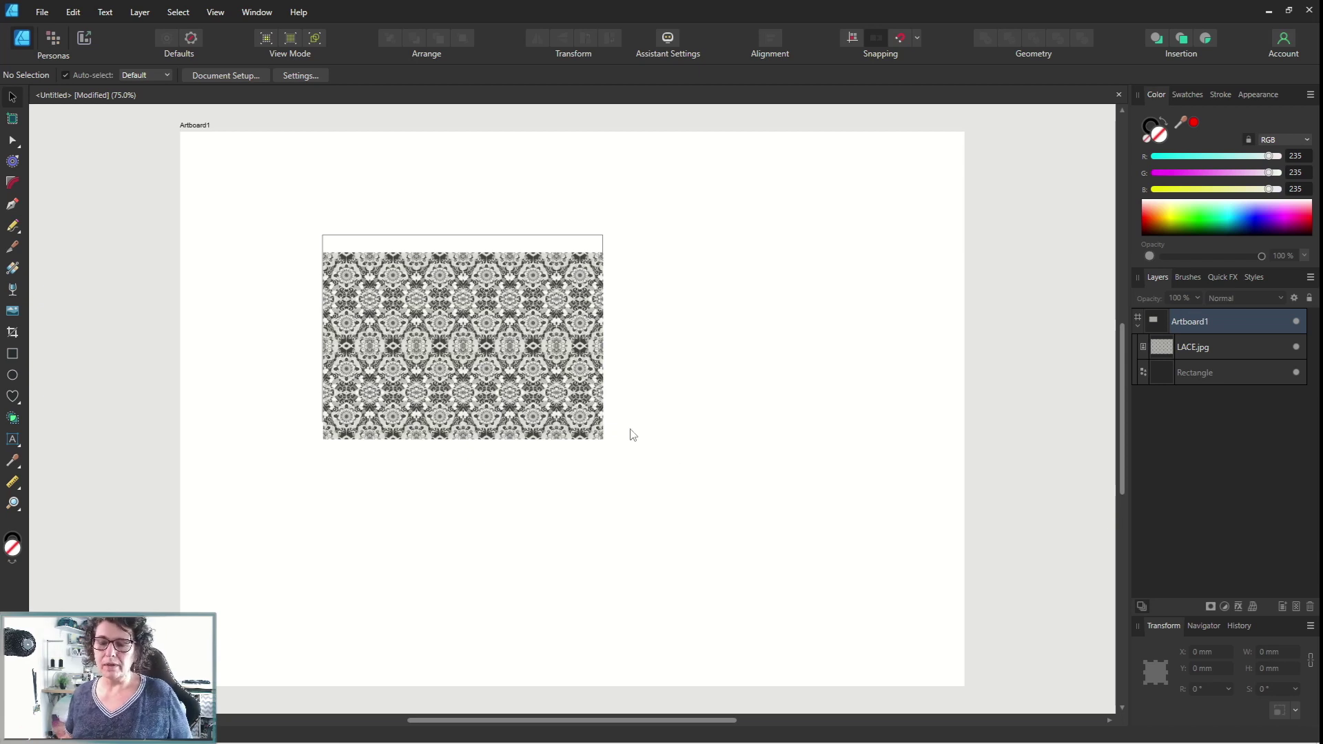
click(517, 375)
drag(517, 375, 439, 409)
click(663, 395)
click(463, 366)
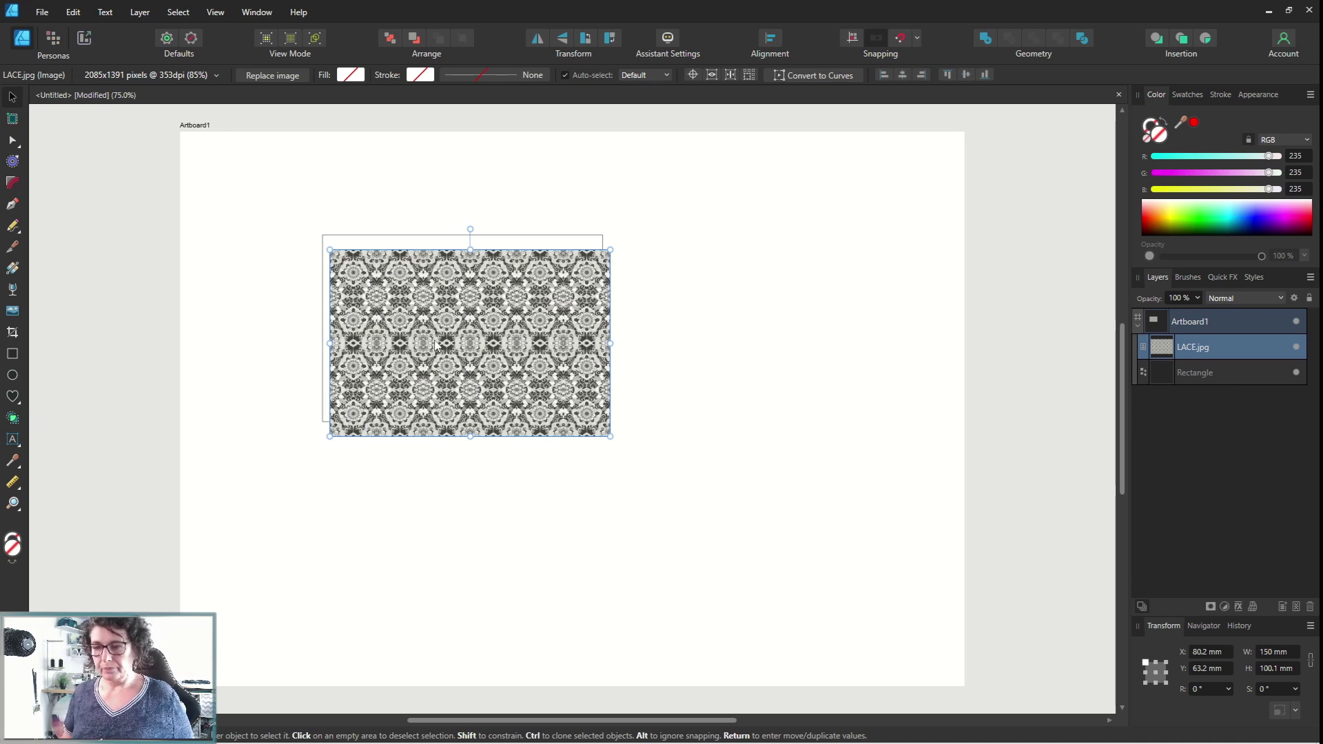
- Undo back to the image's full 176.5 × 117.8 mm size and move it to 70.3, 105.7 mm
key(ctrl+z)
key(ctrl+z)
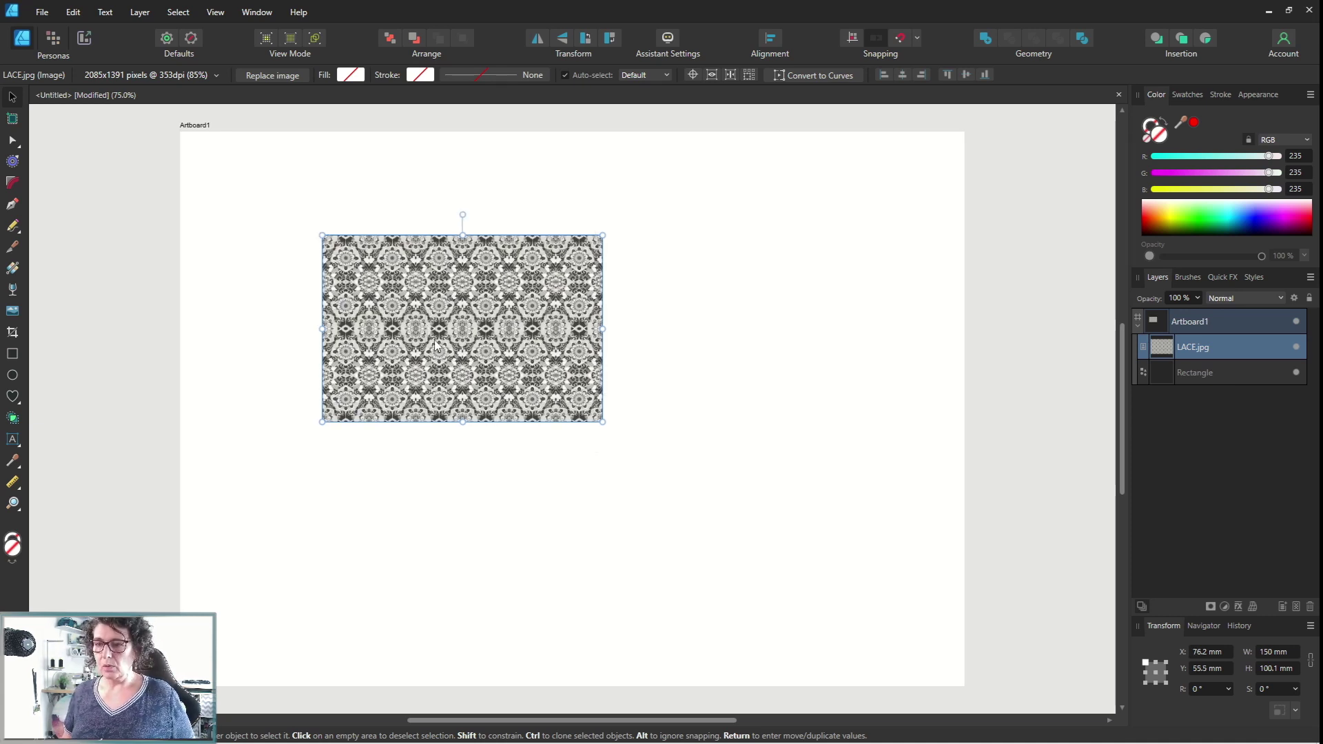
key(ctrl+z)
key(ctrl+shift+z)
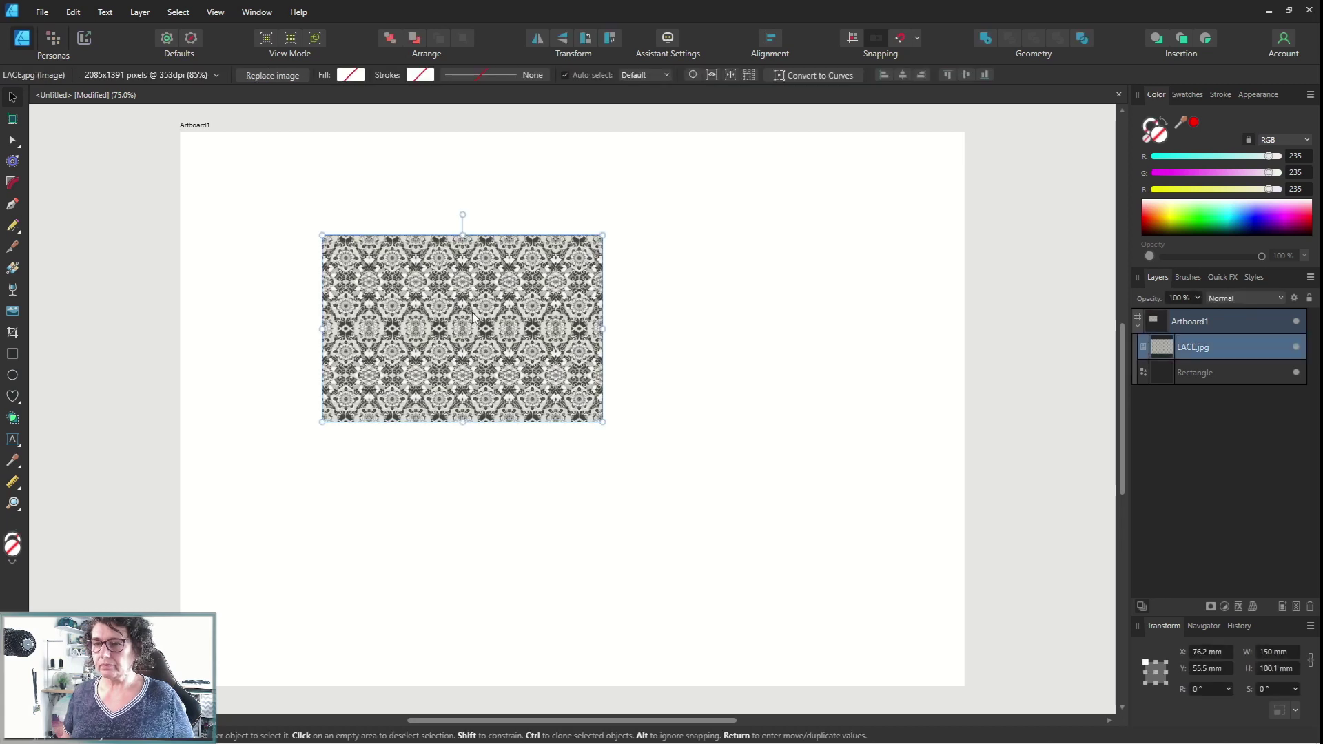
drag(474, 303, 474, 318)
key(ctrl+z)
key(ctrl+z)
key(ctrl+z)
key(ctrl+z)
key(ctrl+z)
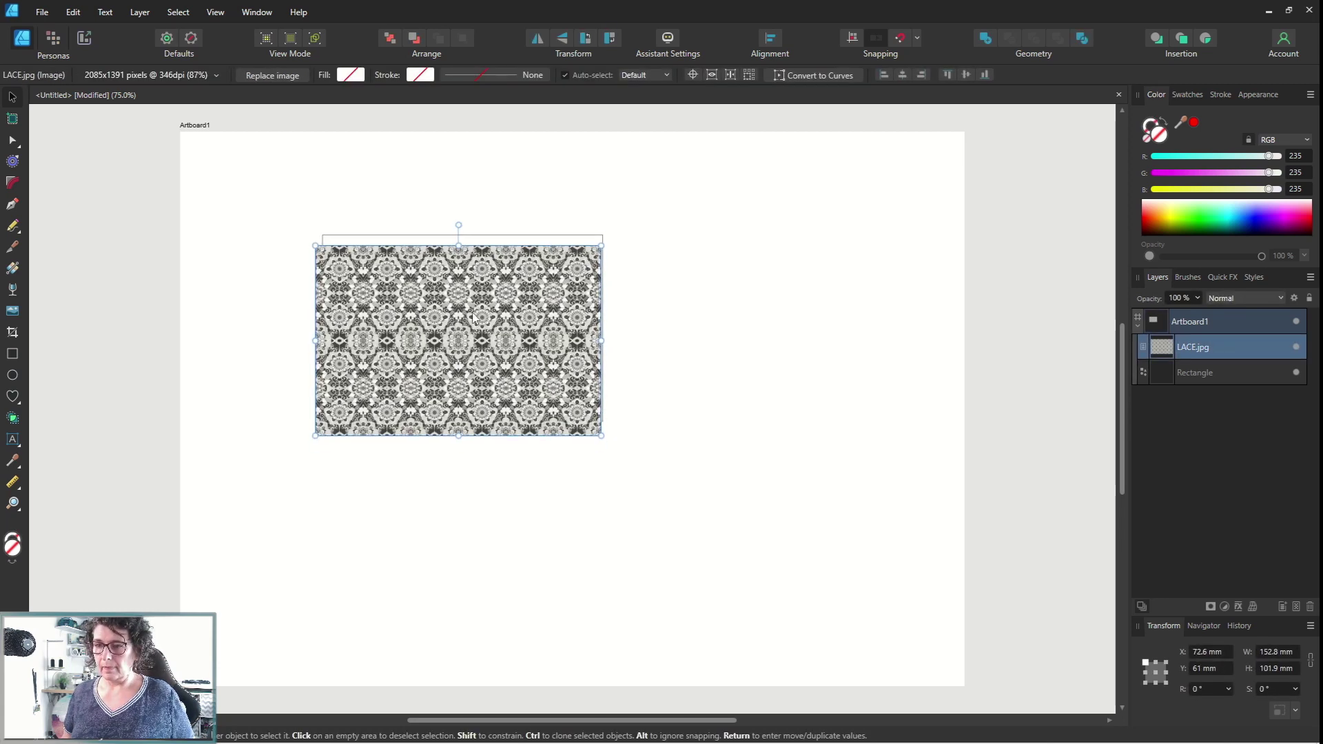
key(ctrl+z)
key(ctrl+z)
key(ctrl+shift+z)
drag(496, 343, 467, 410)
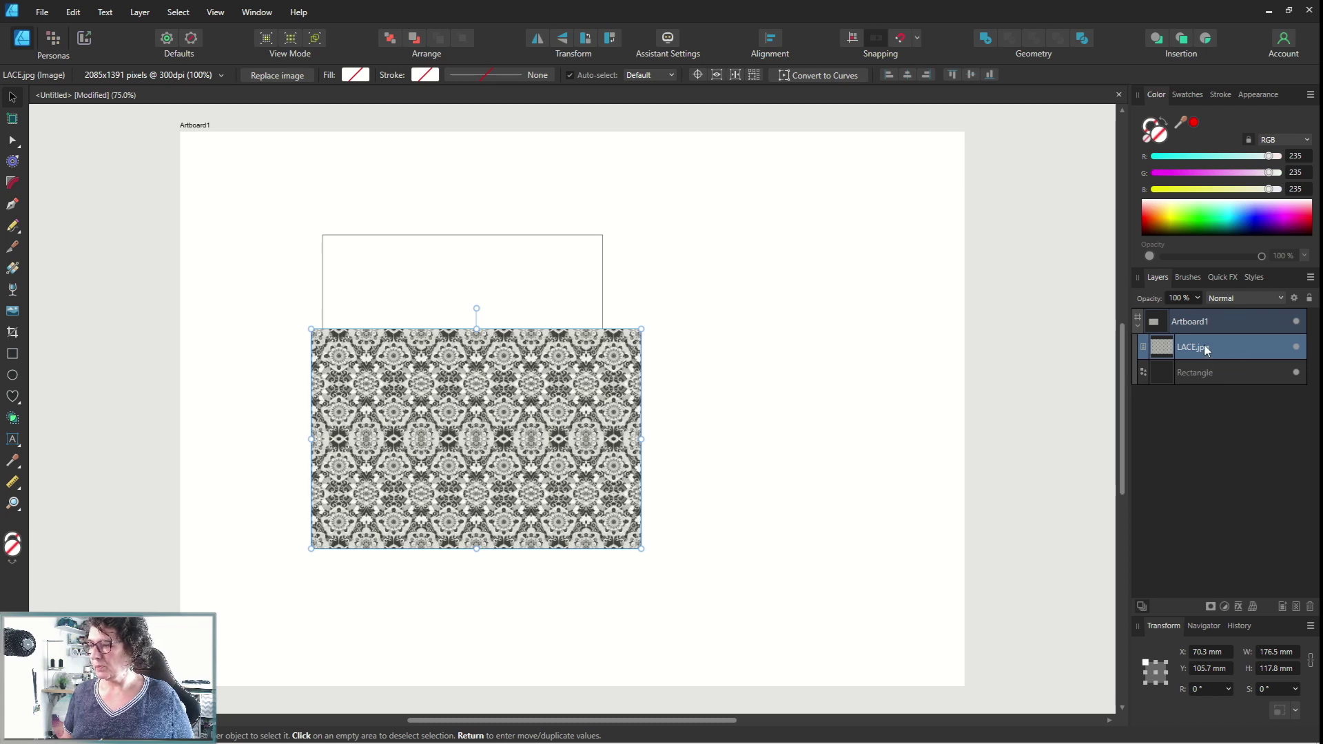
- Move LACE.jpg below Rectangle in the layer stack and drag the rectangle onto the pattern
drag(1207, 347, 1206, 392)
click(597, 238)
drag(576, 240, 562, 334)
scroll(550, 429, up, 3)
scroll(550, 429, up, 2)
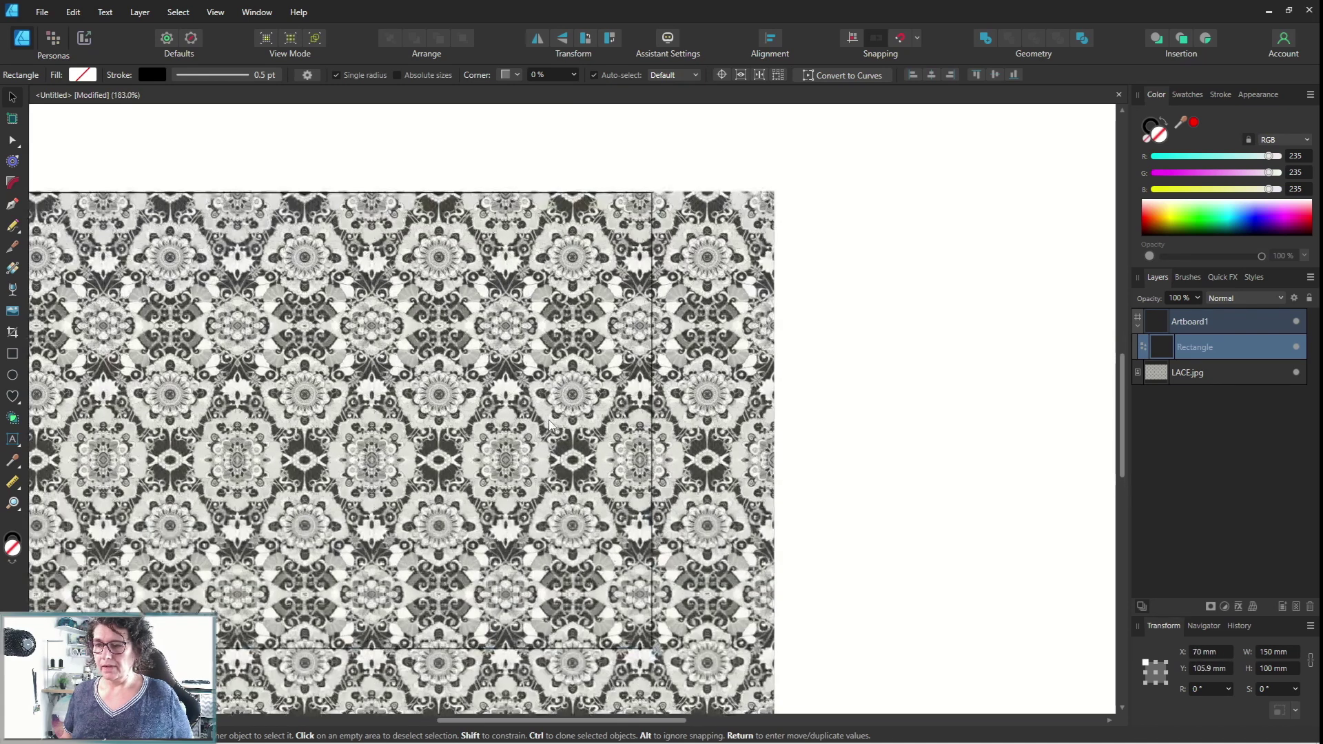
drag(626, 136, 796, 141)
- Give the rectangle a red 2.1 pt outline and nudge the lace image up behind it
click(1154, 127)
click(1194, 122)
click(1220, 94)
drag(1172, 136, 1195, 142)
scroll(682, 365, down, 3)
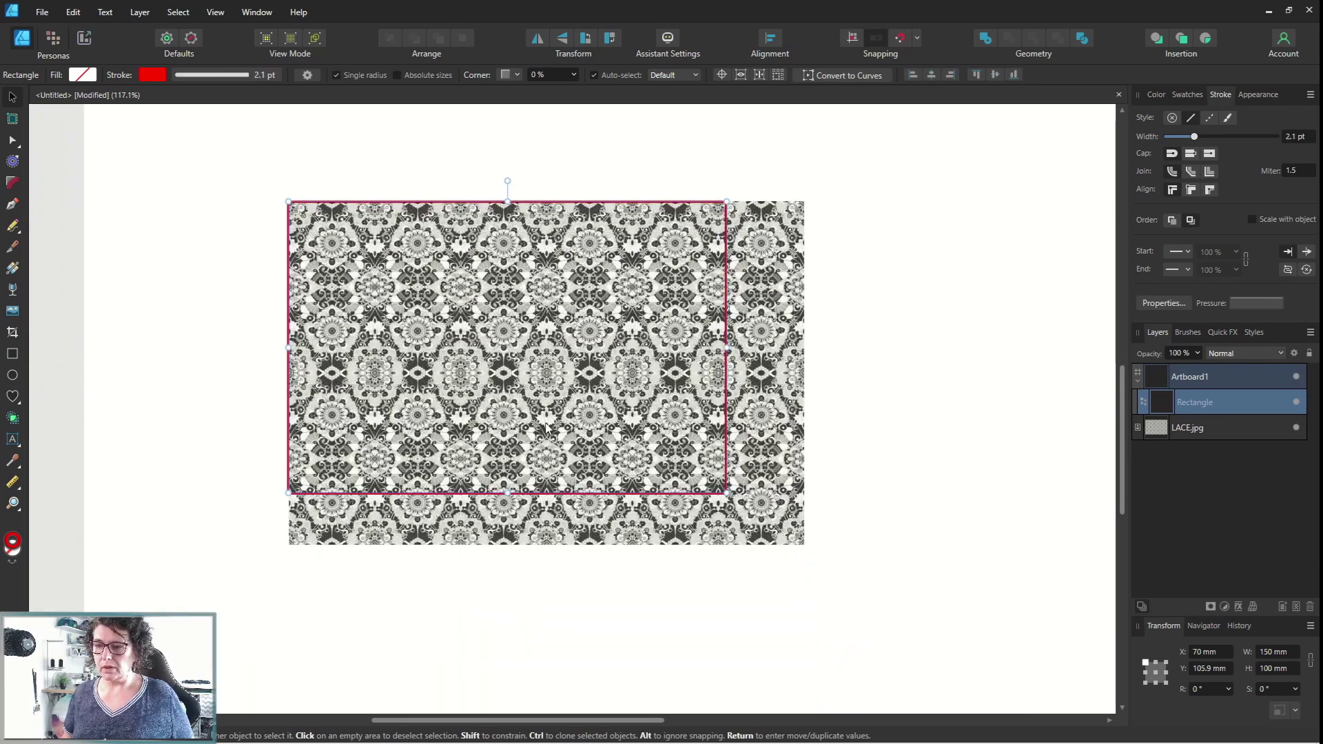
drag(516, 411, 517, 397)
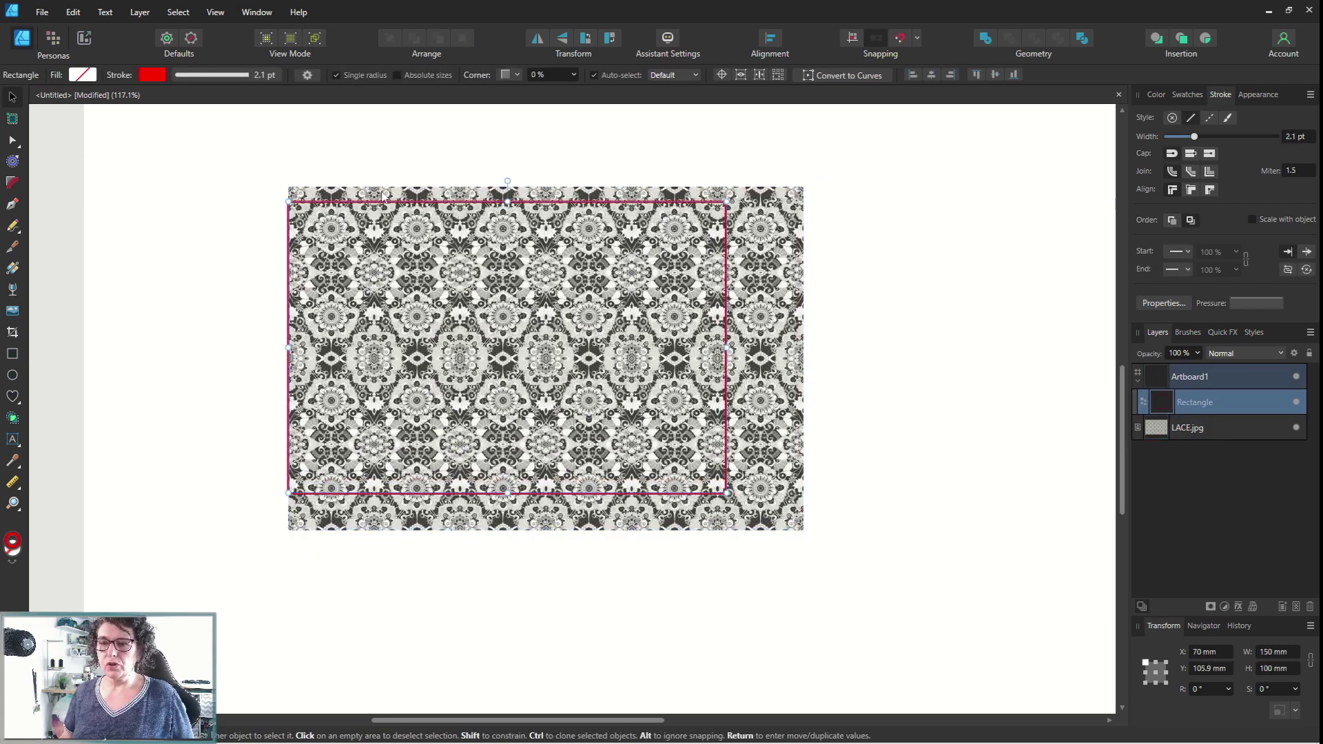
- Crop the lace image's top, right and bottom edges to match the rectangle
click(670, 195)
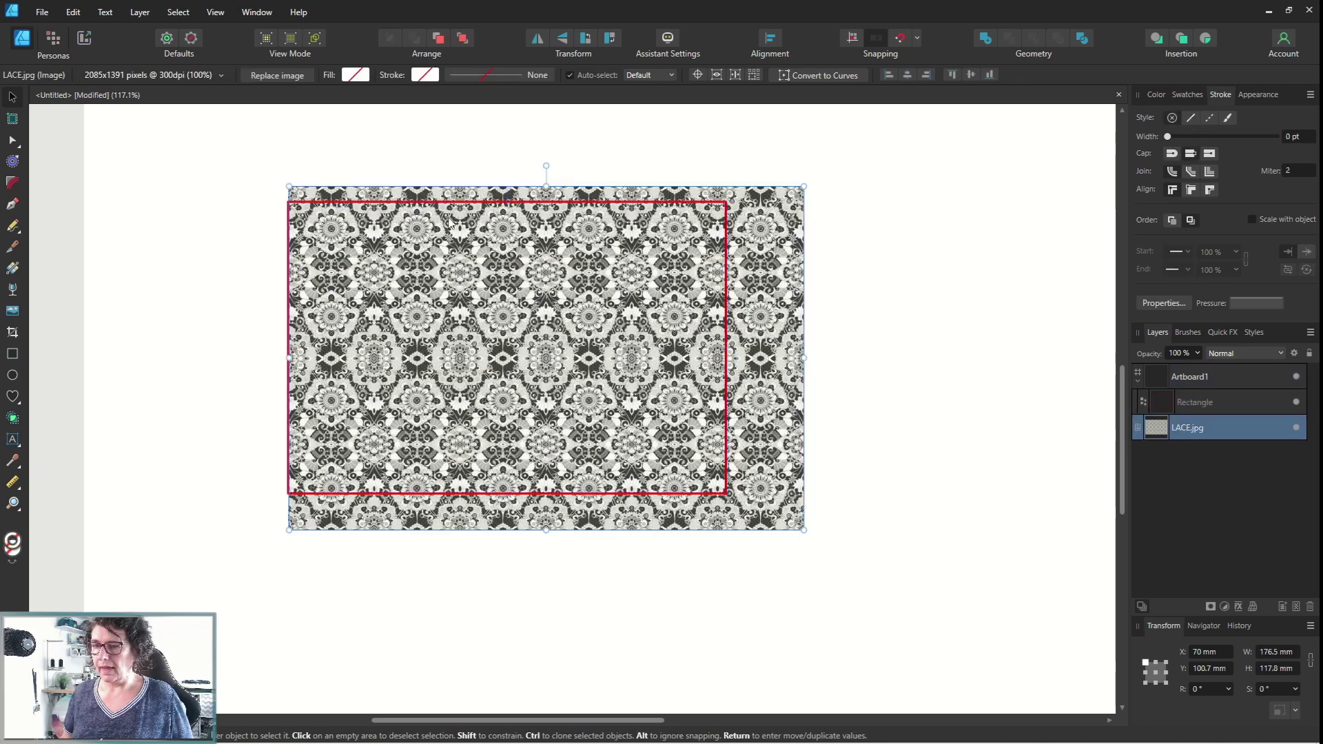
click(13, 334)
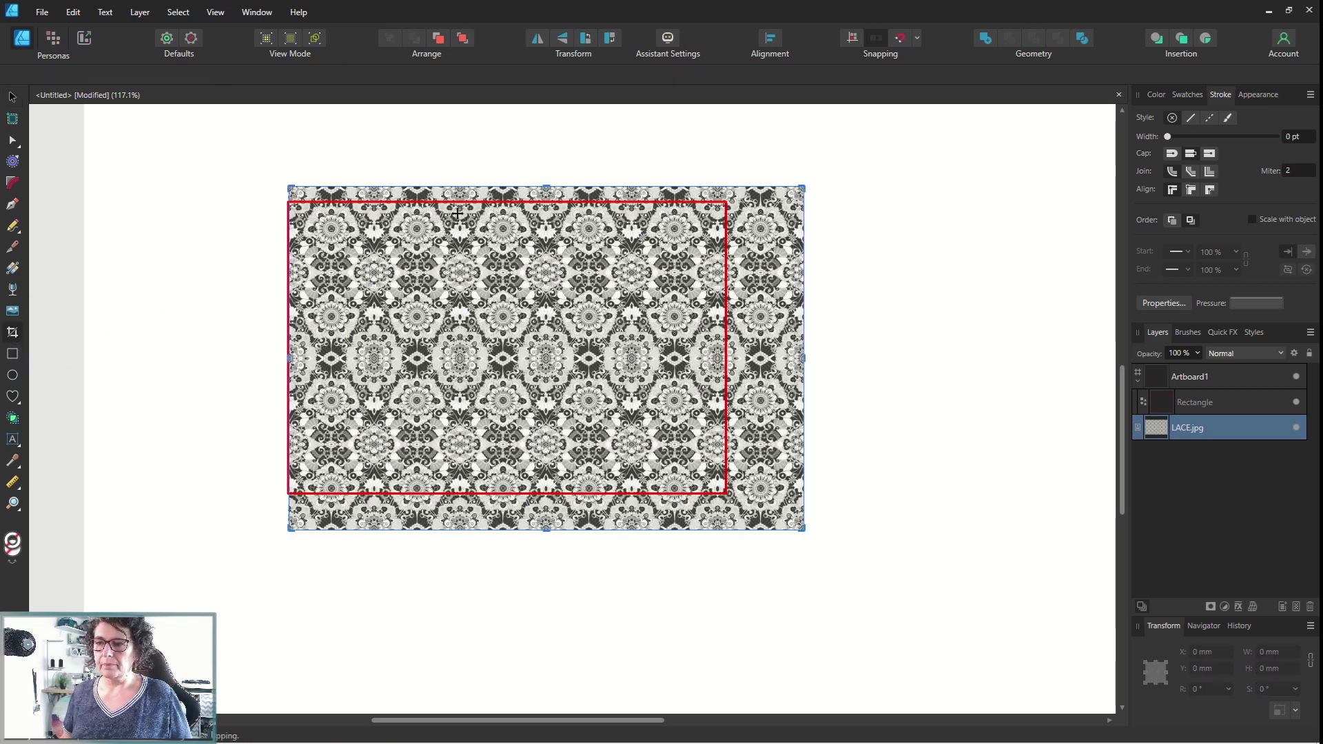
drag(546, 185, 547, 200)
drag(804, 365, 729, 356)
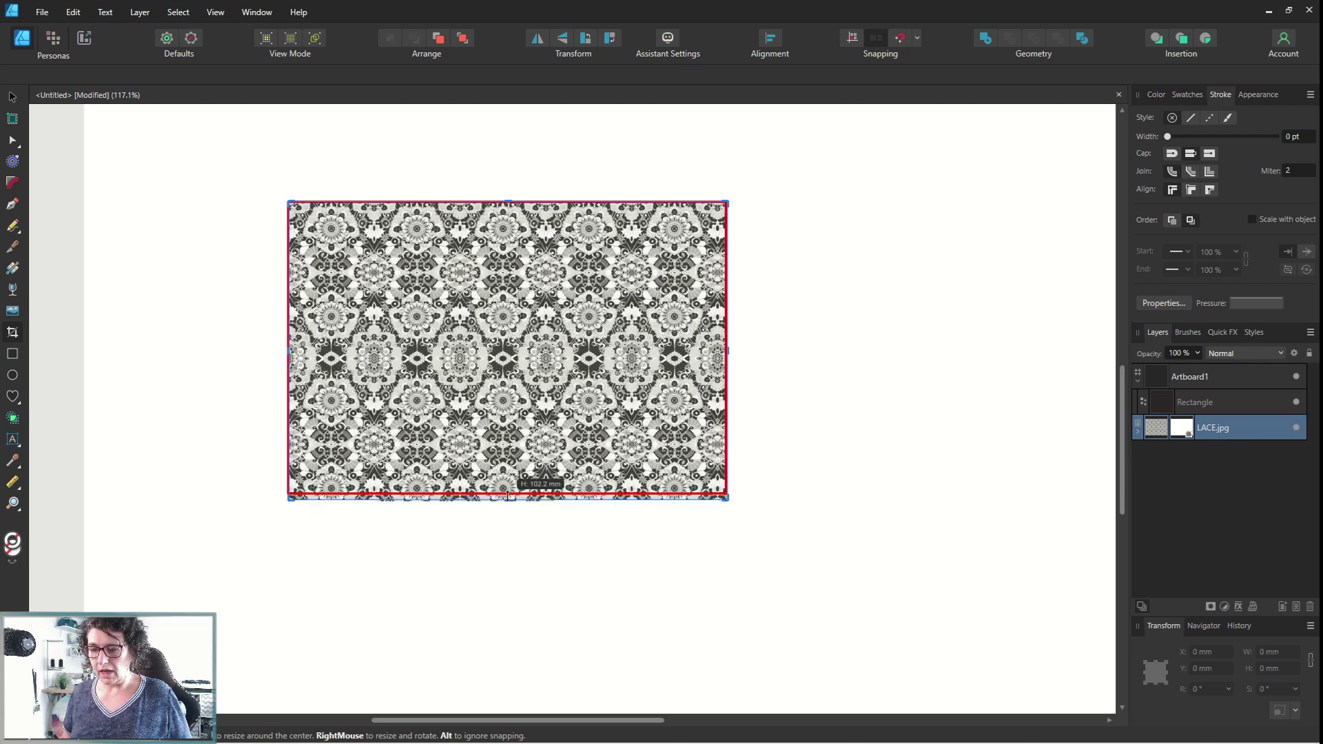
drag(508, 495, 508, 492)
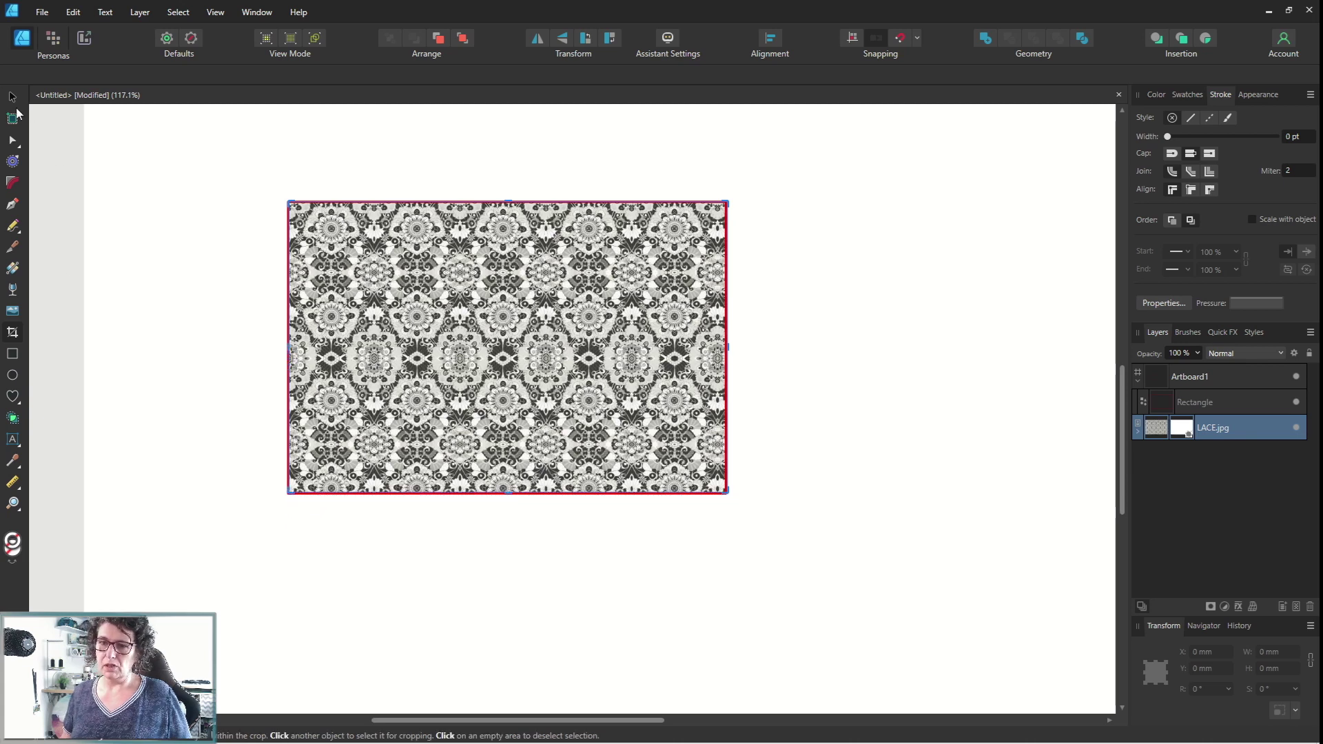
- Delete the red-outlined Rectangle layer by dragging it out of the Layers panel
click(14, 96)
click(252, 188)
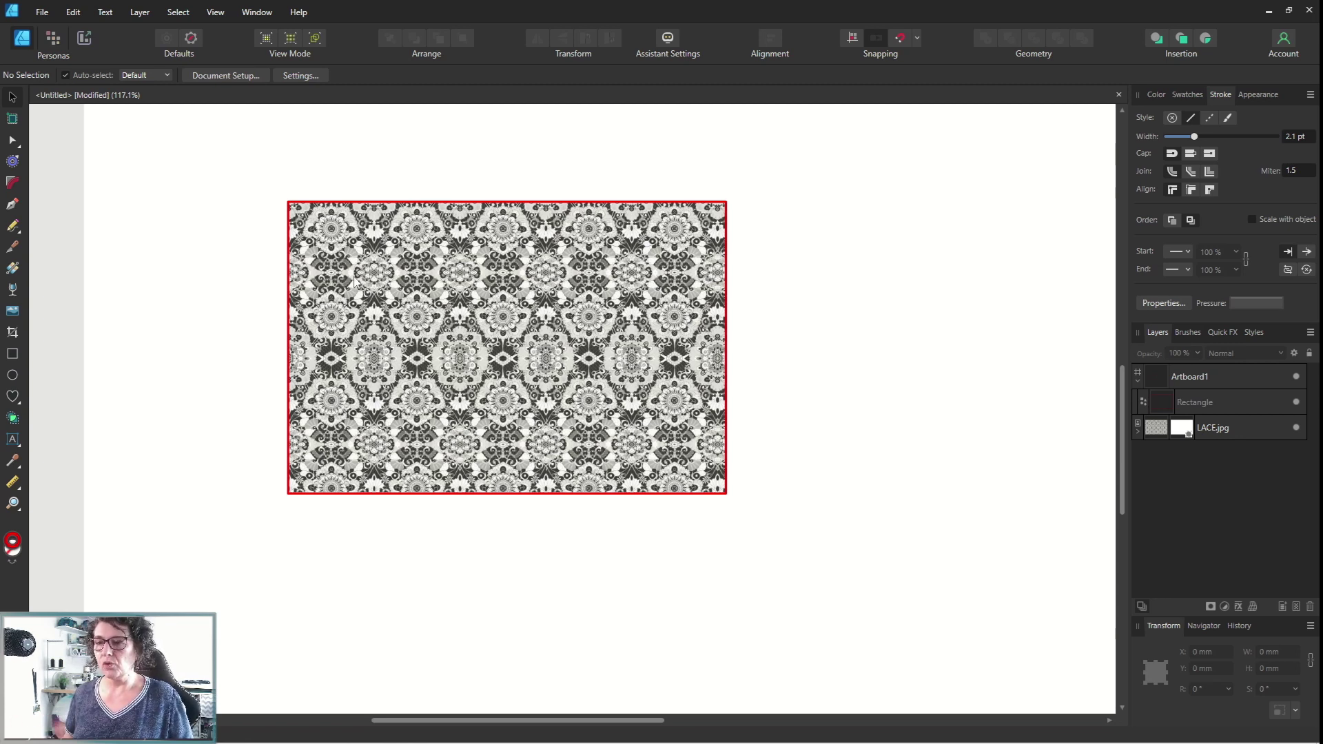
click(433, 303)
click(221, 246)
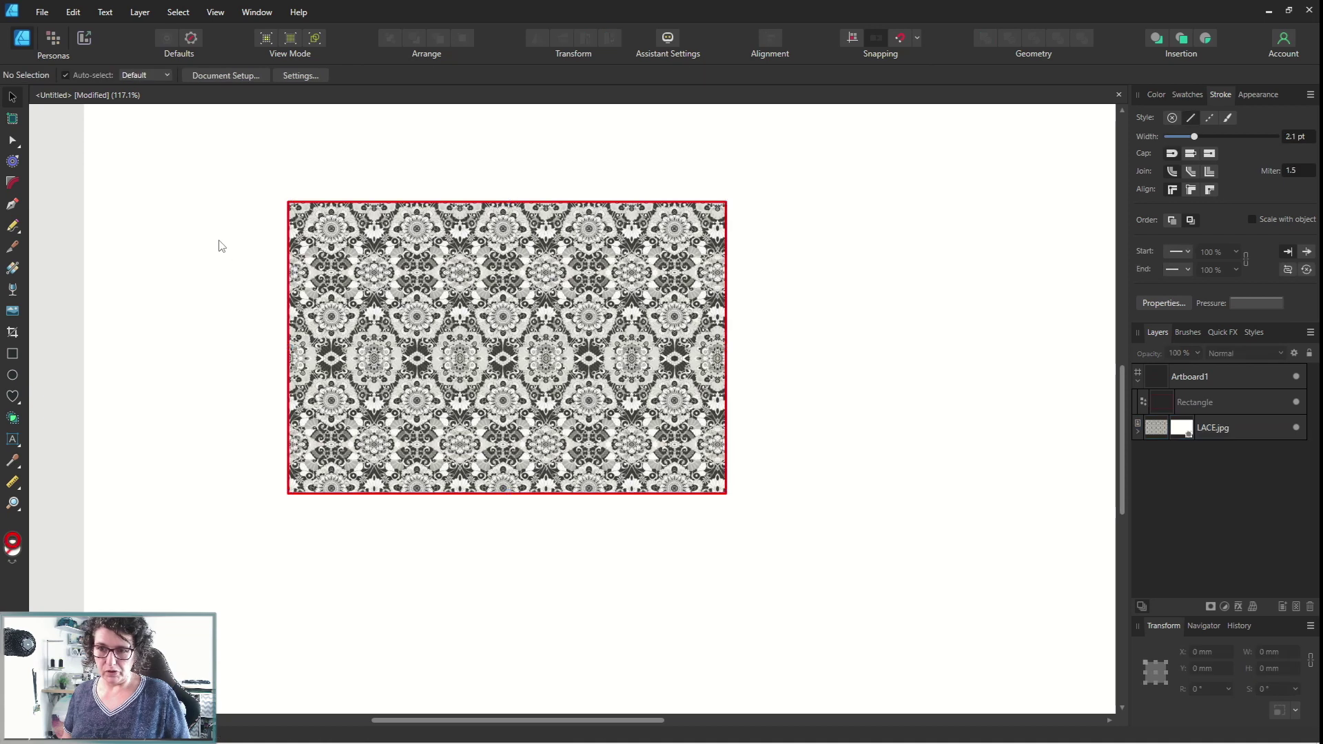
scroll(403, 297, up, 1)
click(1170, 400)
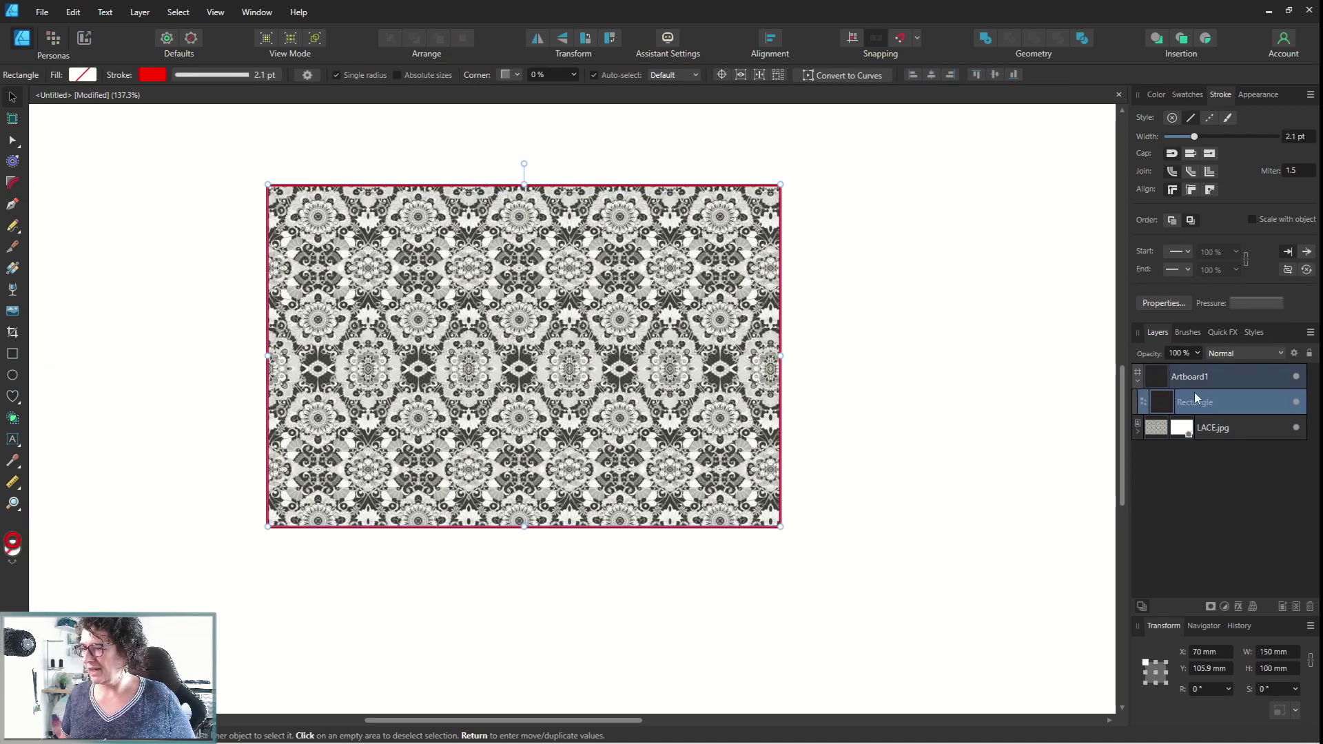
drag(1169, 398, 1182, 428)
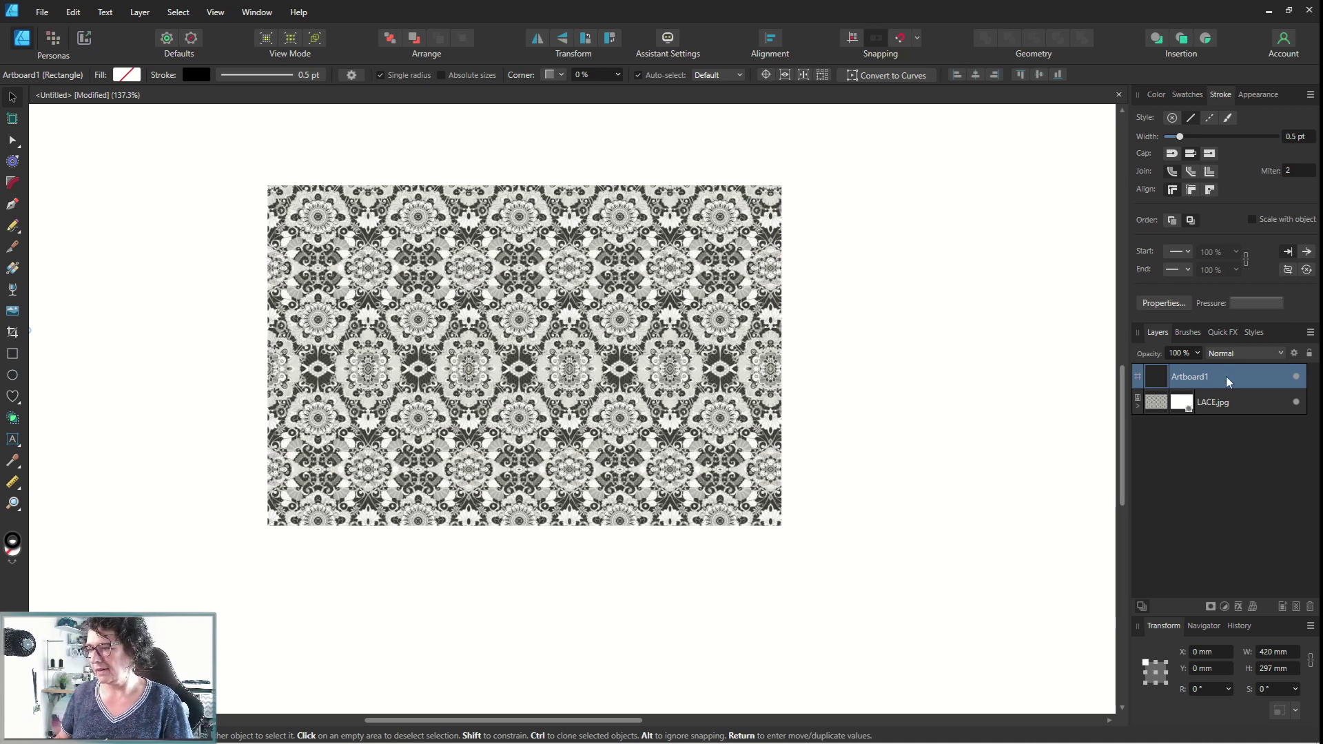
click(1226, 401)
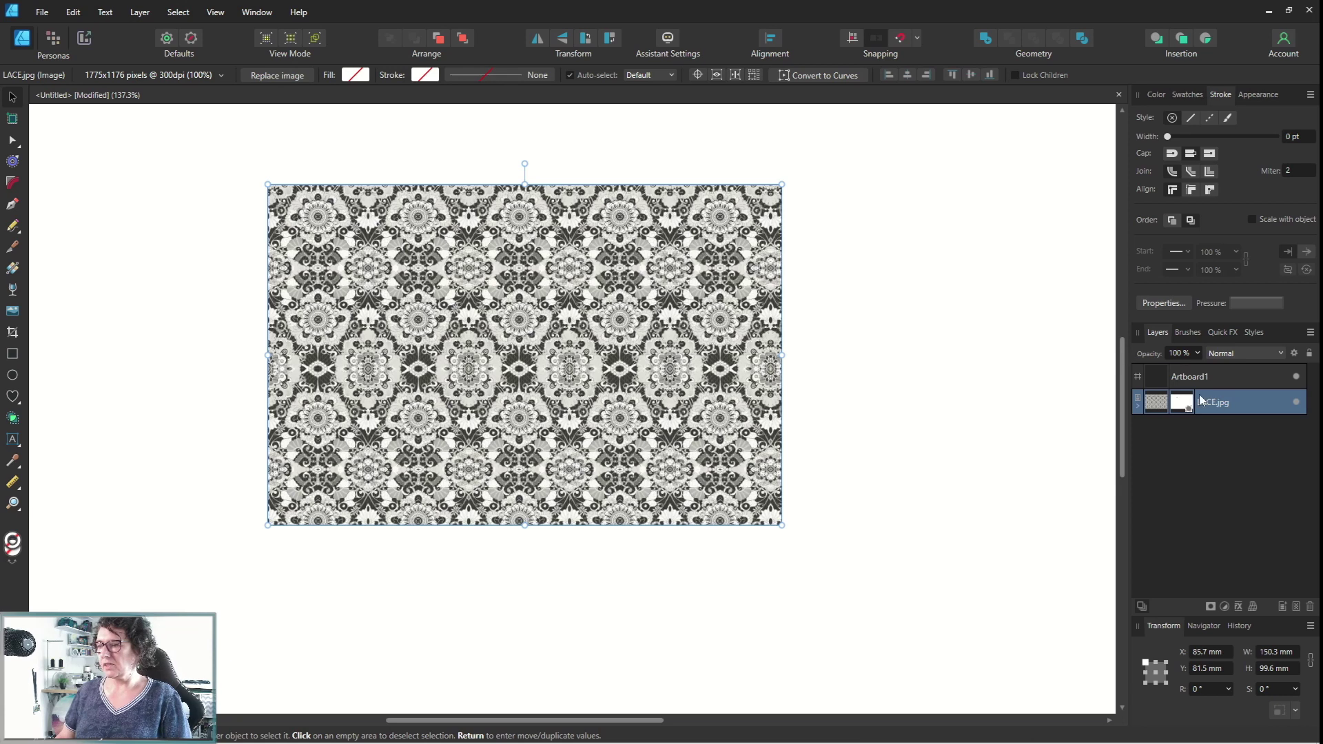
click(42, 11)
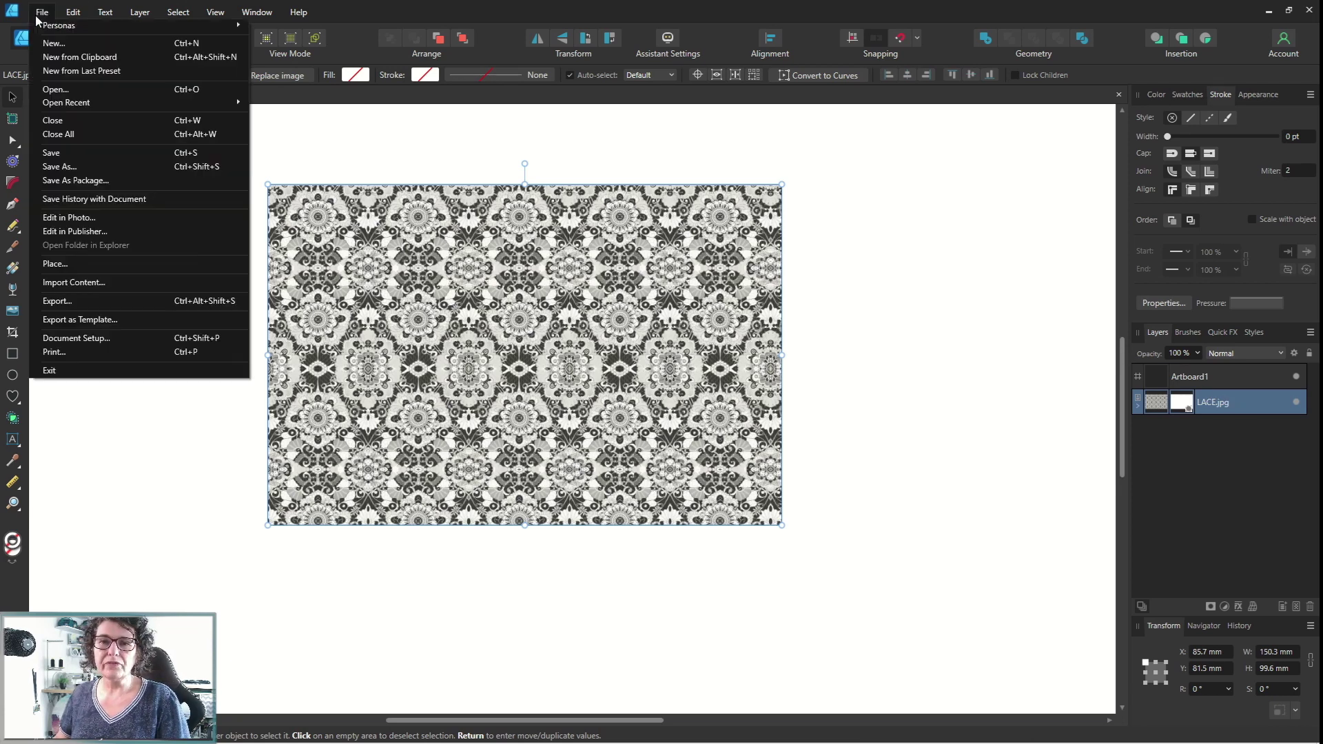
click(52, 353)
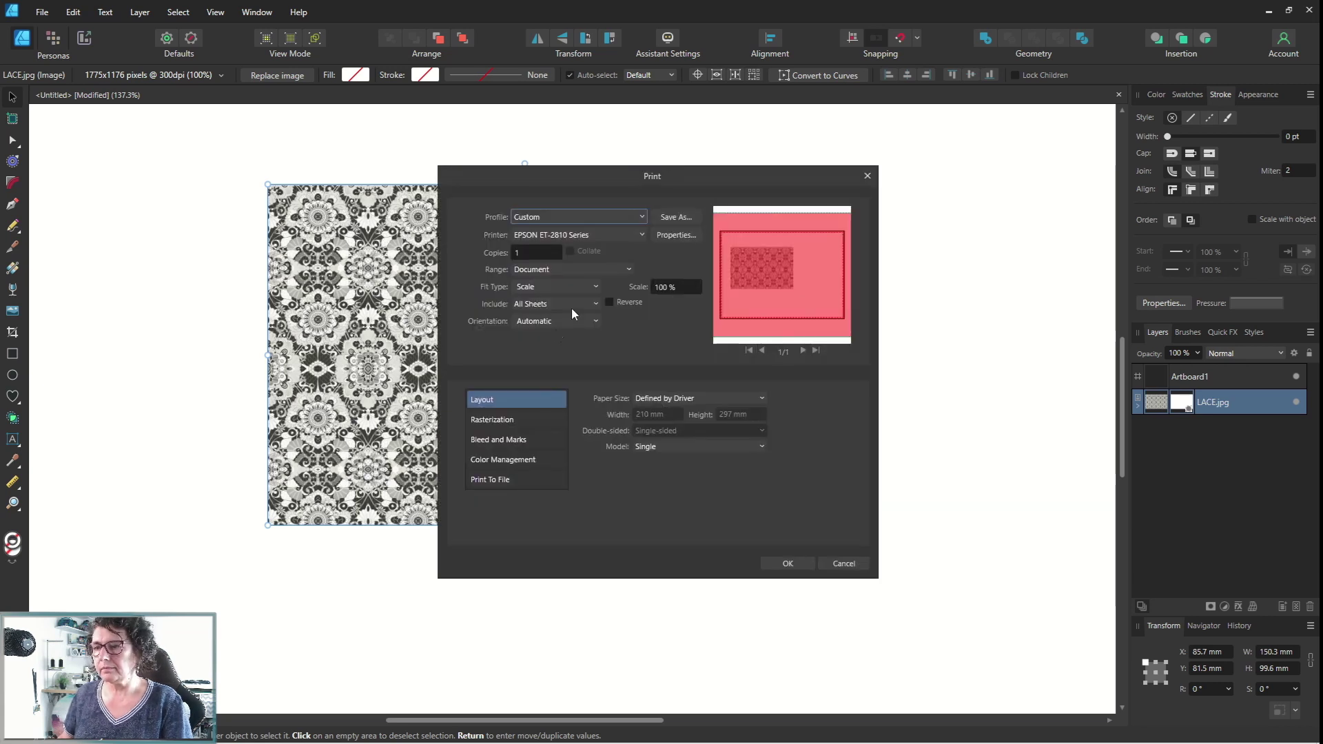
click(662, 237)
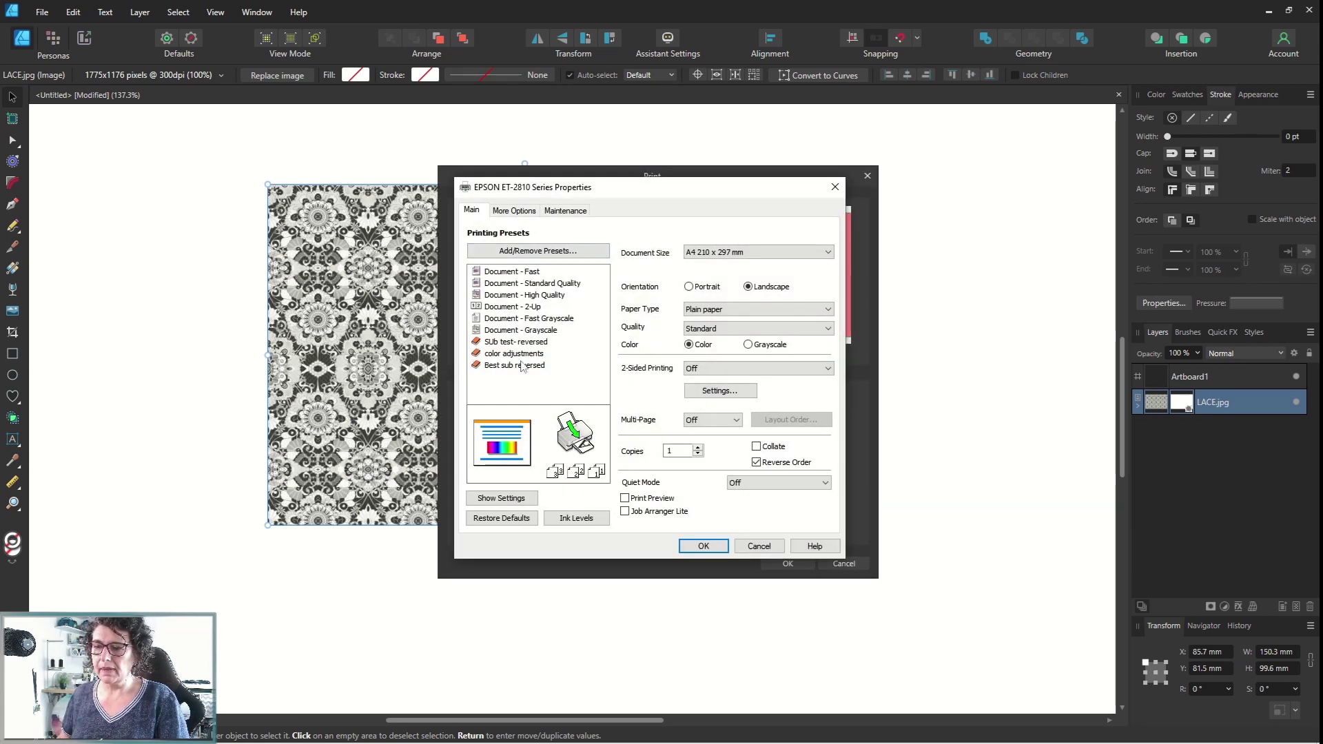
click(520, 368)
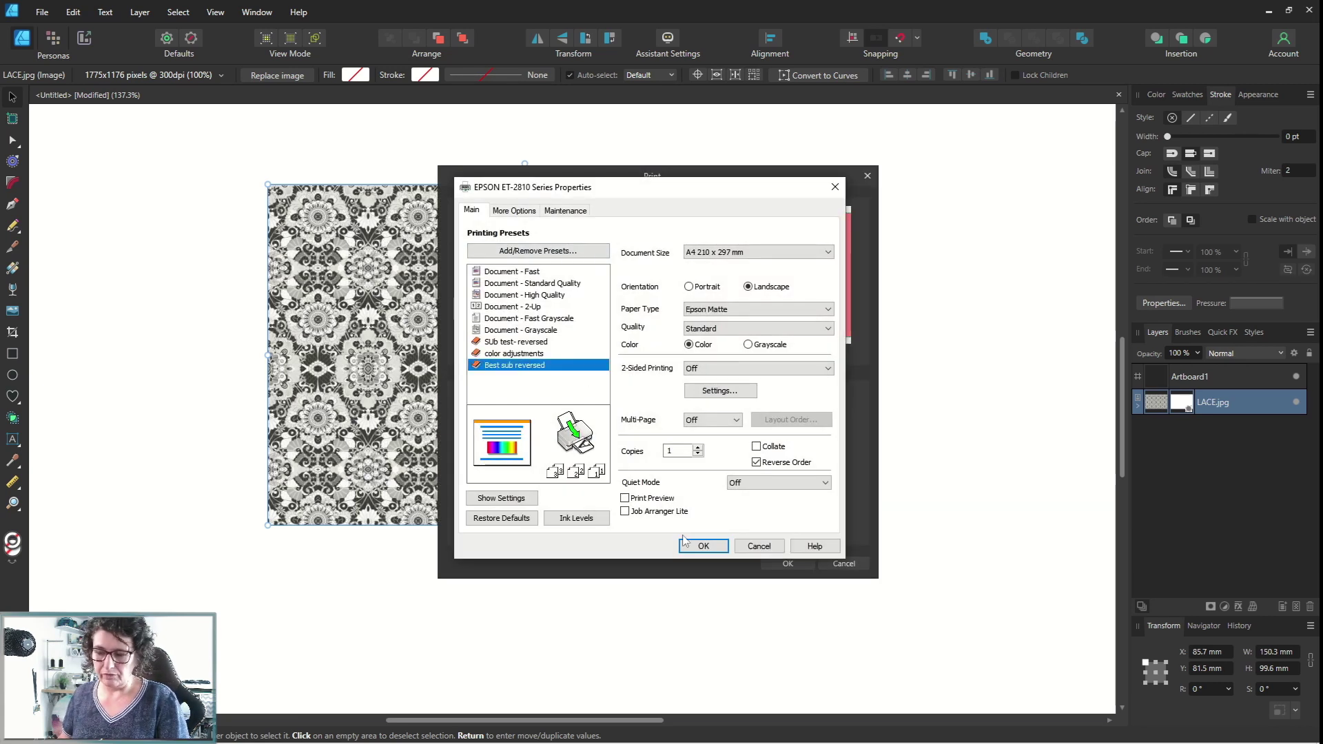
click(702, 548)
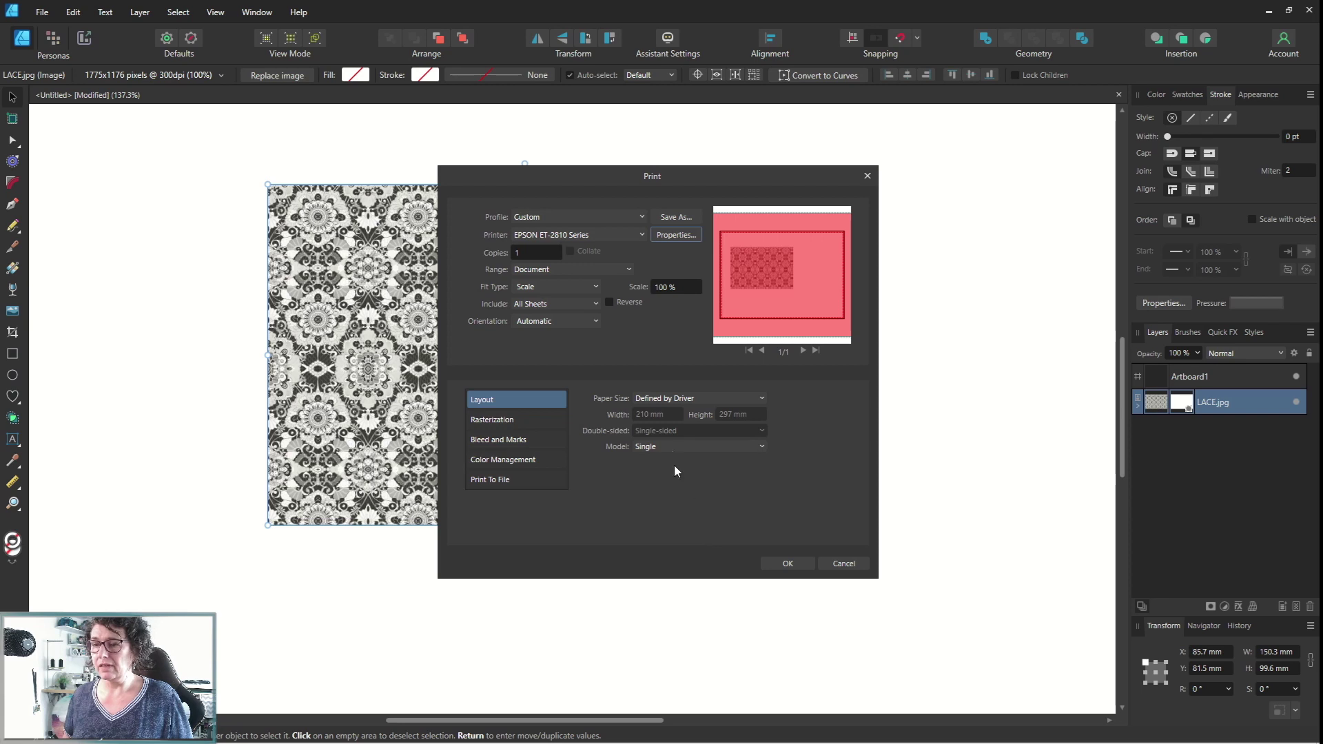
click(533, 272)
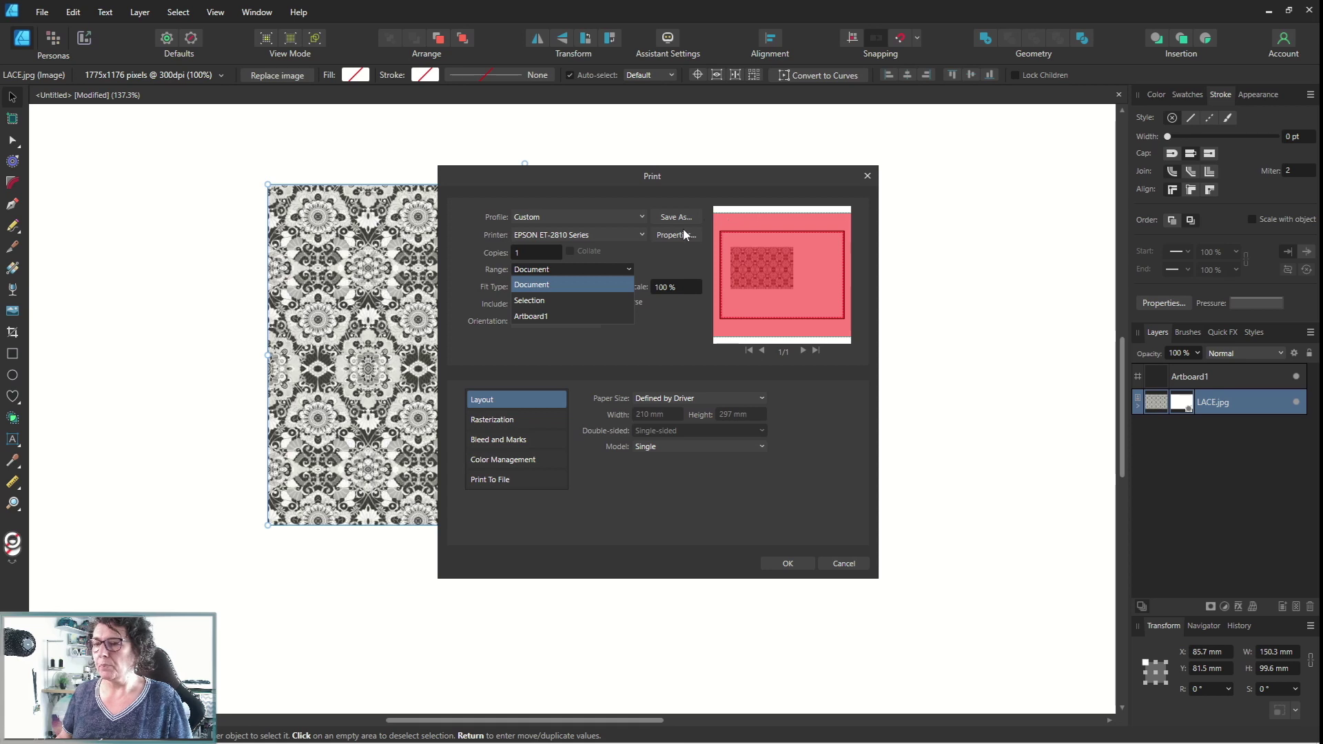
click(528, 301)
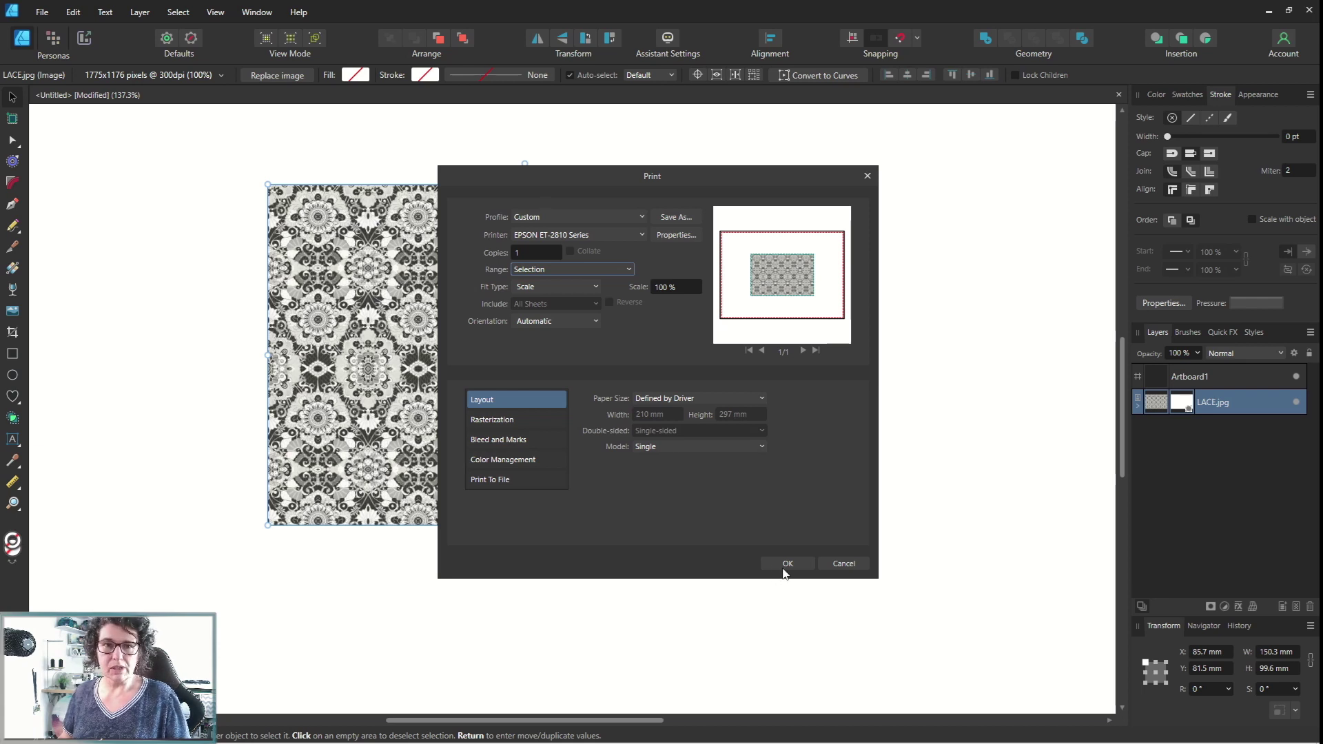
click(847, 567)
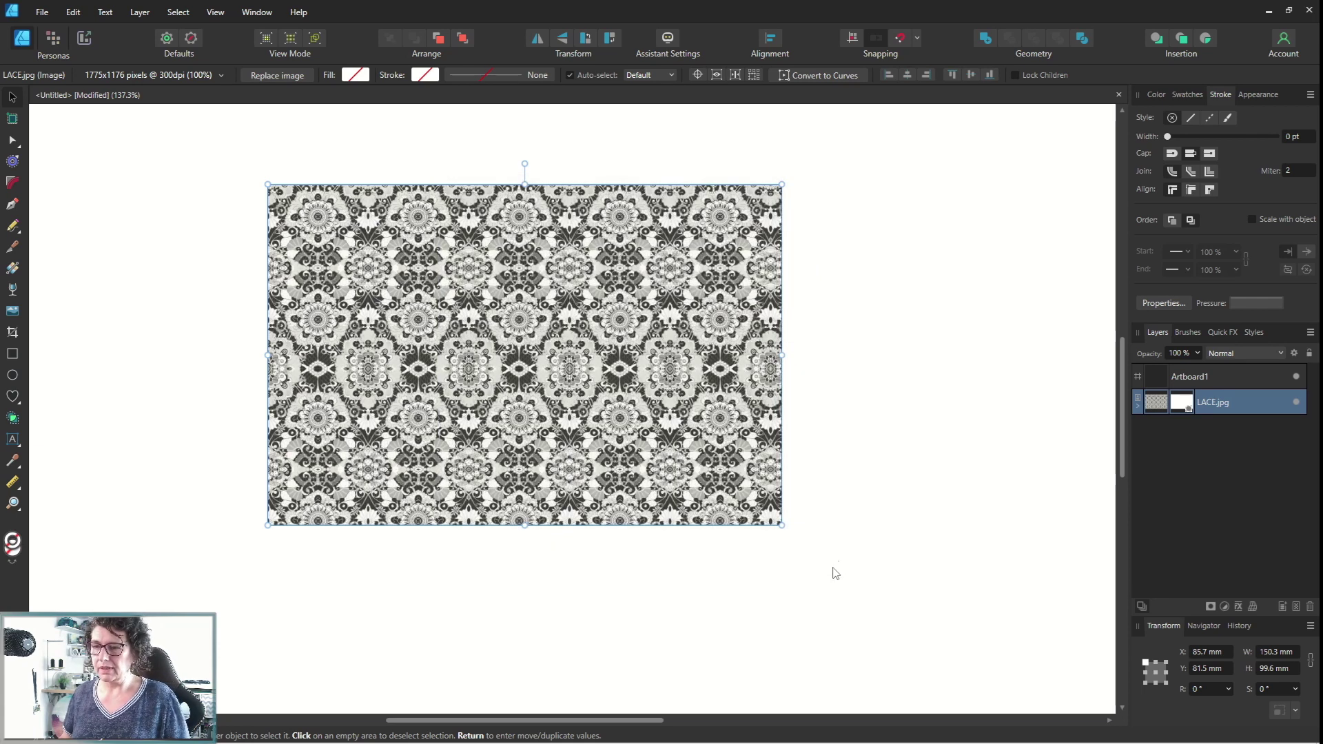
click(841, 527)
- Nest the LACE.jpg layer inside the Rectangle layer so the pattern is clipped to it
scroll(837, 526, down, 2)
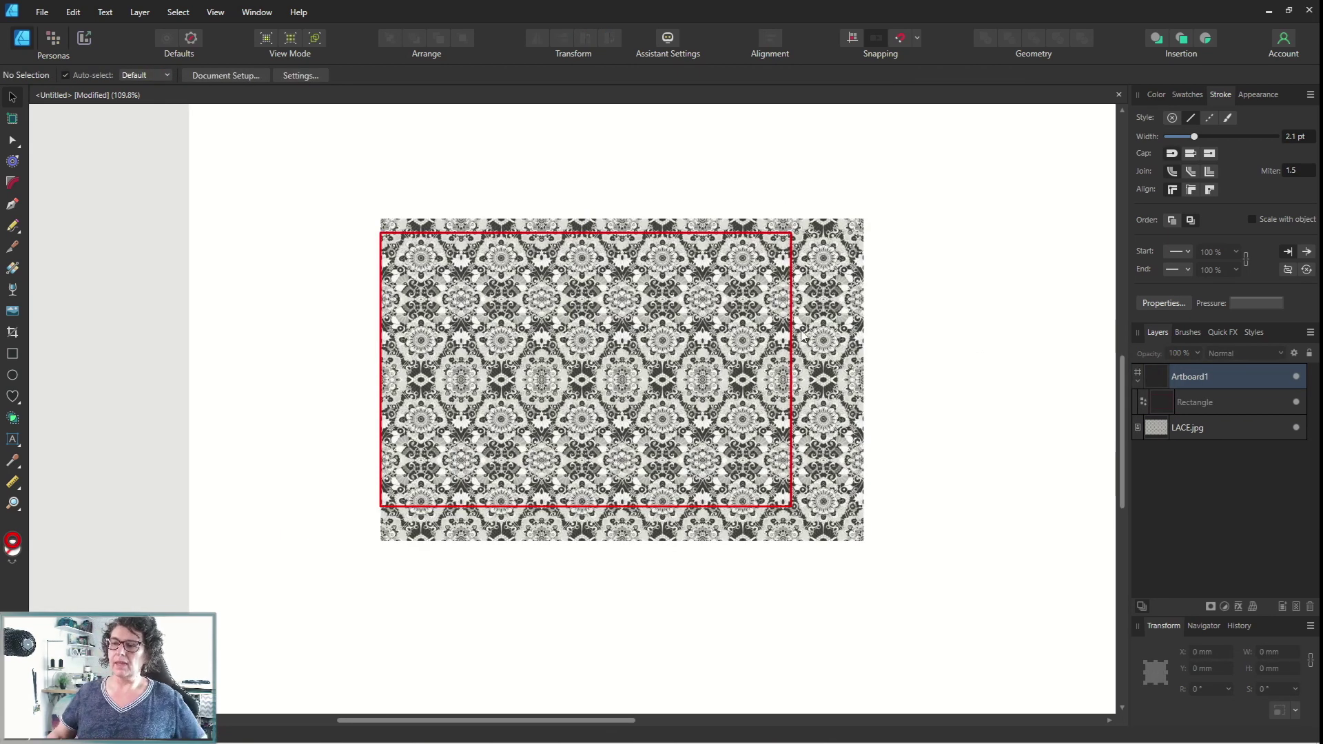
click(1195, 427)
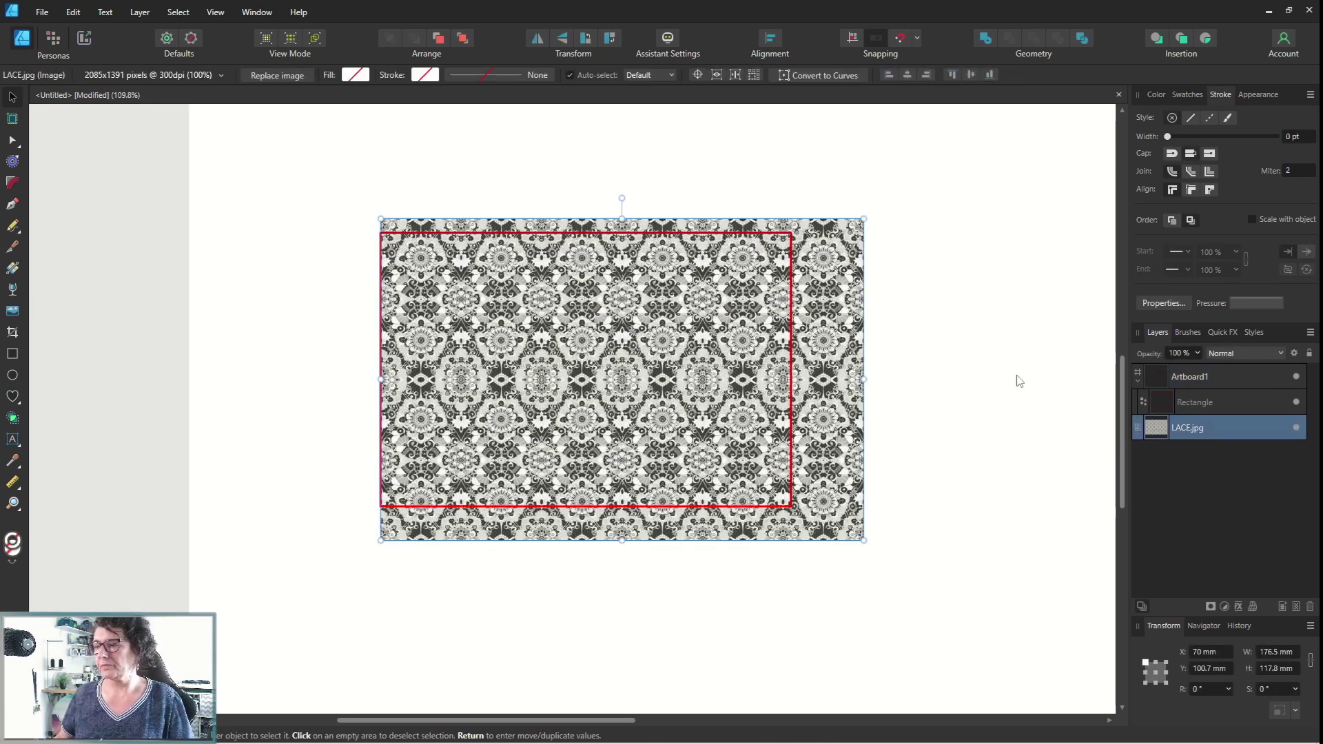
click(1193, 398)
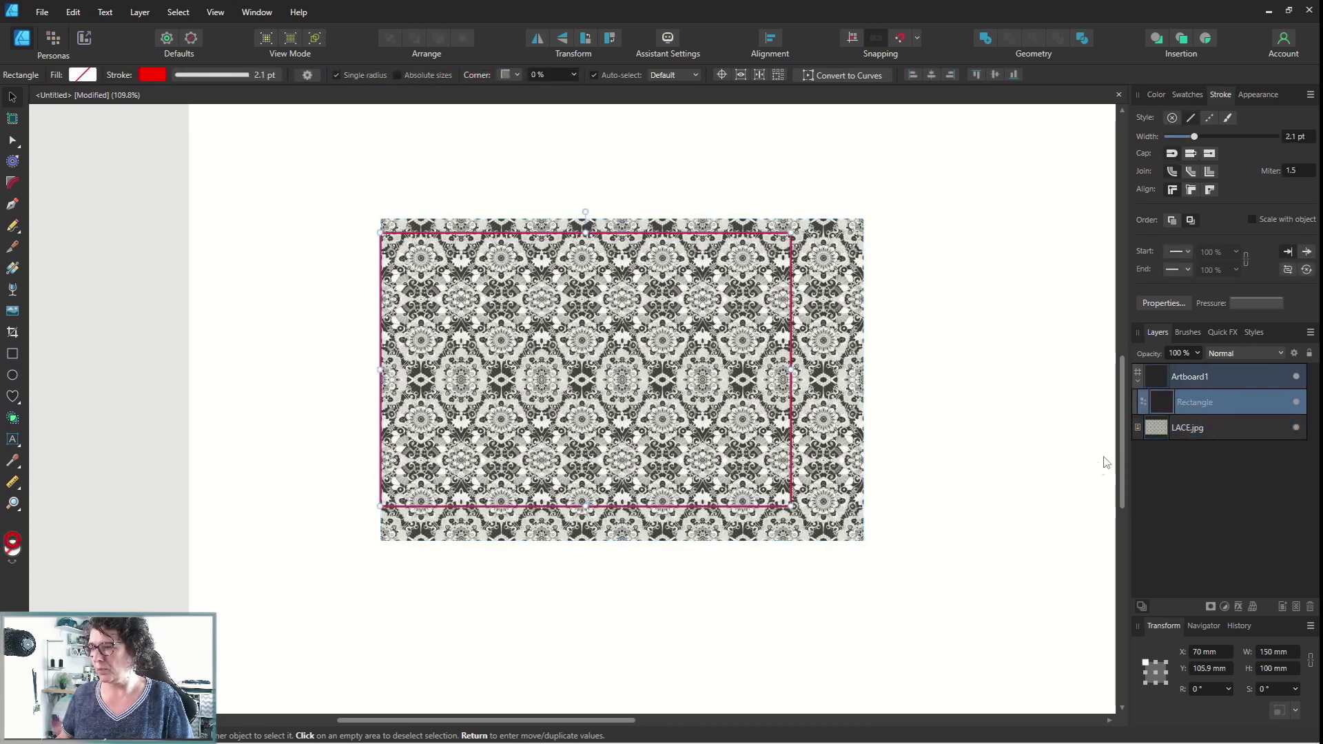
click(1205, 430)
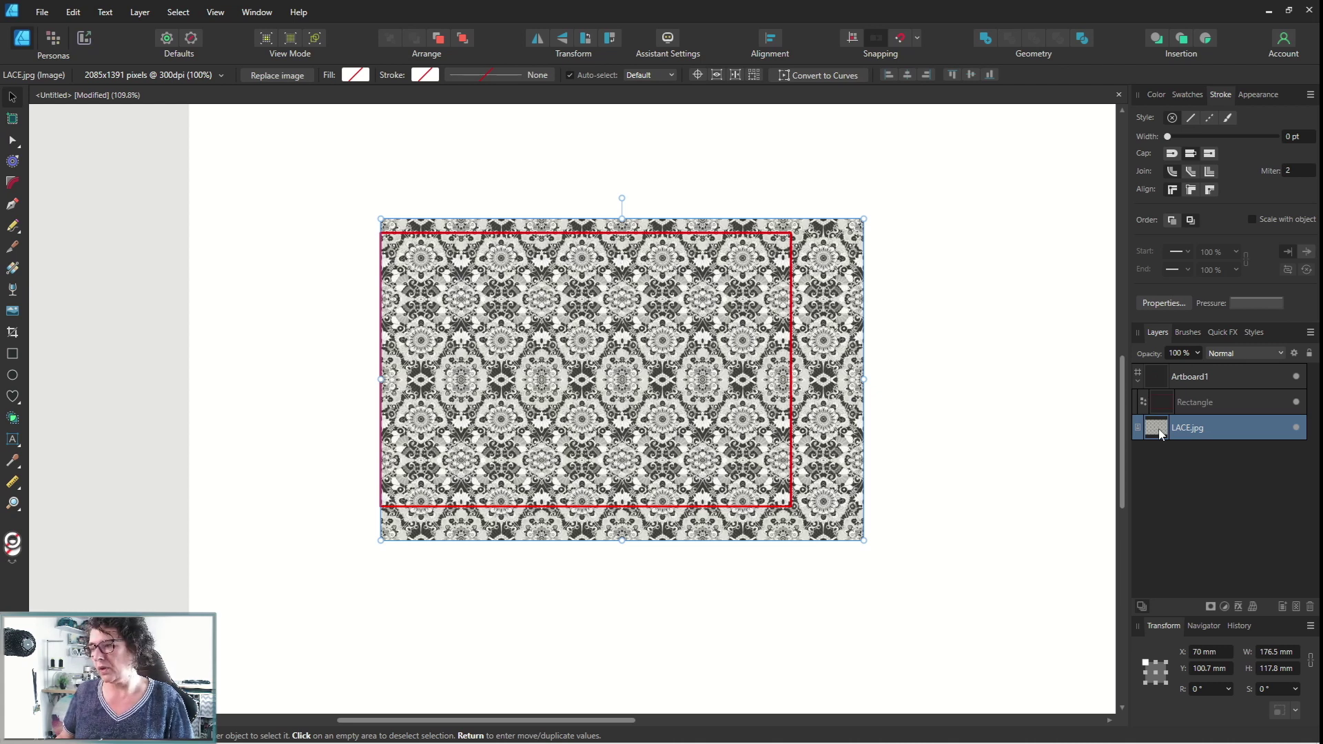
drag(1163, 433, 1193, 402)
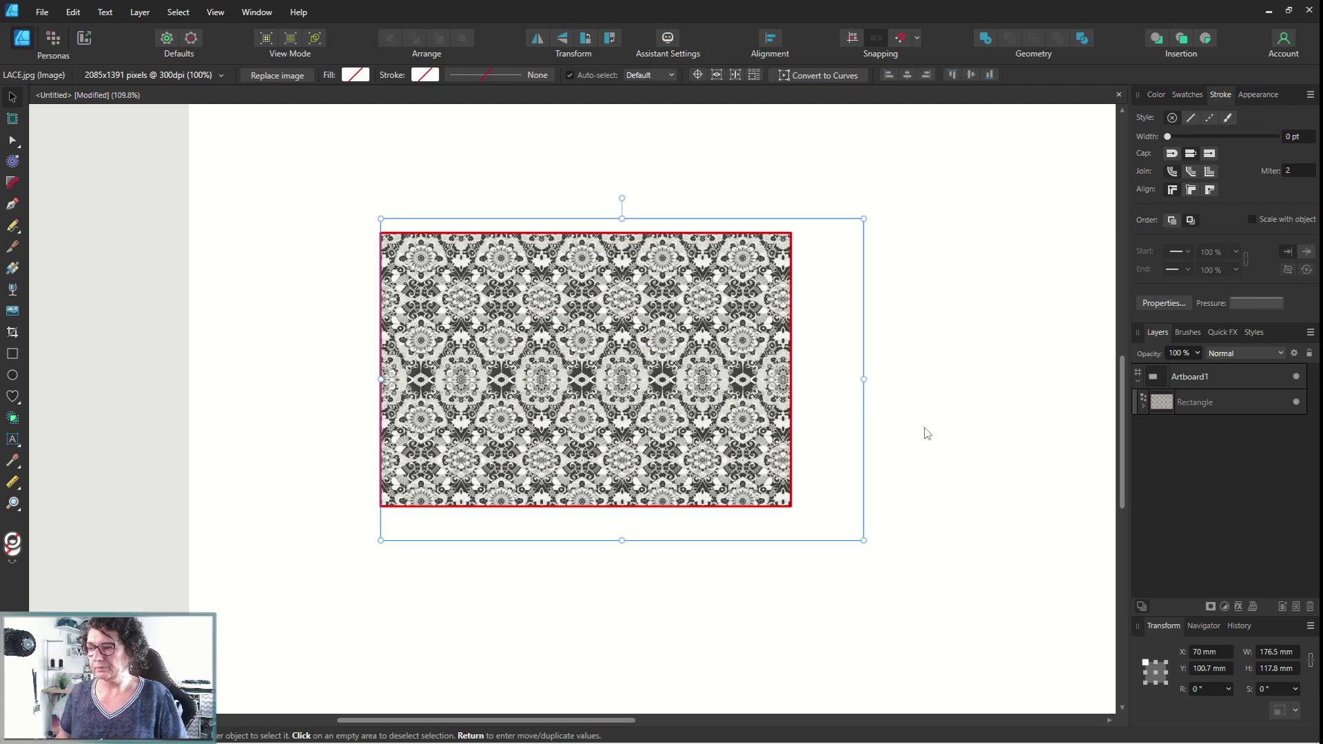
click(334, 153)
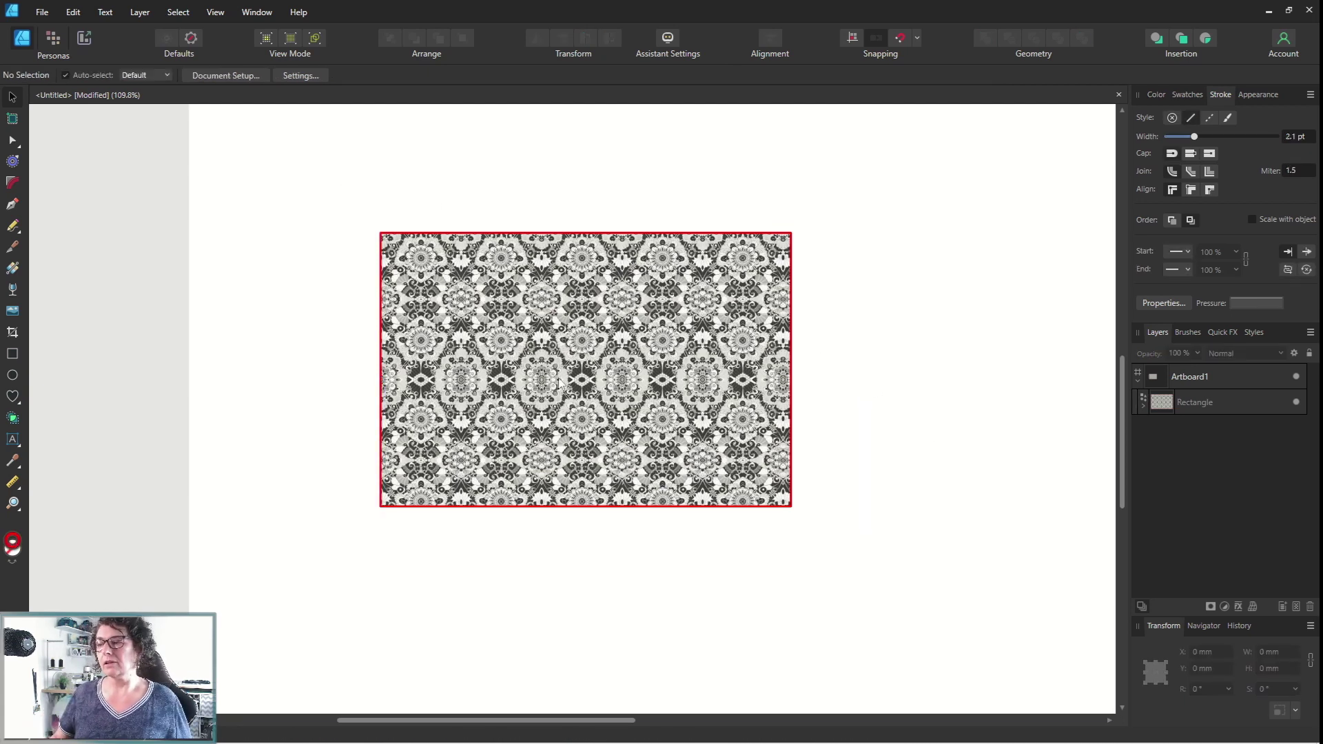
- Shift the clipped lace pattern up and left inside the rectangle
double_click(590, 373)
mouse_move(635, 385)
mouse_down()
mouse_move(591, 371)
mouse_move(622, 387)
mouse_move(606, 390)
mouse_move(614, 375)
mouse_move(635, 374)
mouse_up()
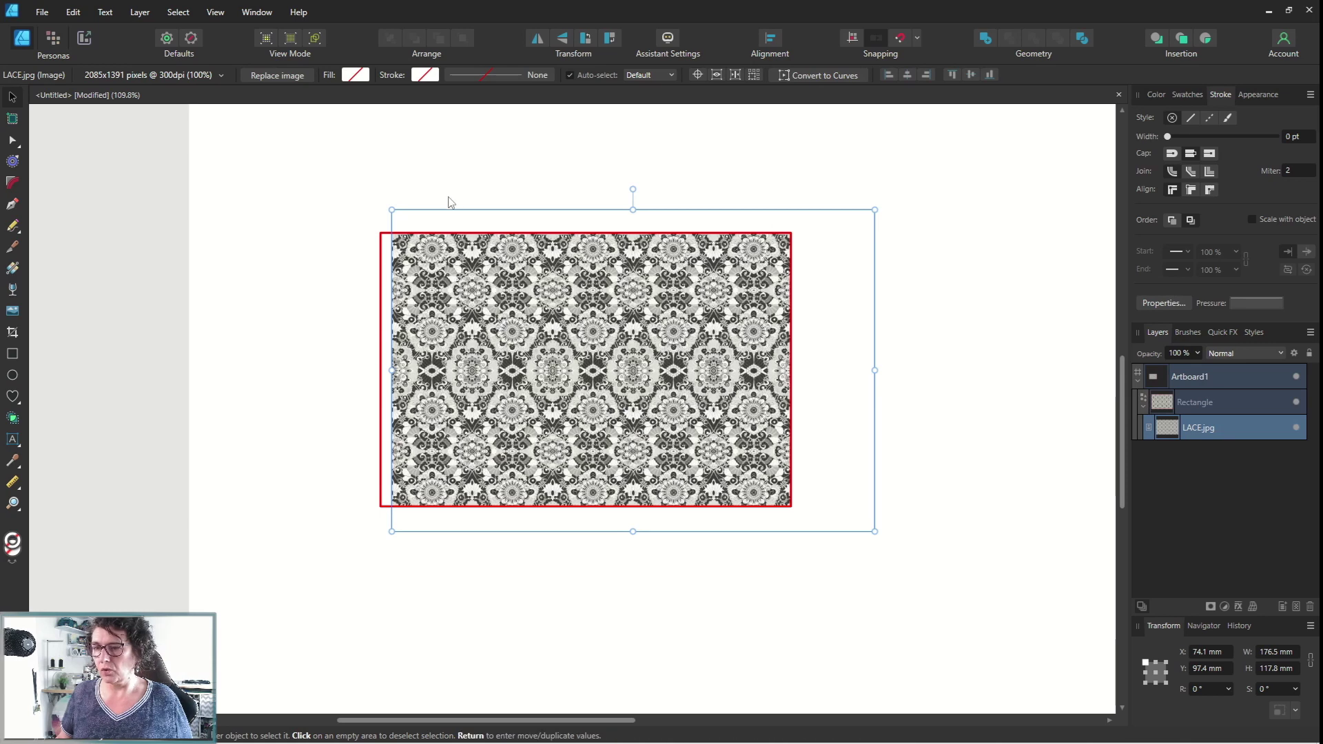
drag(475, 324, 422, 321)
click(393, 181)
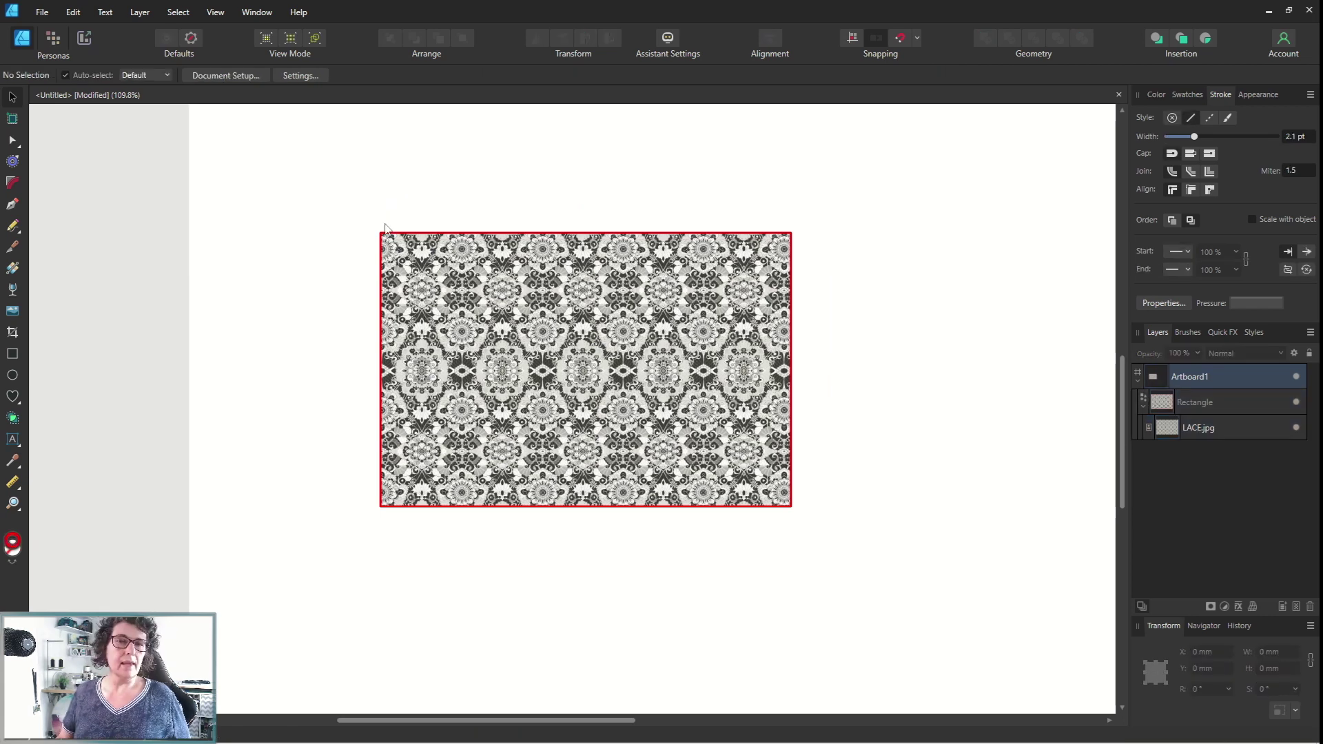
click(390, 240)
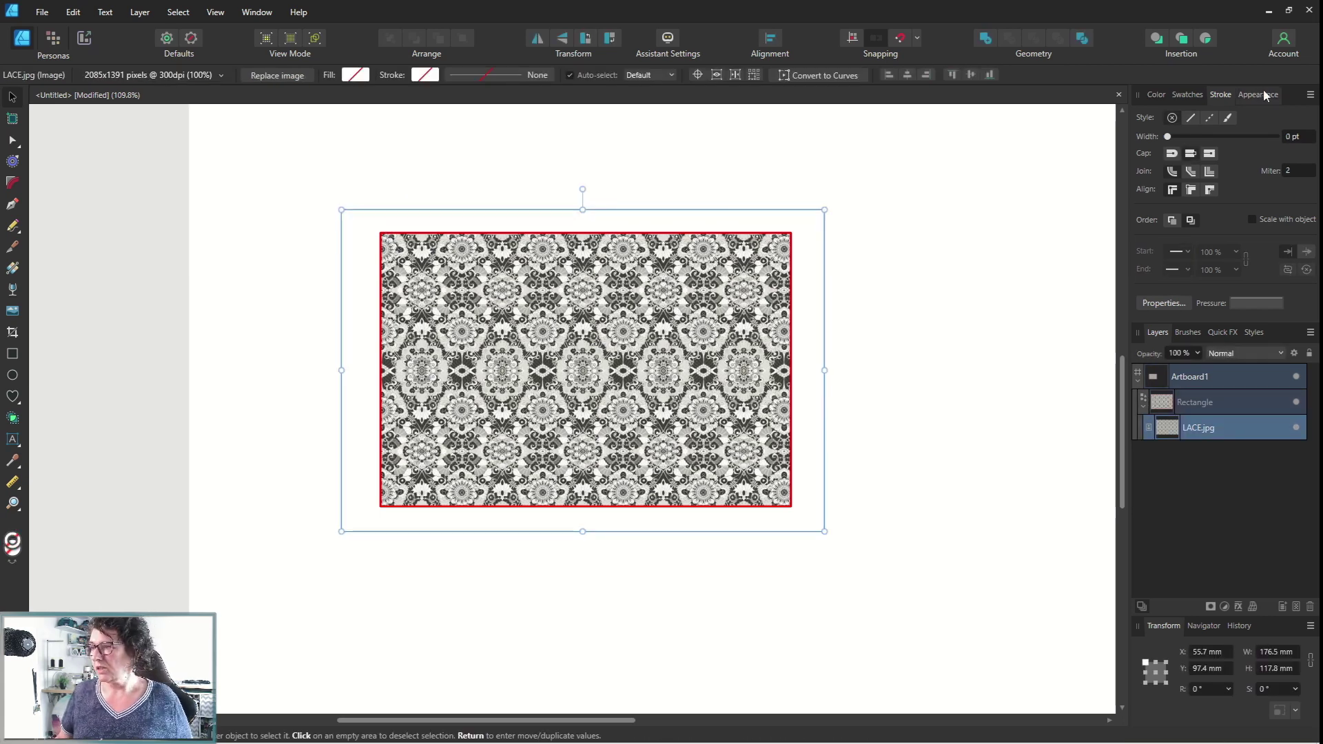
- Set the rectangle's outline width to 0 pt to remove the red border
click(1155, 97)
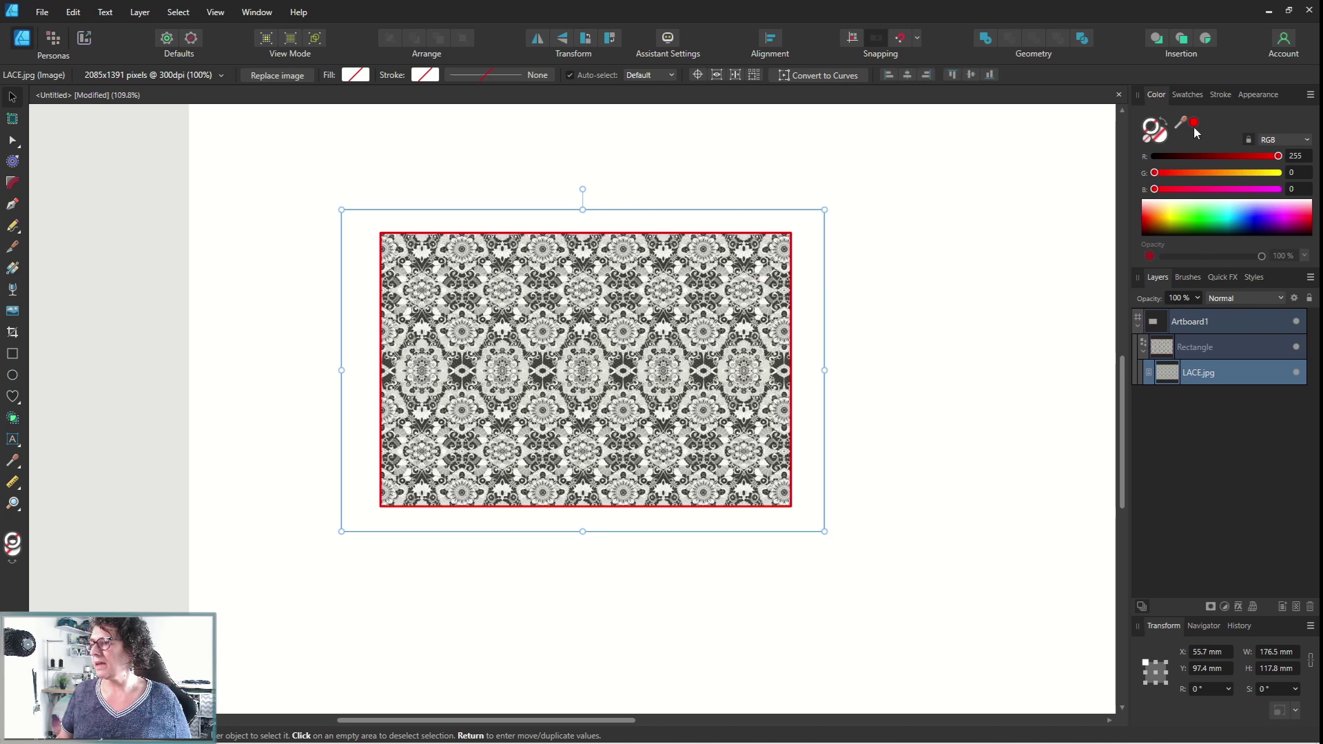
click(1186, 338)
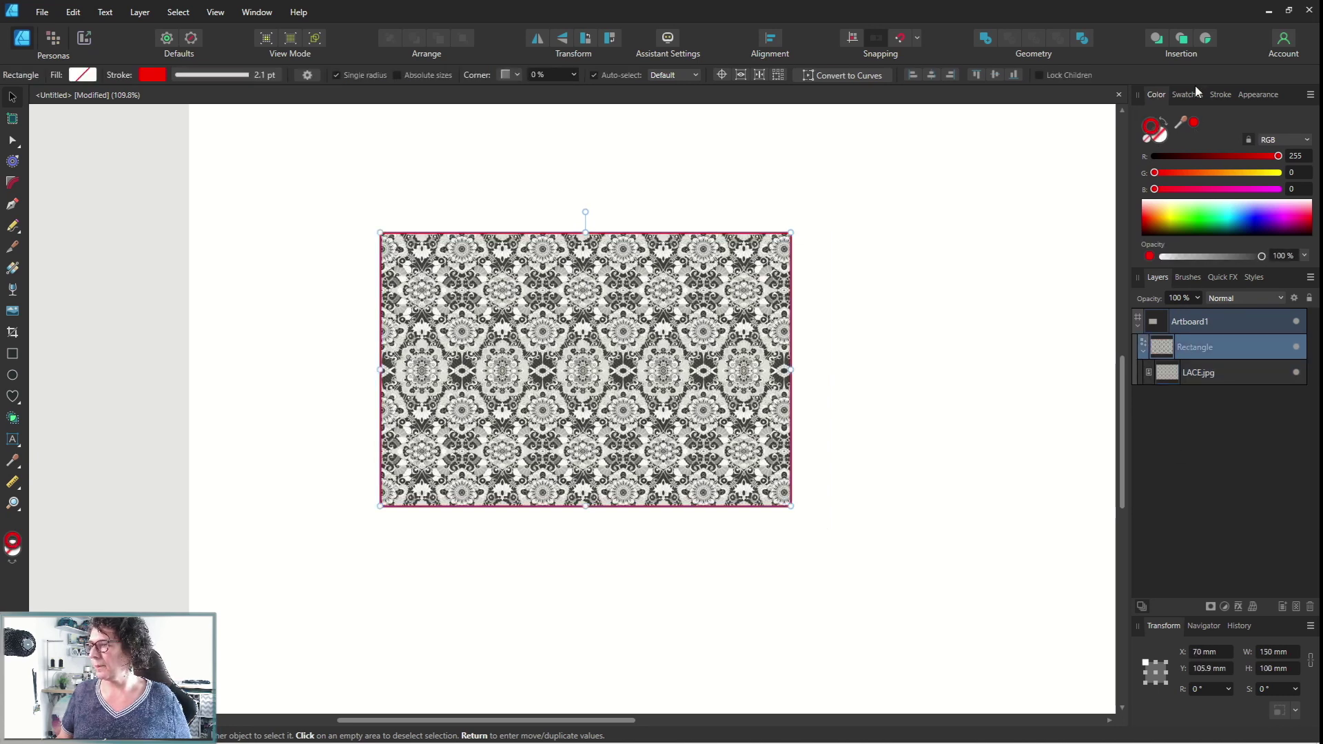
click(1221, 94)
drag(1197, 137, 1156, 139)
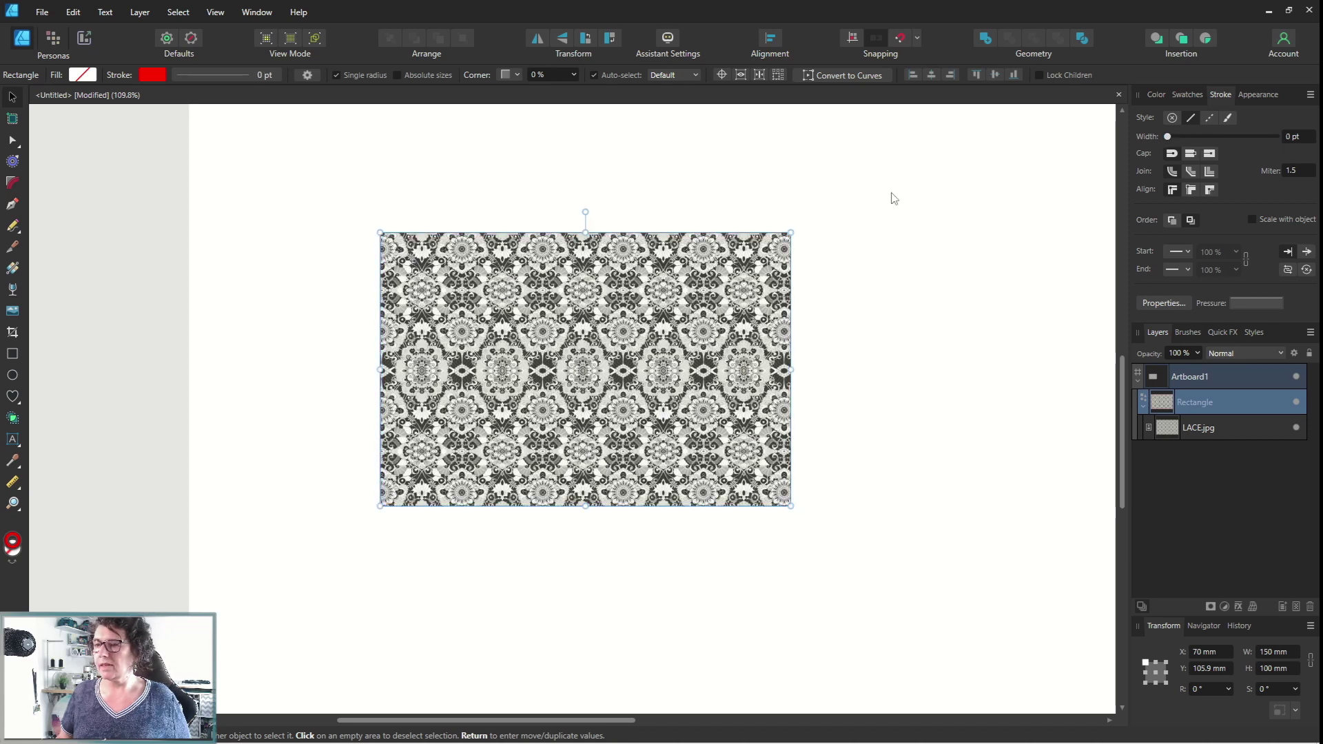
click(334, 233)
drag(325, 195, 922, 591)
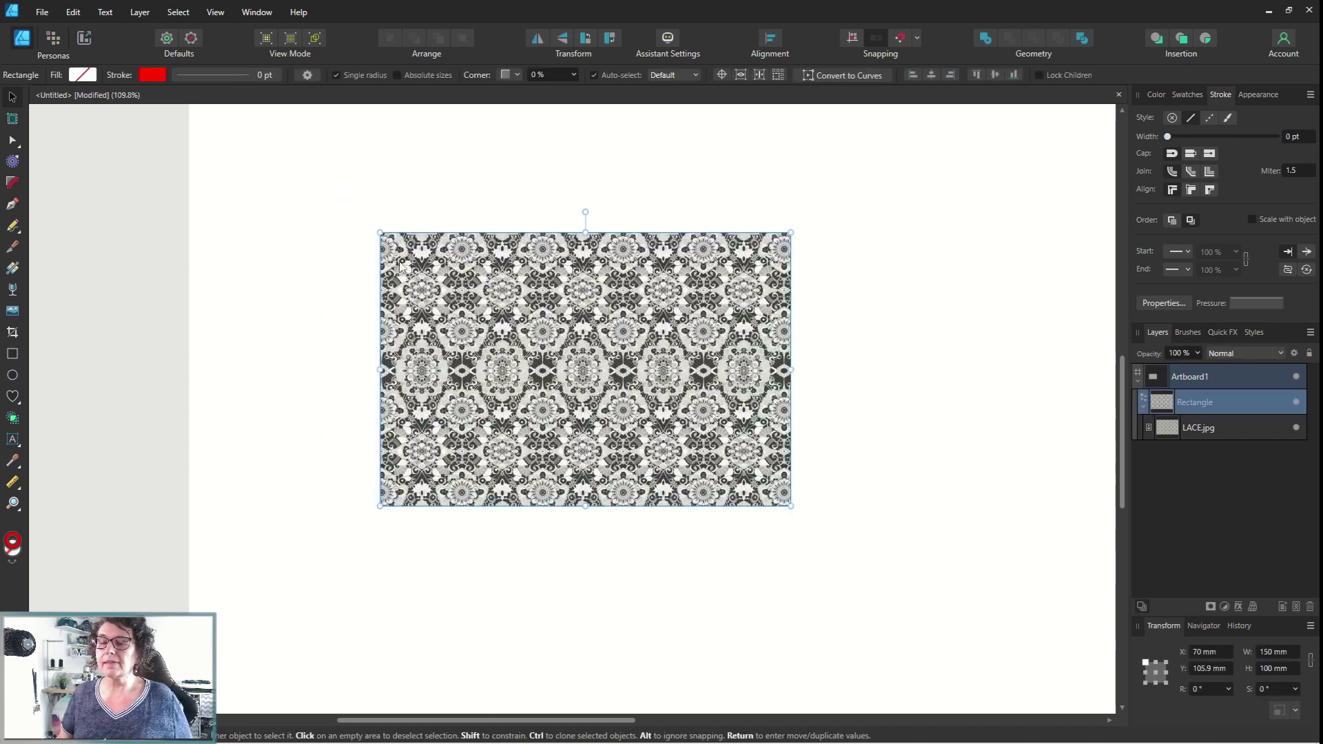
- Switch the print range to Selection, confirm the printer properties, then cancel without printing
click(41, 13)
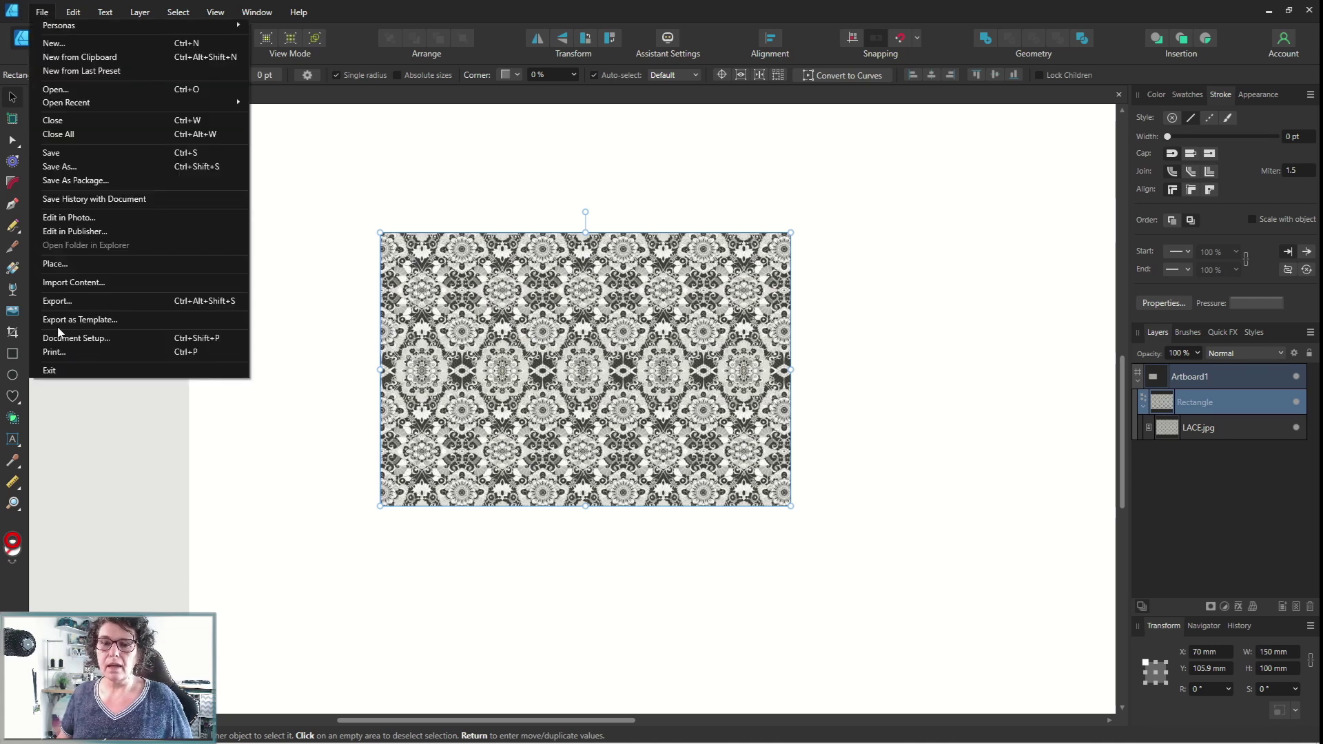
click(58, 352)
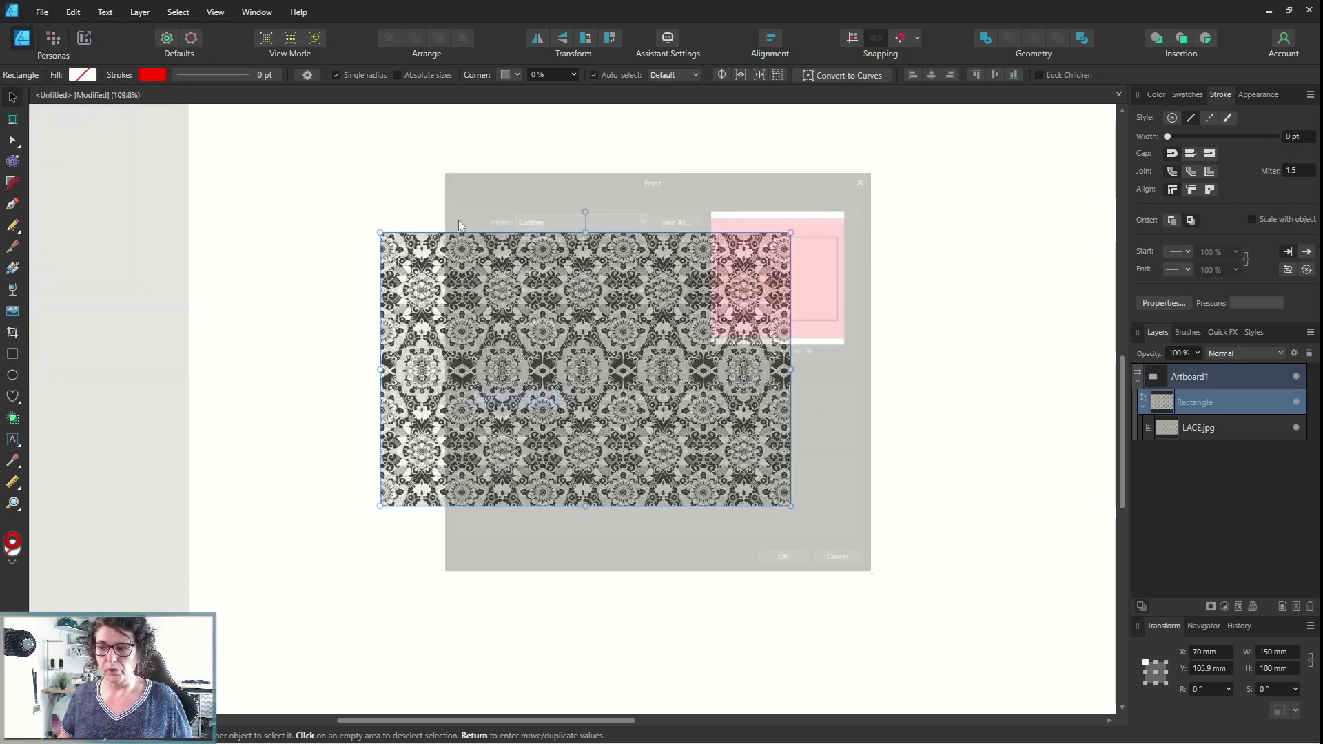
click(684, 235)
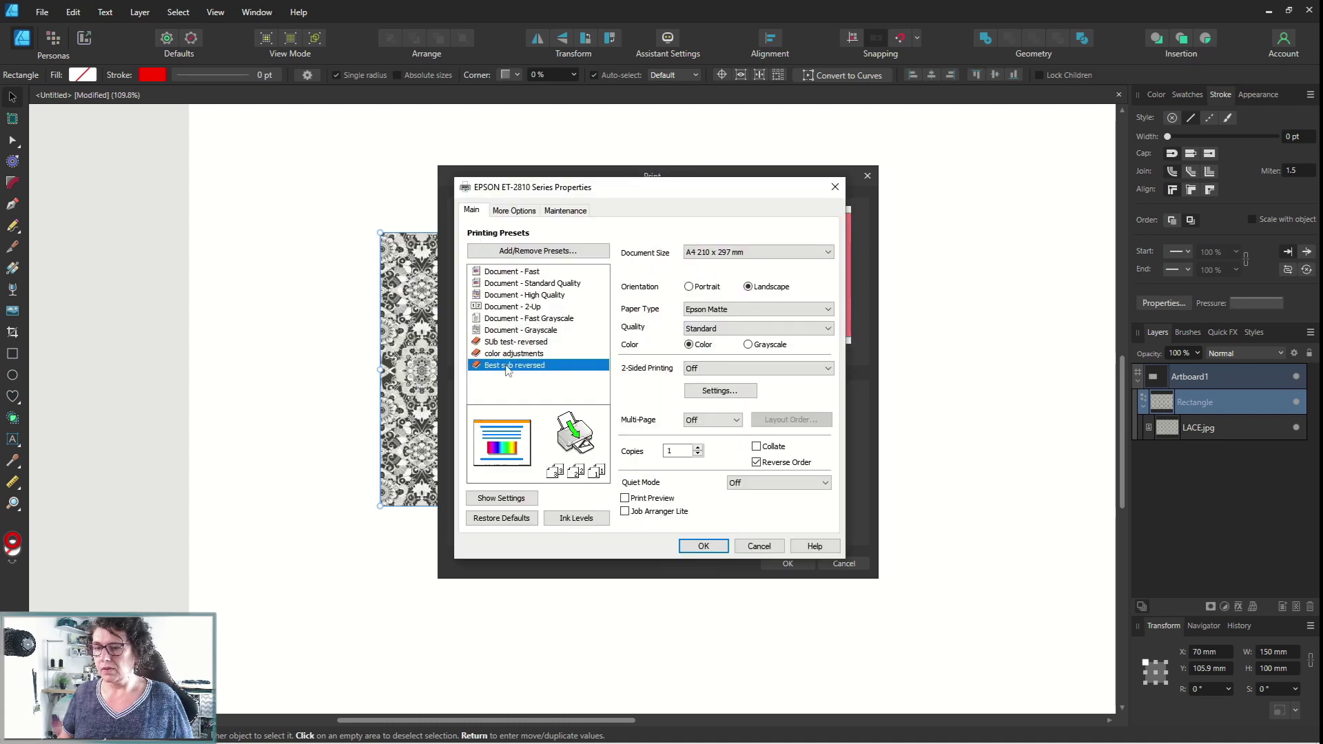
click(688, 546)
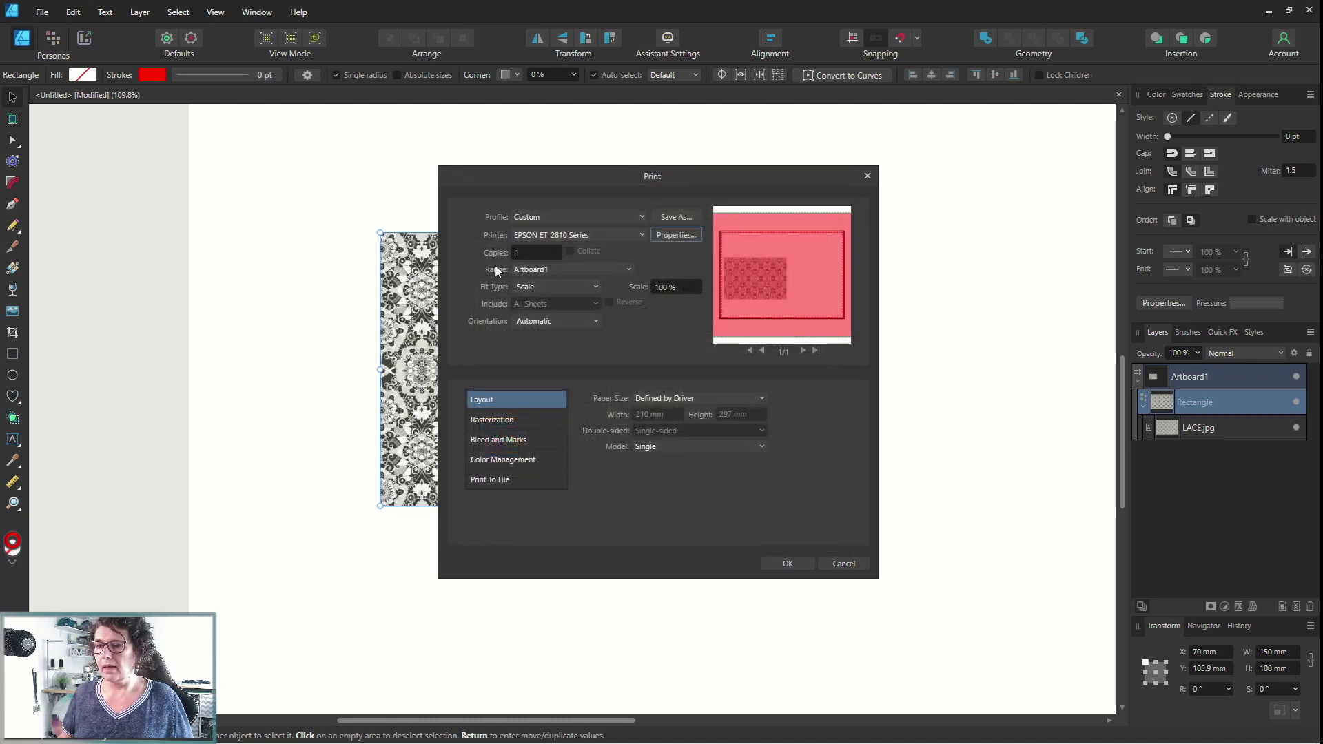
click(544, 269)
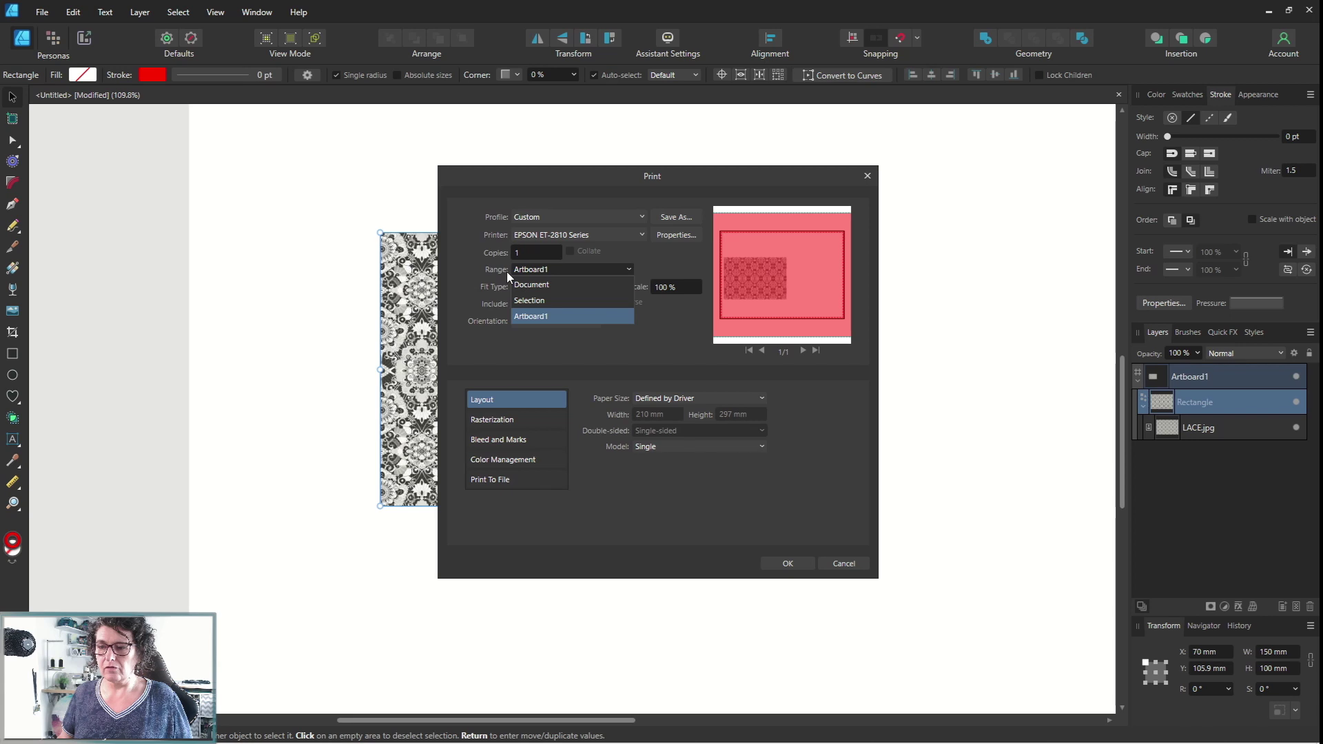
click(524, 300)
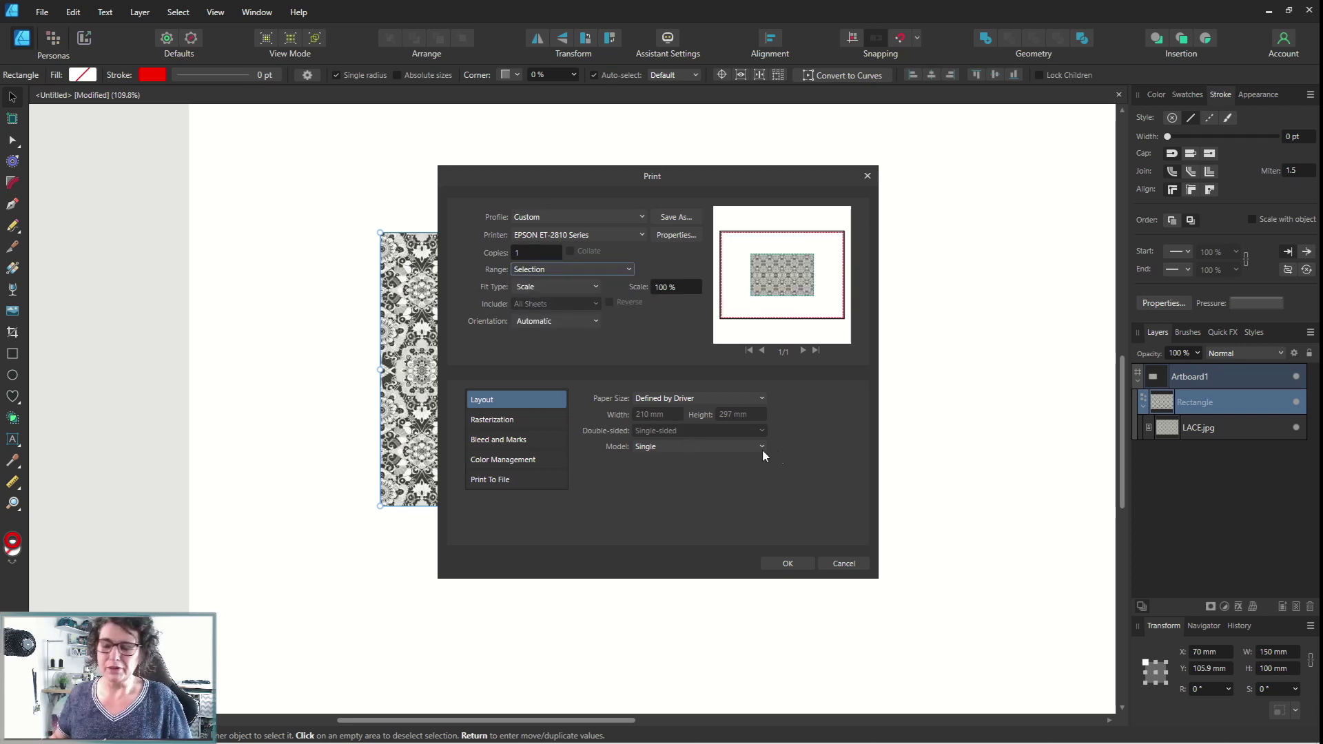
click(842, 562)
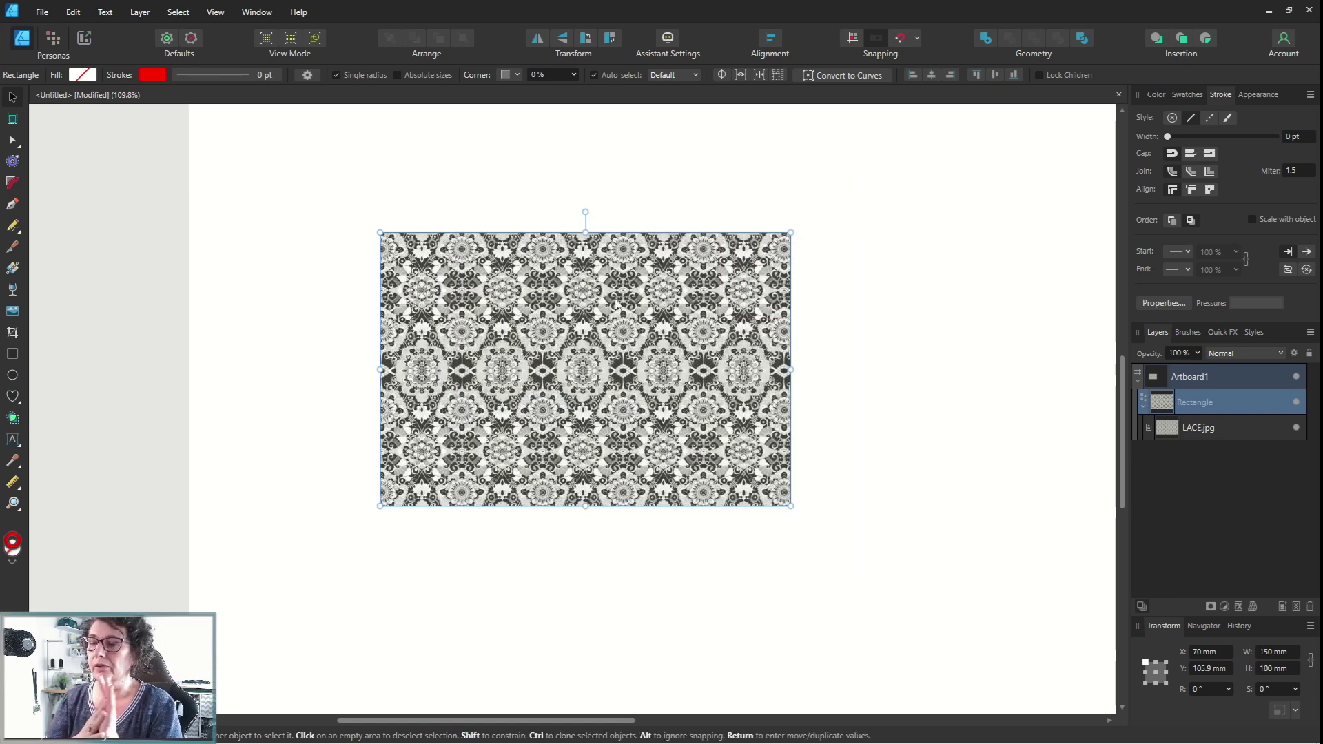
- Undo the Paste Inside and move the LACE.jpg layer below the Rectangle
key(ctrl+z)
key(ctrl+z)
key(ctrl+z)
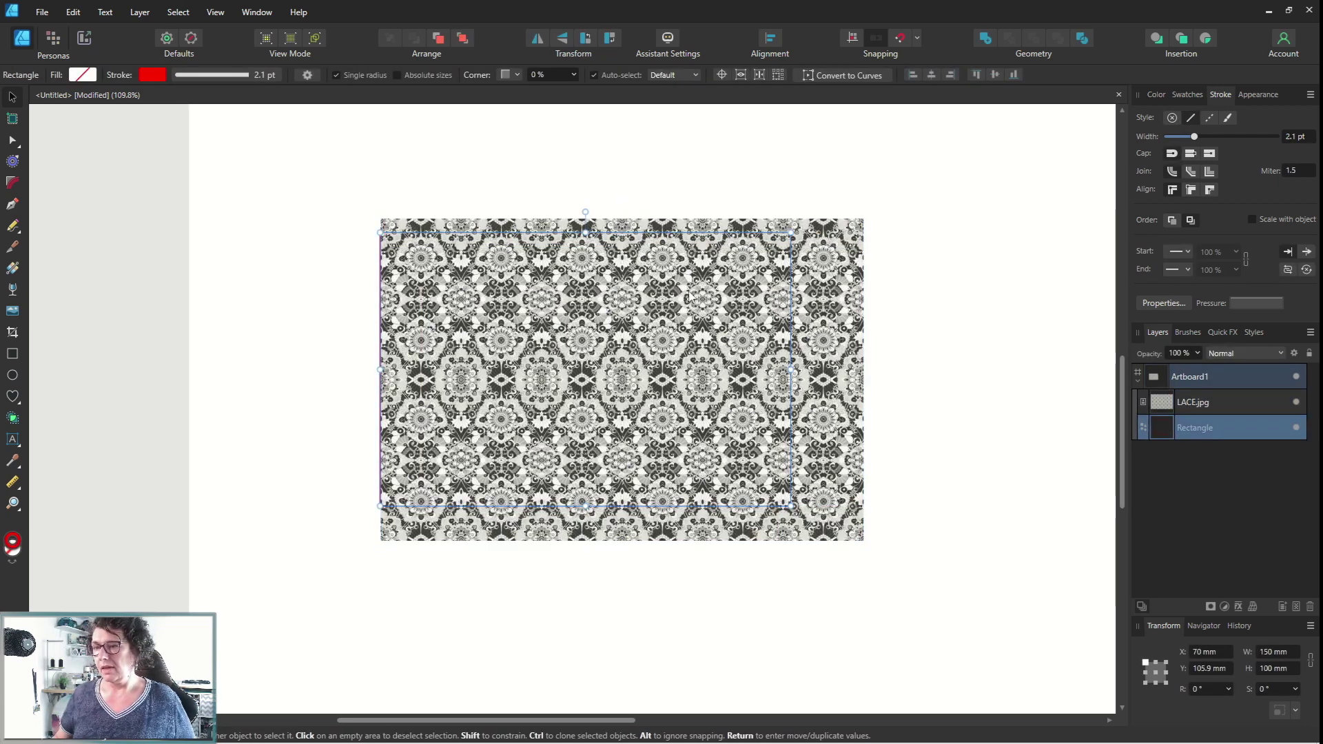
click(1158, 95)
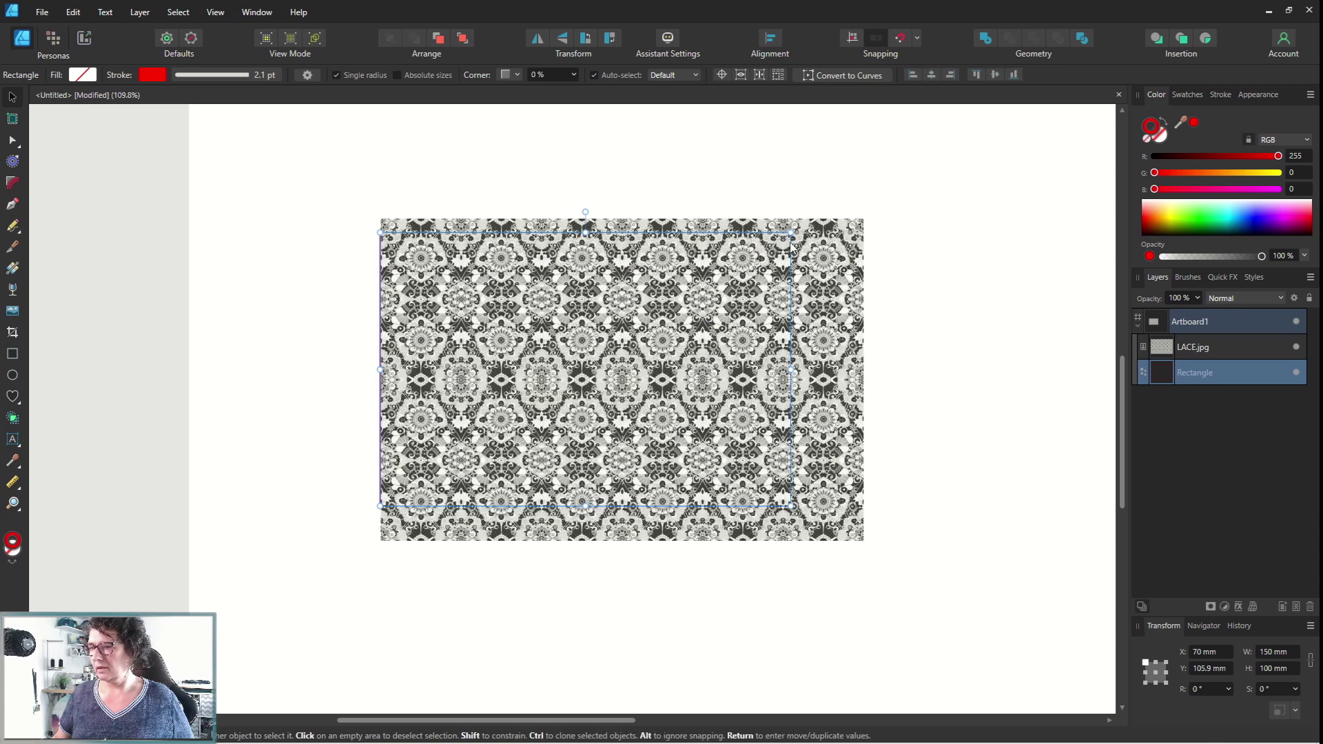
click(1199, 352)
drag(1200, 352, 1160, 383)
- Place the lace image to the right of the empty rectangle and show the whole artboard
drag(840, 329, 1040, 324)
key(ctrl+])
scroll(899, 332, down, 3)
drag(895, 336, 1053, 362)
click(860, 221)
scroll(859, 232, up, 2)
scroll(859, 232, down, 2)
drag(875, 233, 635, 238)
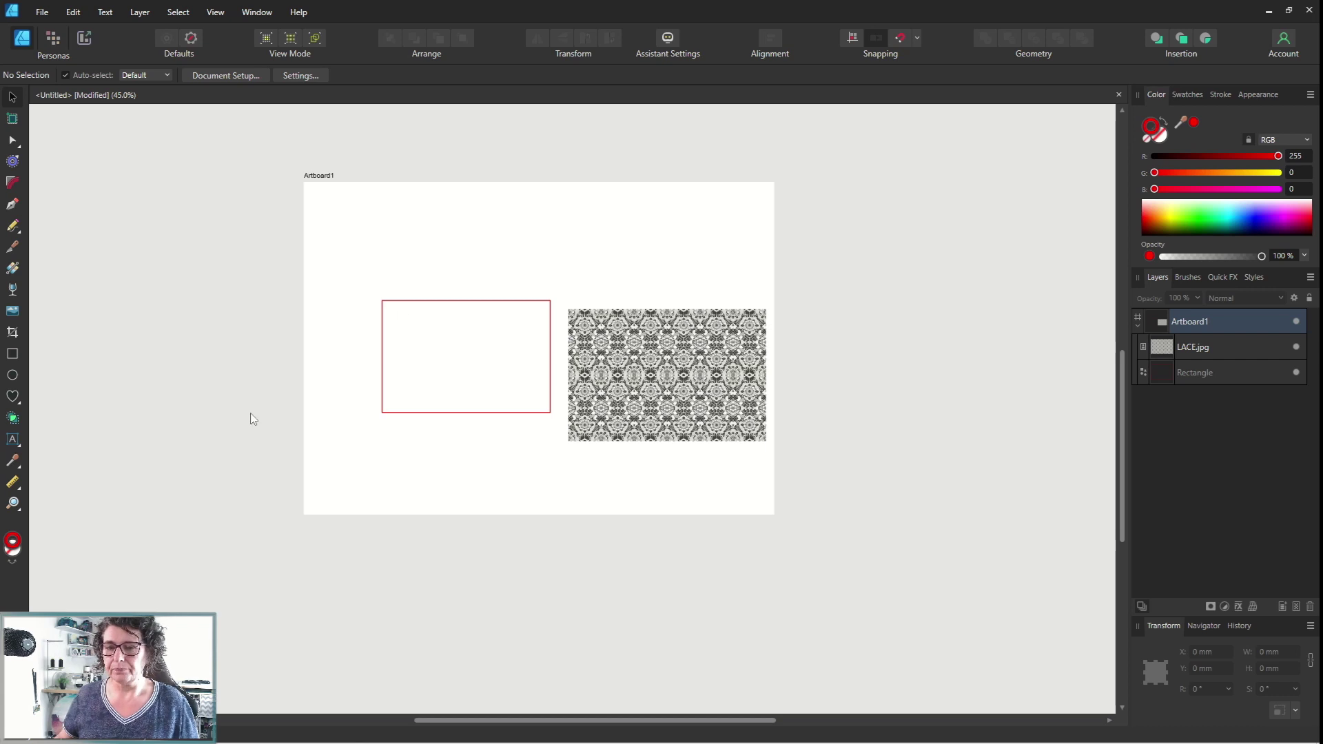
- Draw a circle at the artboard's upper left and a heart beside it
click(12, 376)
drag(368, 209, 445, 272)
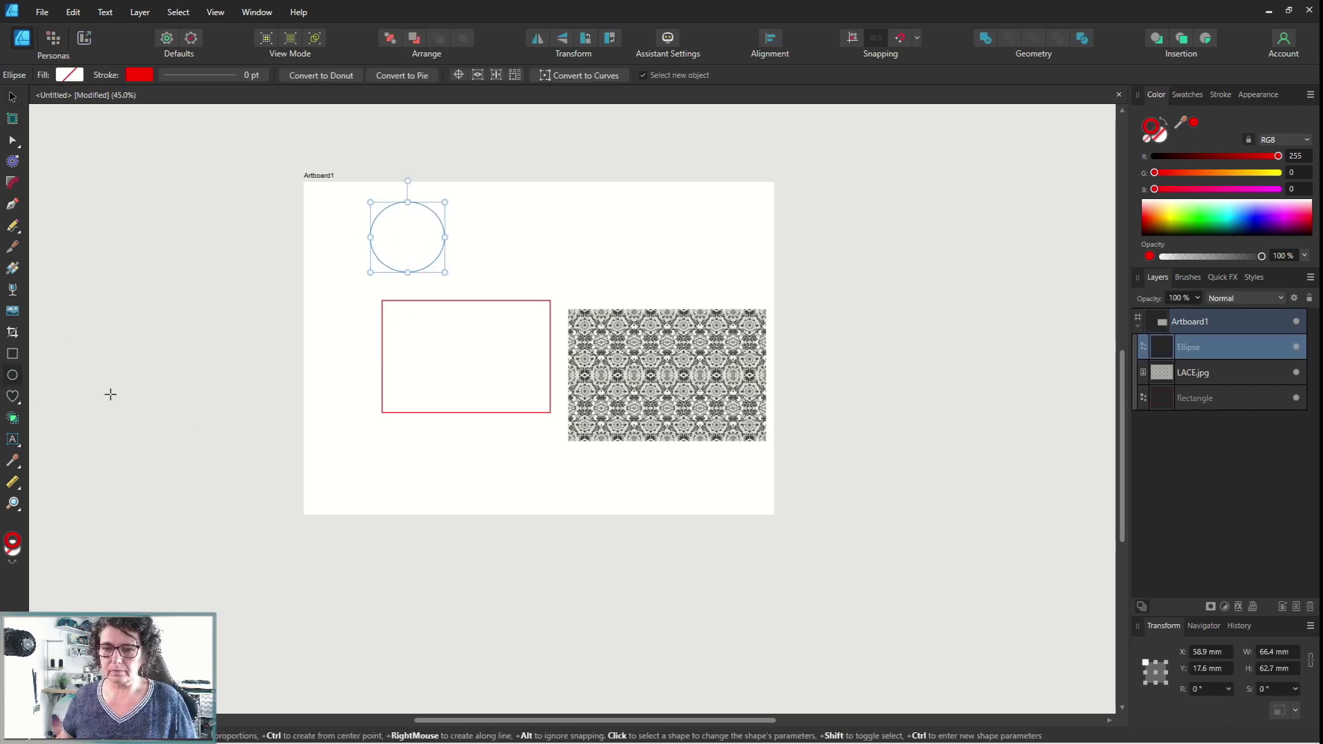
click(11, 399)
drag(506, 200, 606, 271)
drag(310, 159, 597, 276)
key(ctrl+z)
- Give both the circle and the heart a 2.9 pt outline
key(v)
drag(320, 150, 674, 301)
click(1220, 96)
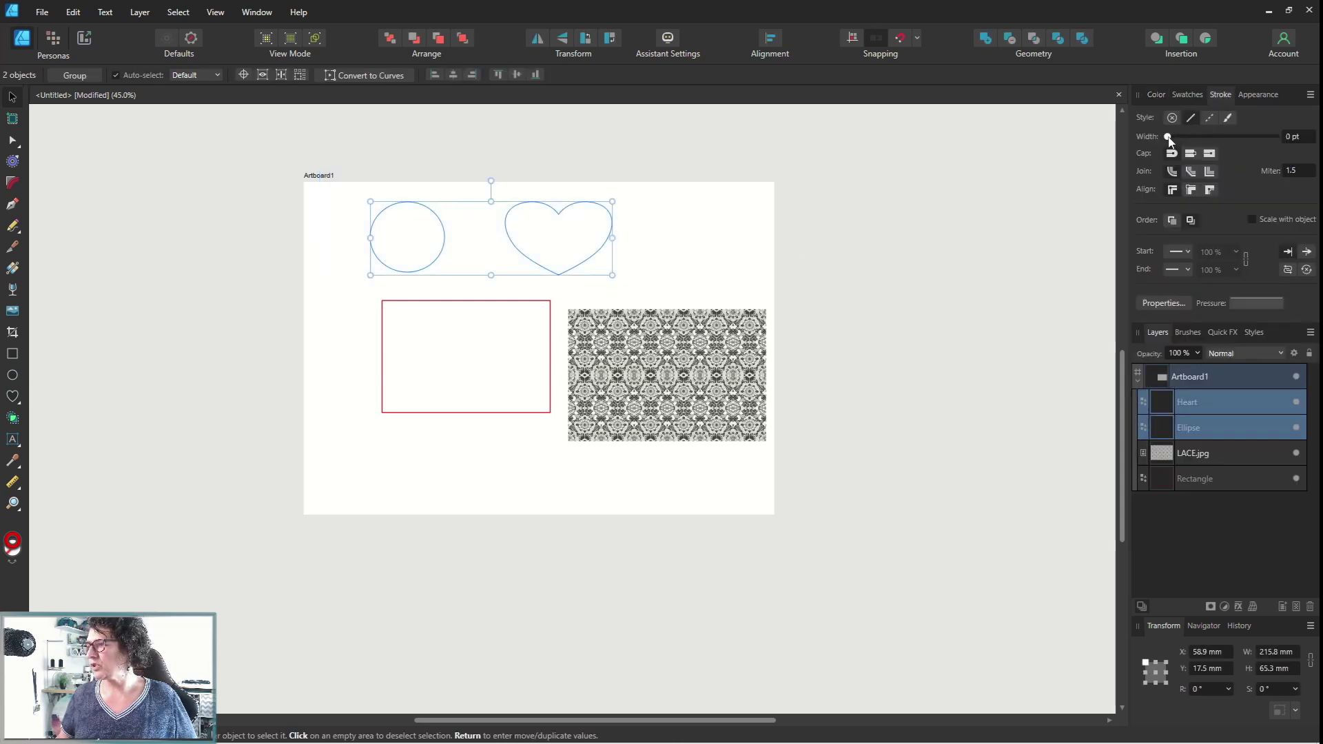
drag(1168, 138, 1196, 141)
- Enlarge the circle and bring the heart beside it
click(441, 262)
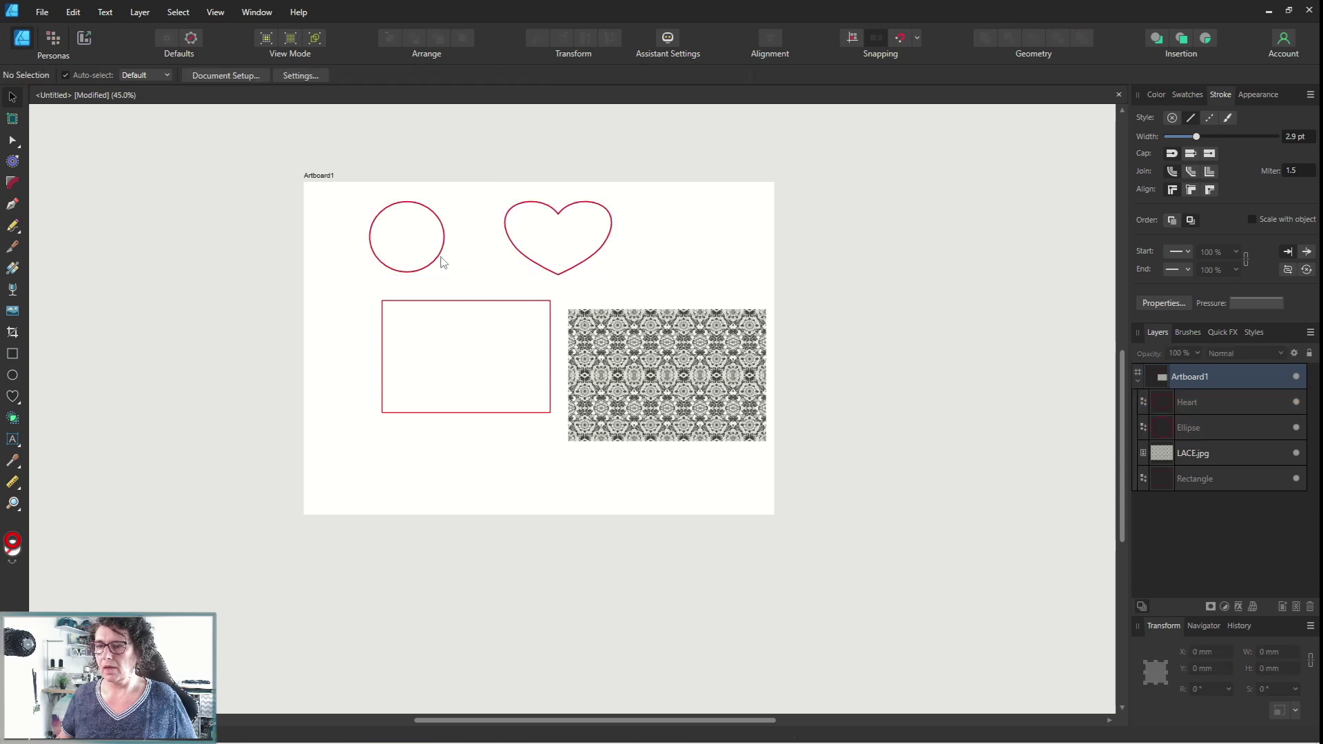
drag(445, 271, 486, 293)
click(551, 272)
click(372, 238)
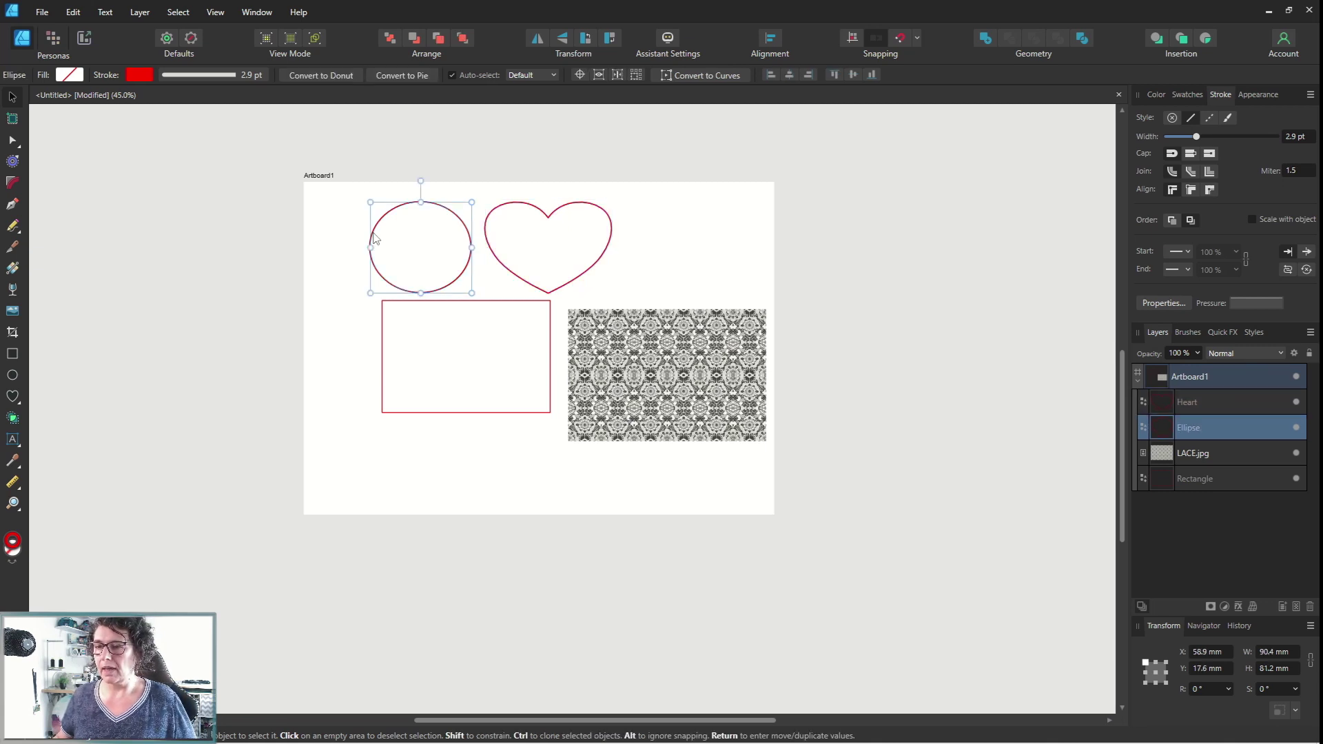
drag(373, 238, 370, 235)
drag(494, 267, 484, 267)
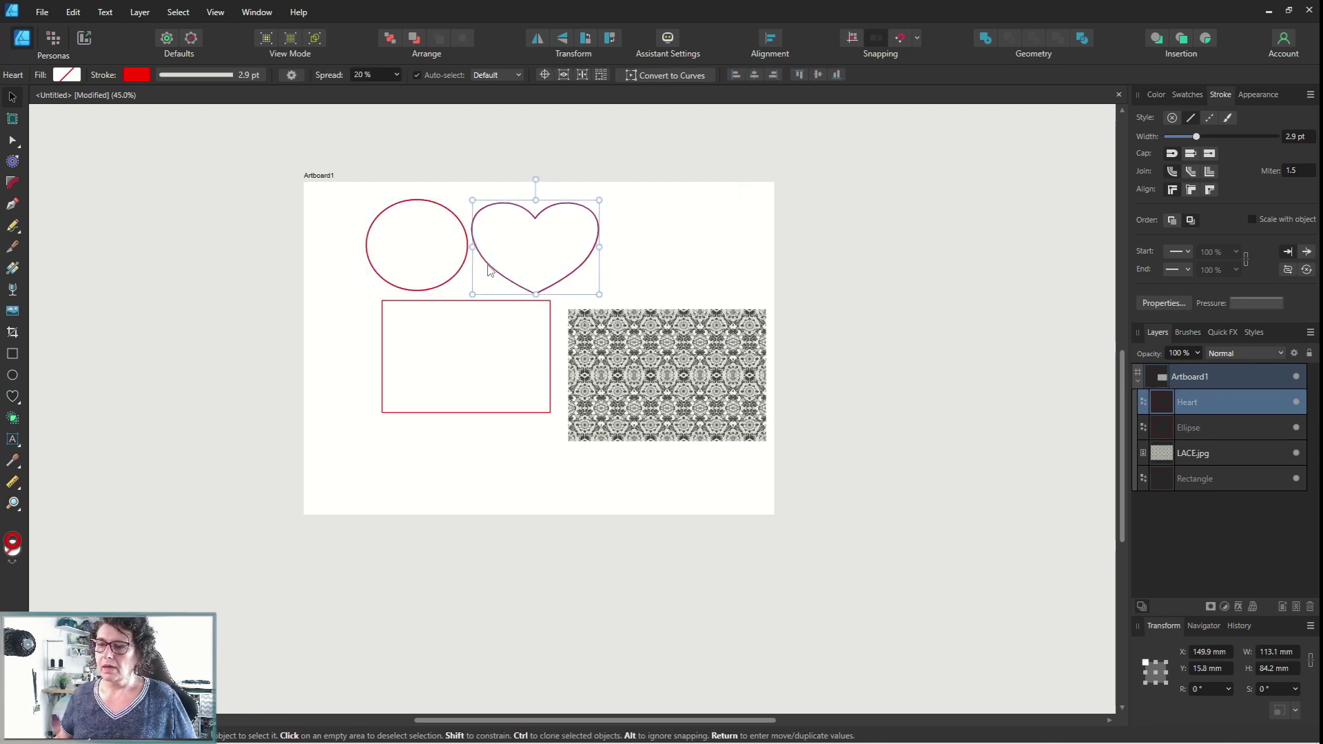
- Lower the lace image to 233.6, 140.1 mm beside the rectangle
click(700, 397)
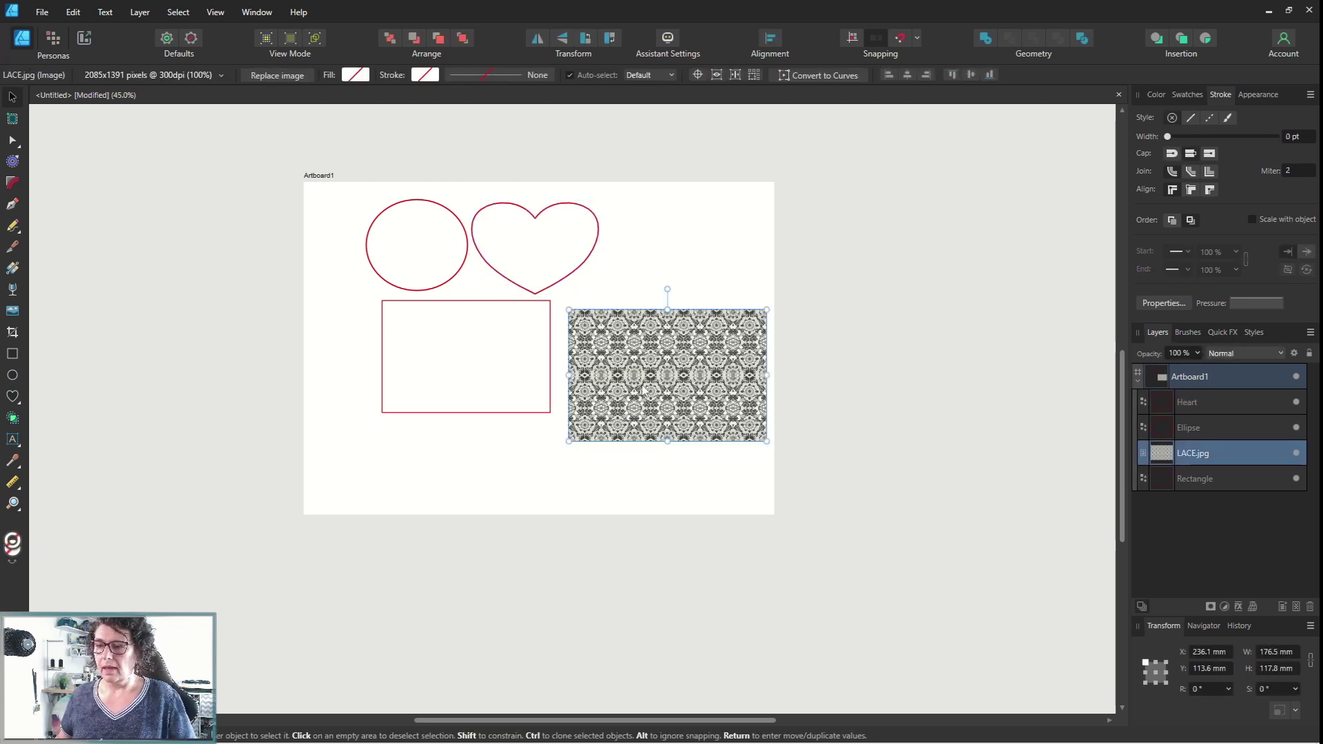
drag(651, 396, 645, 402)
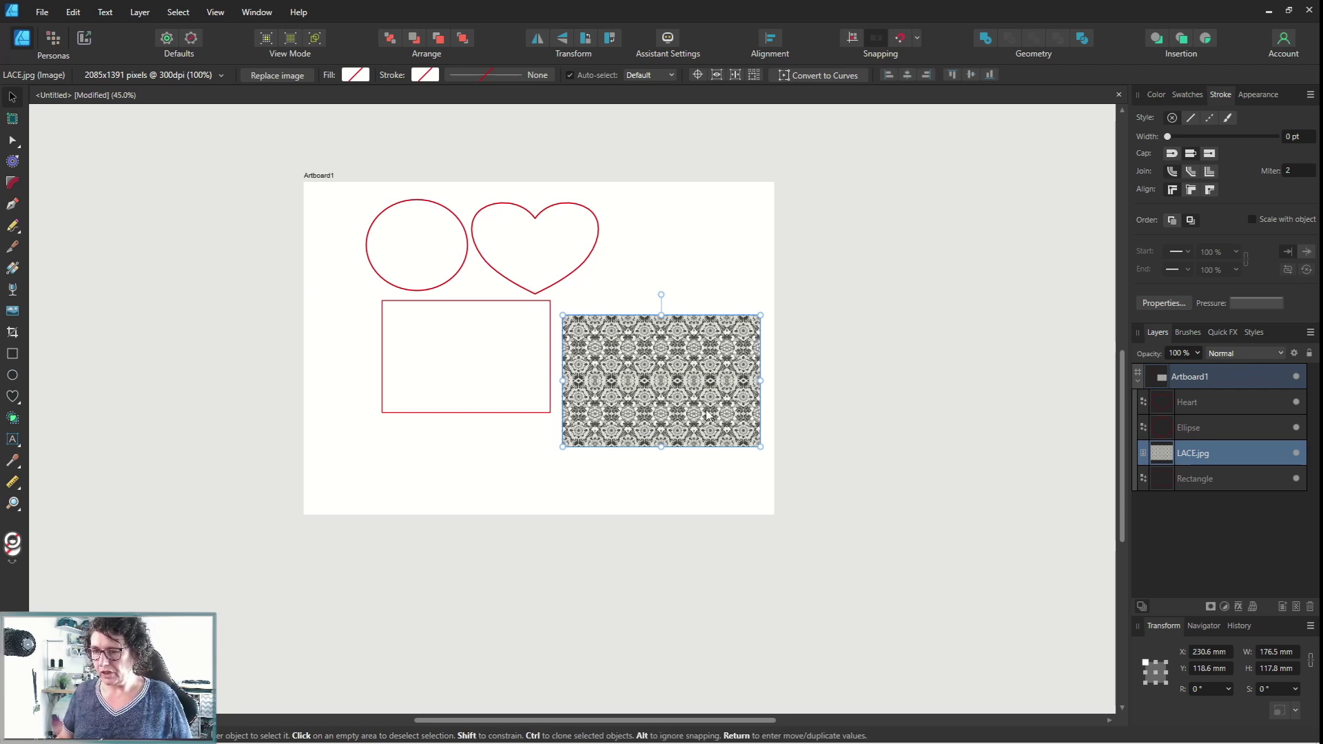
drag(683, 382, 682, 405)
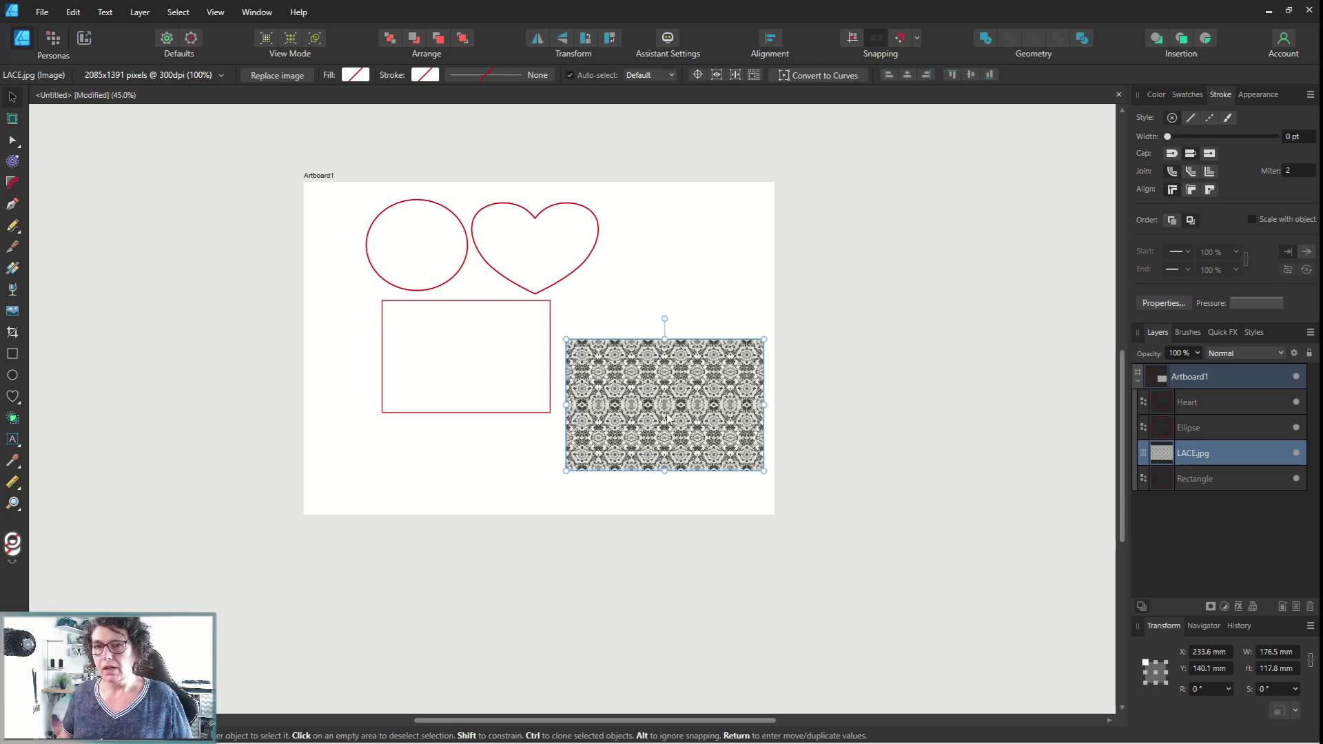
- Copy and paste the lace image with Edit menu commands, moving the copy up and right
click(73, 11)
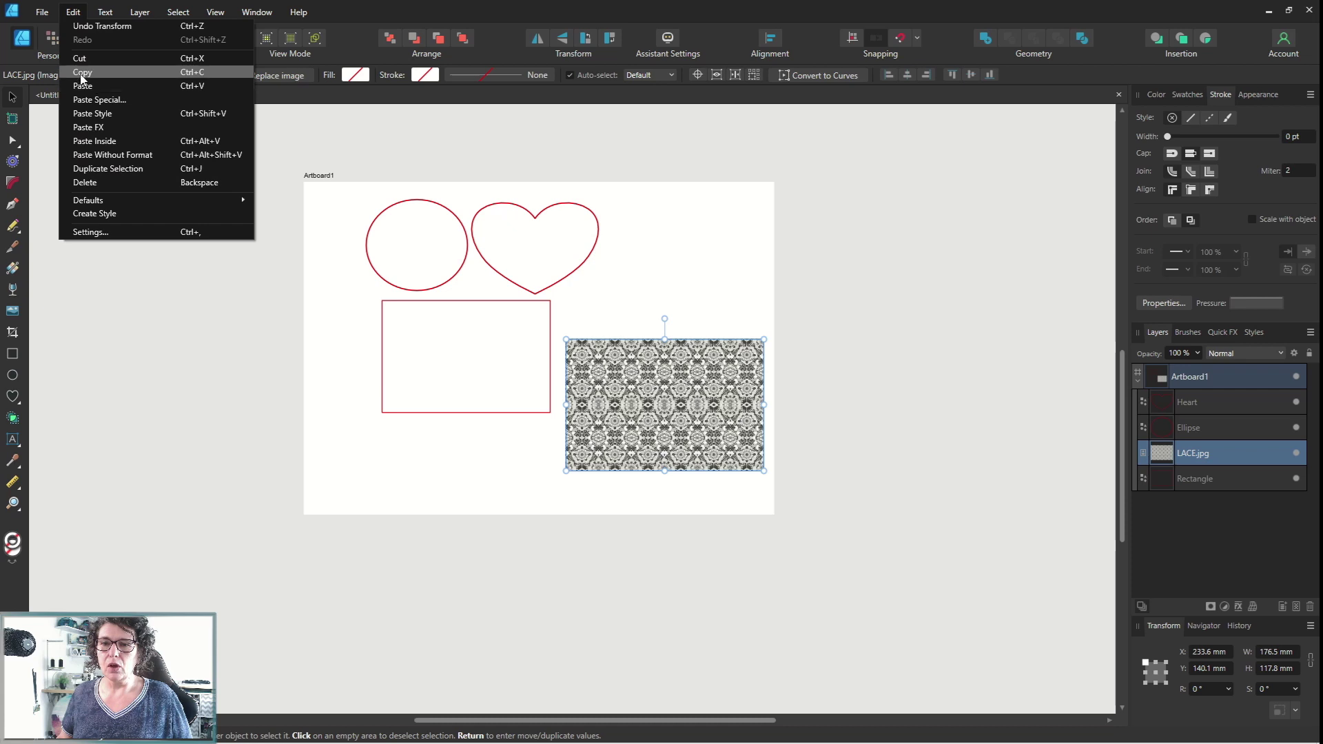
click(82, 72)
click(73, 14)
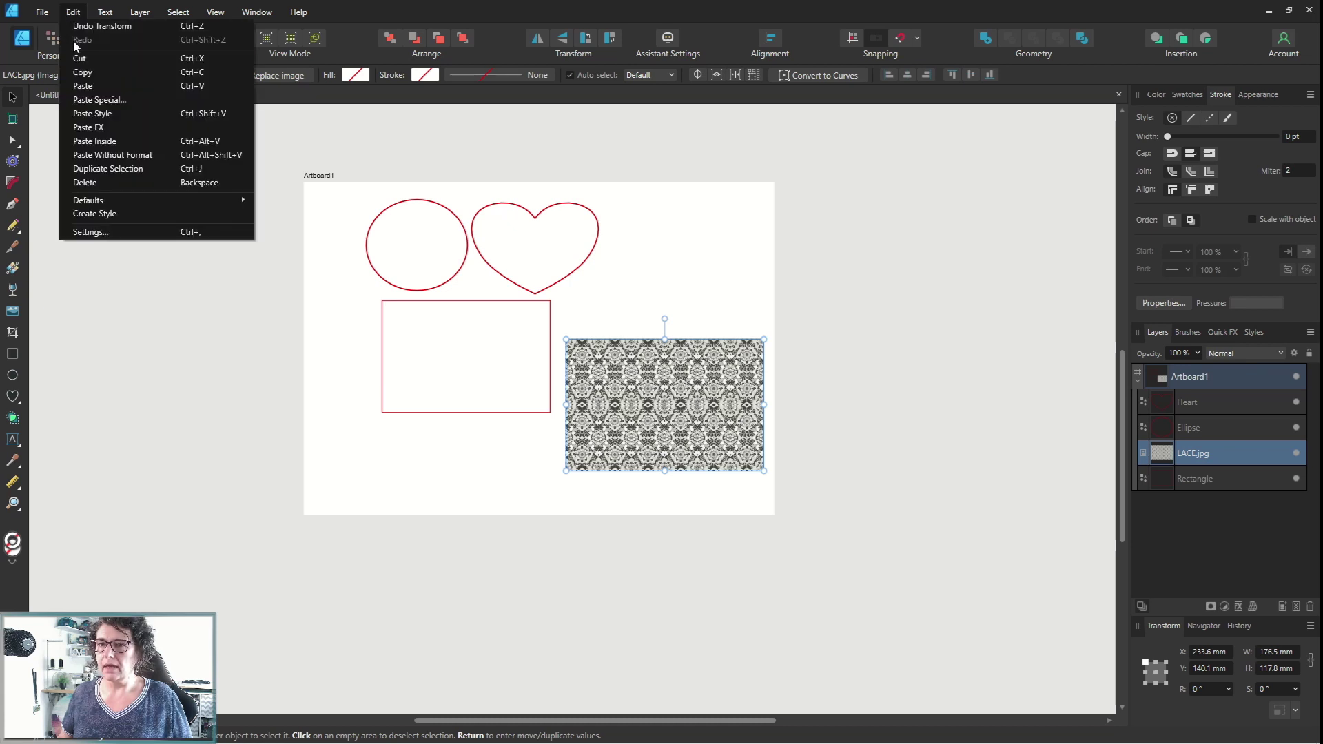
click(83, 86)
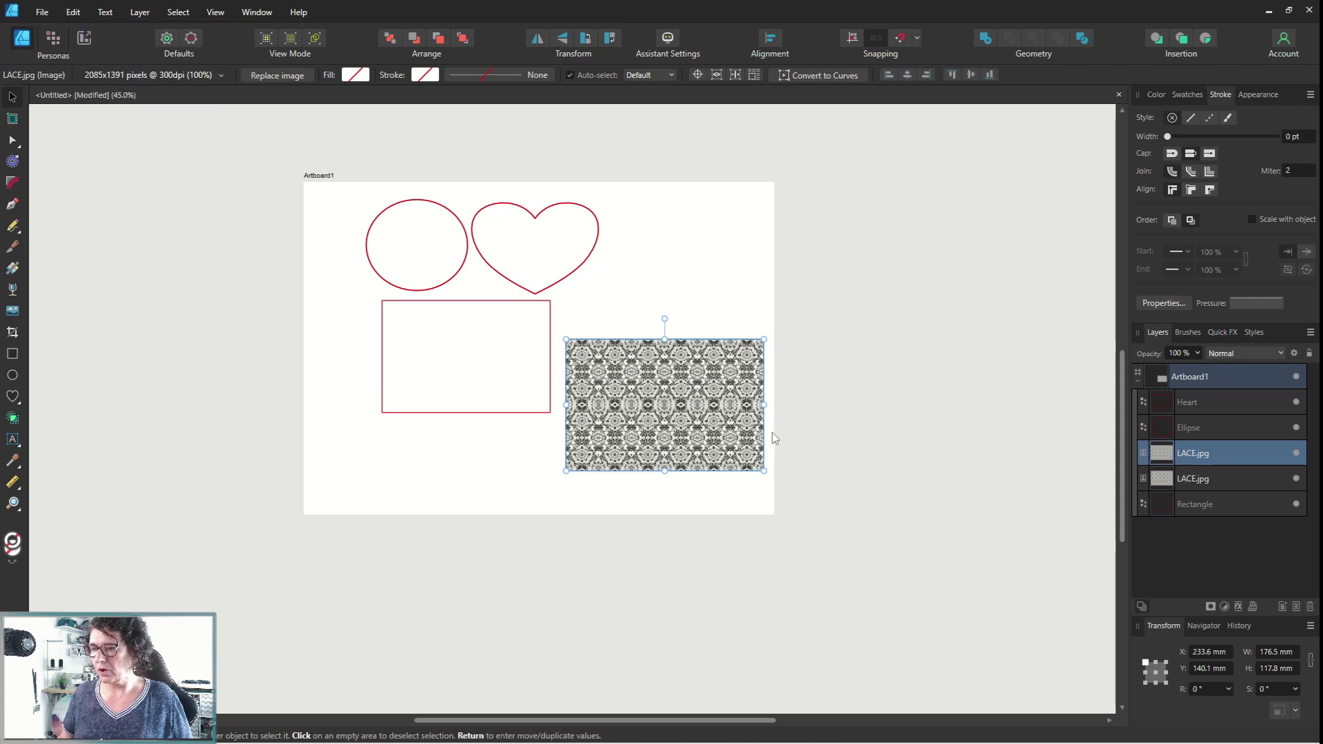
drag(722, 420, 995, 264)
- Copy and paste a third lace image with the context menu, placing it left of the artboard
click(632, 446)
right_click(632, 446)
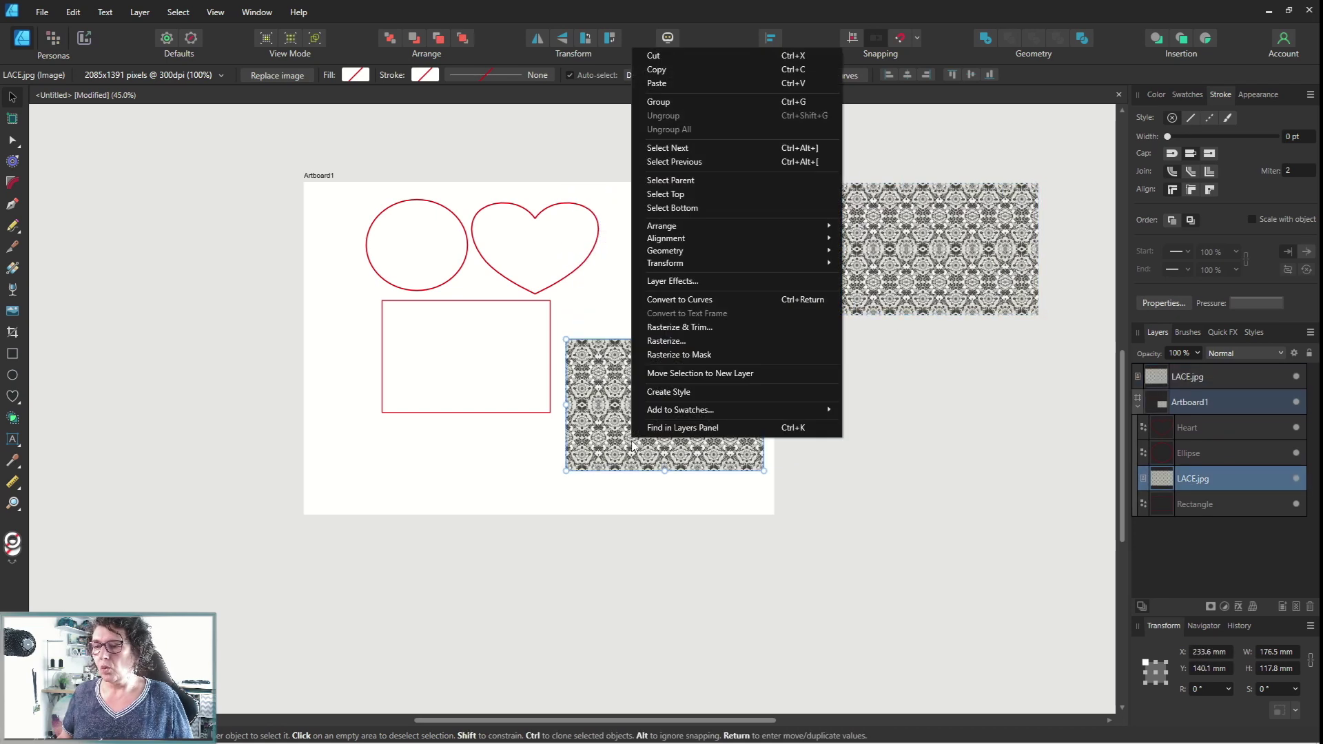
click(652, 72)
right_click(668, 273)
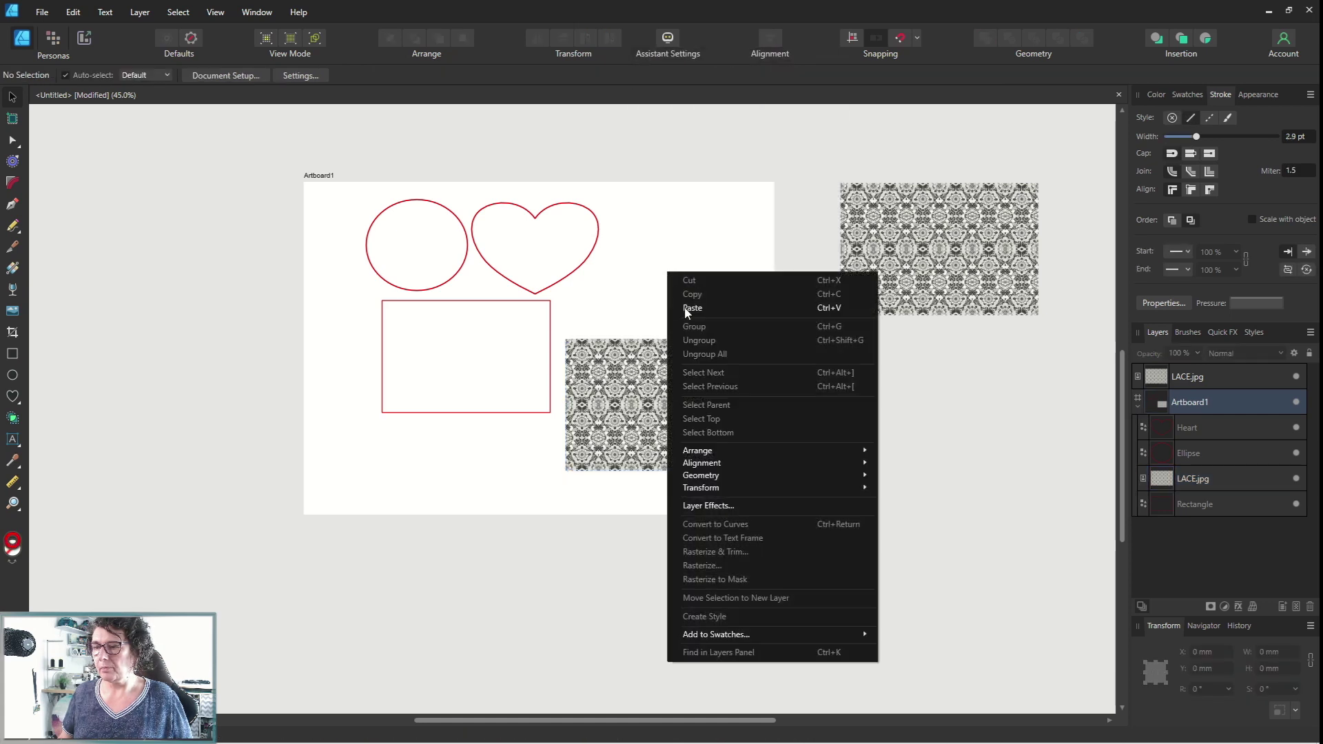
click(692, 308)
drag(656, 415, 156, 337)
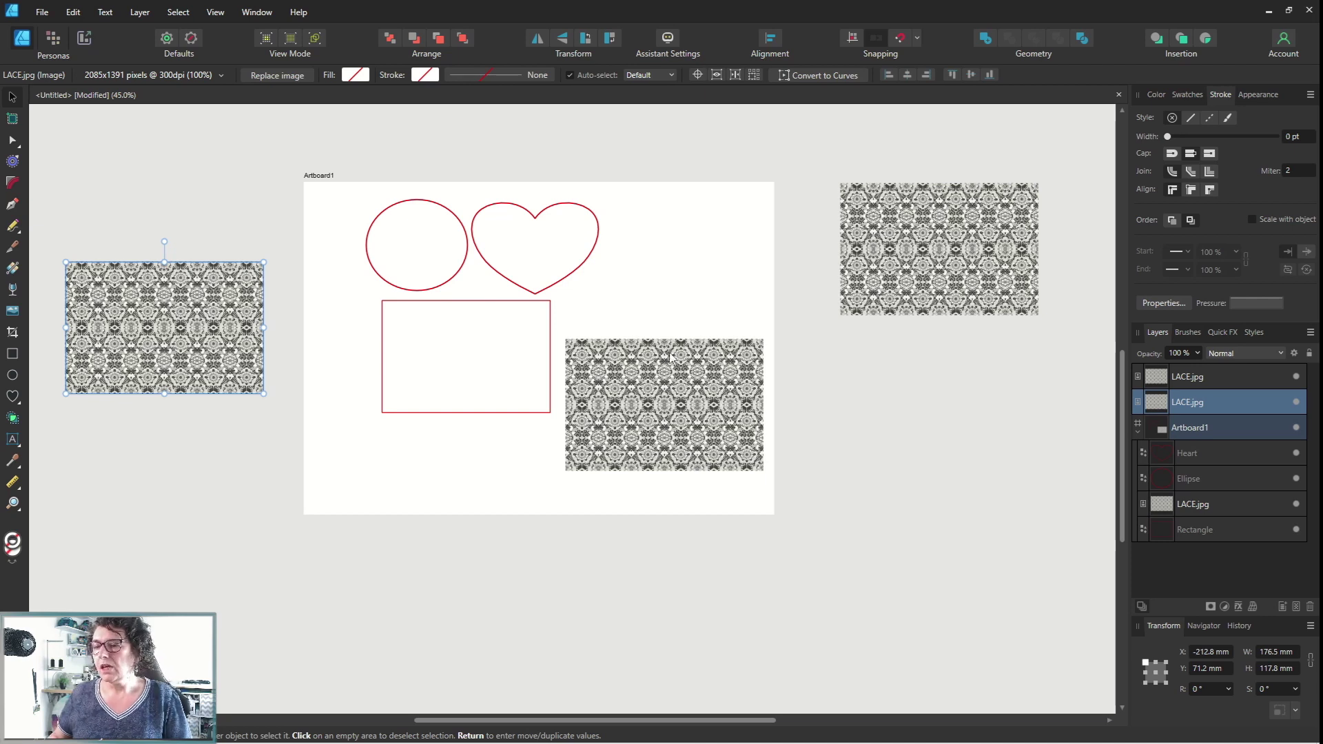
- Lay the lace copies over the rectangle, over the circle and beside the heart
click(684, 413)
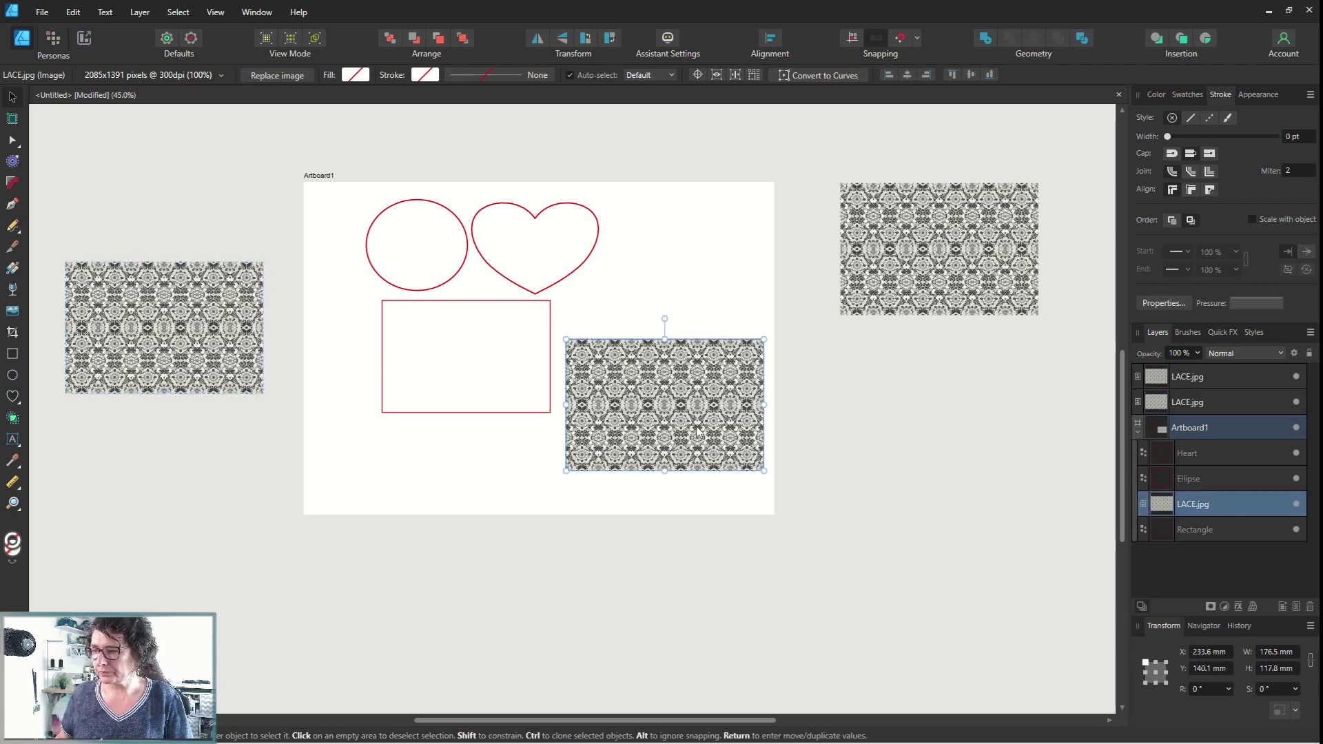
drag(697, 431, 496, 390)
drag(229, 354, 437, 254)
drag(990, 260, 760, 276)
- Centre the top-left lace image on the circle, horizontally and vertically
click(563, 287)
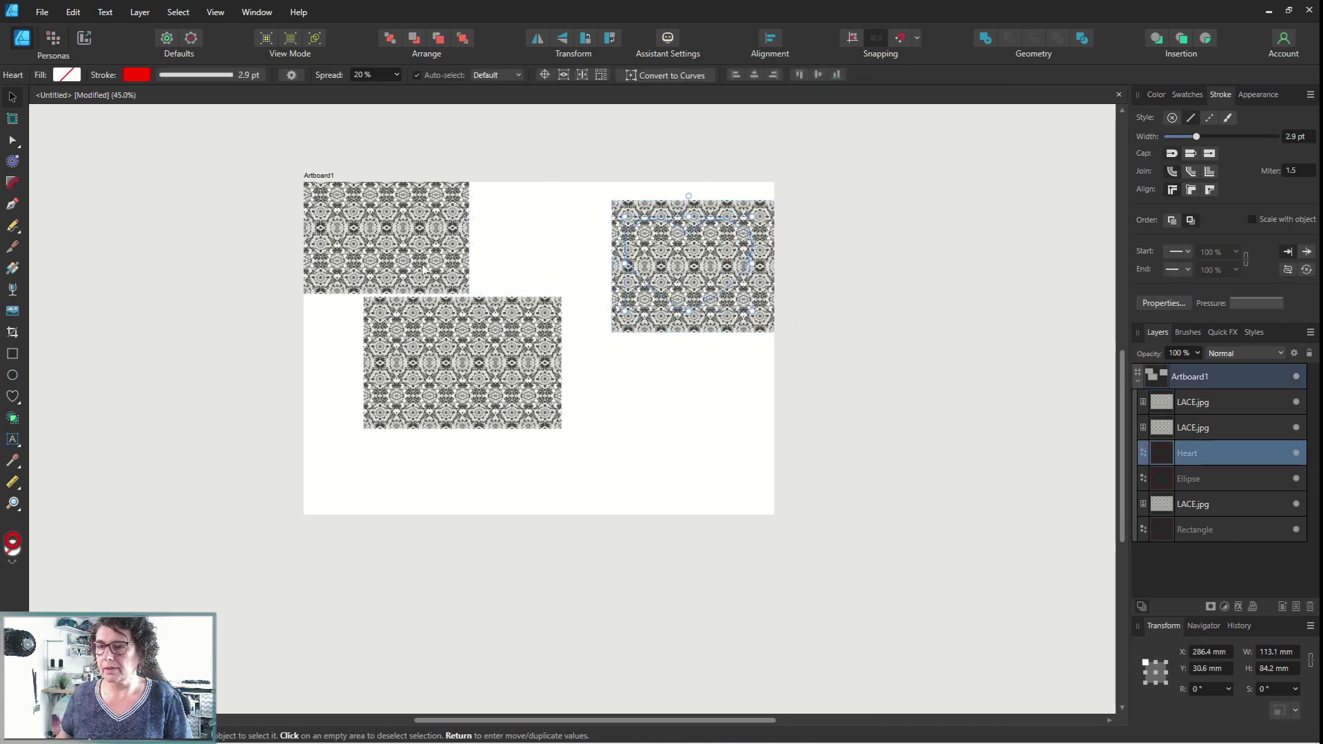
click(396, 244)
click(205, 128)
drag(178, 133, 498, 306)
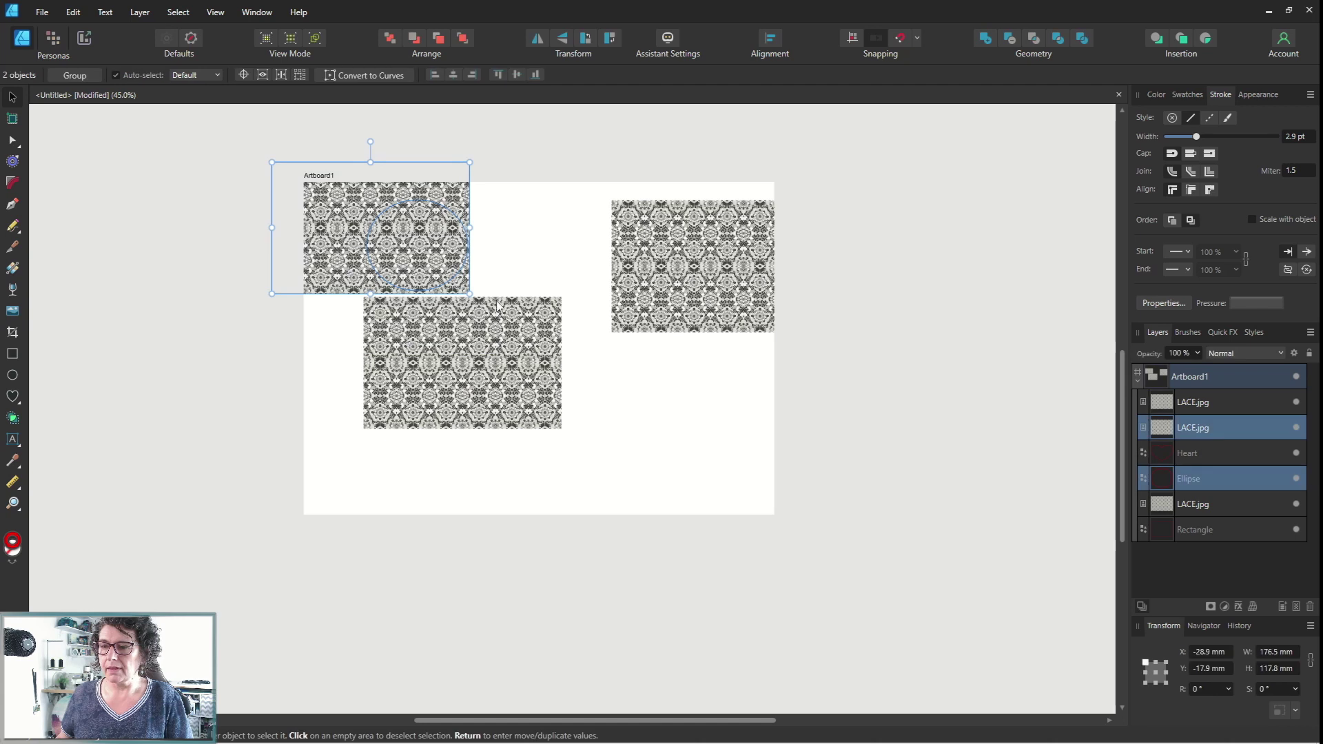
click(770, 39)
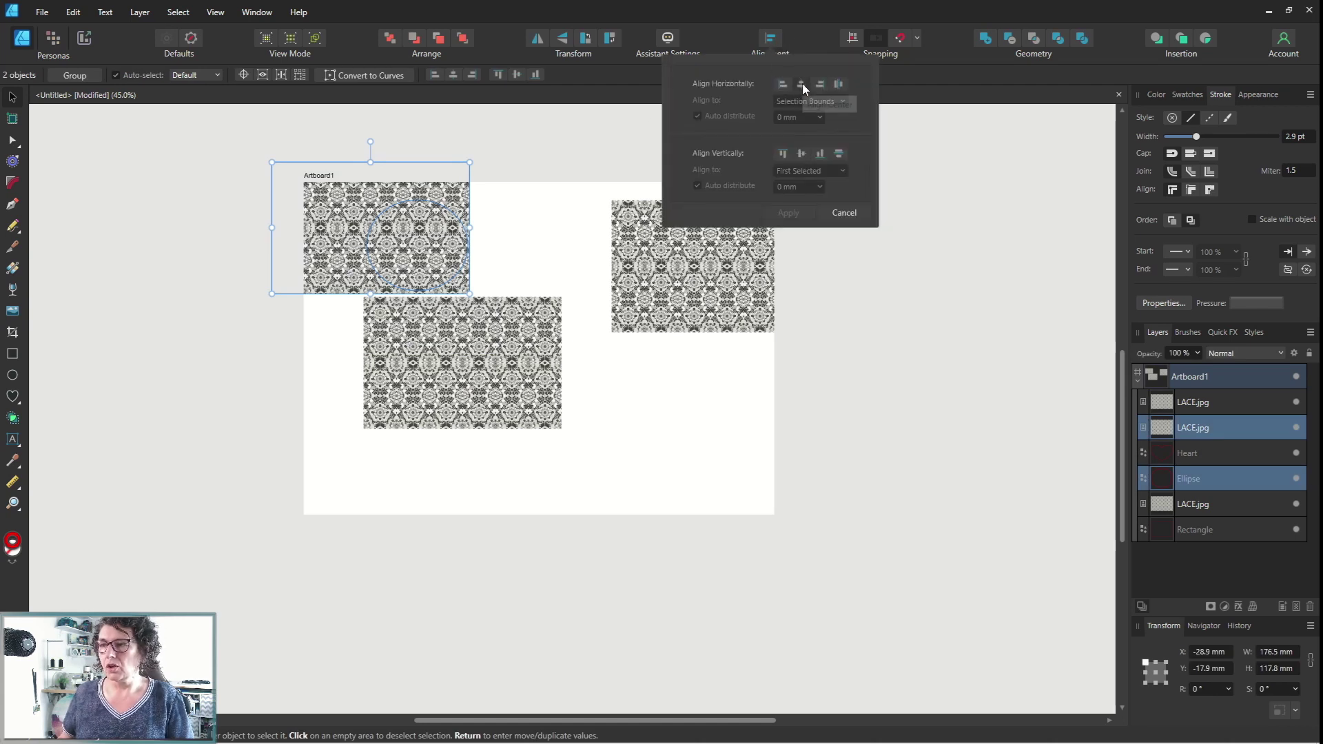
click(802, 86)
click(801, 154)
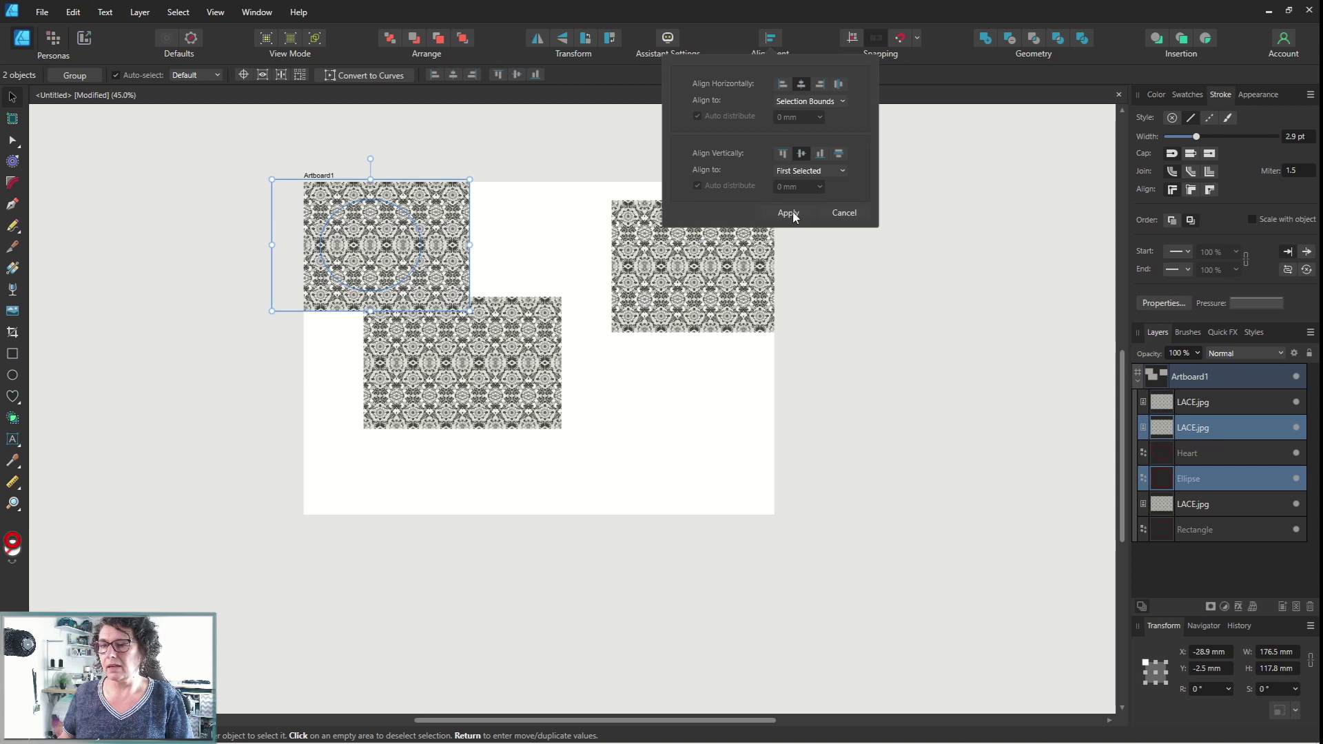
click(792, 212)
- Centre the right lace image on the heart, horizontally and vertically
drag(882, 419, 576, 156)
click(771, 38)
click(802, 84)
click(802, 154)
click(794, 212)
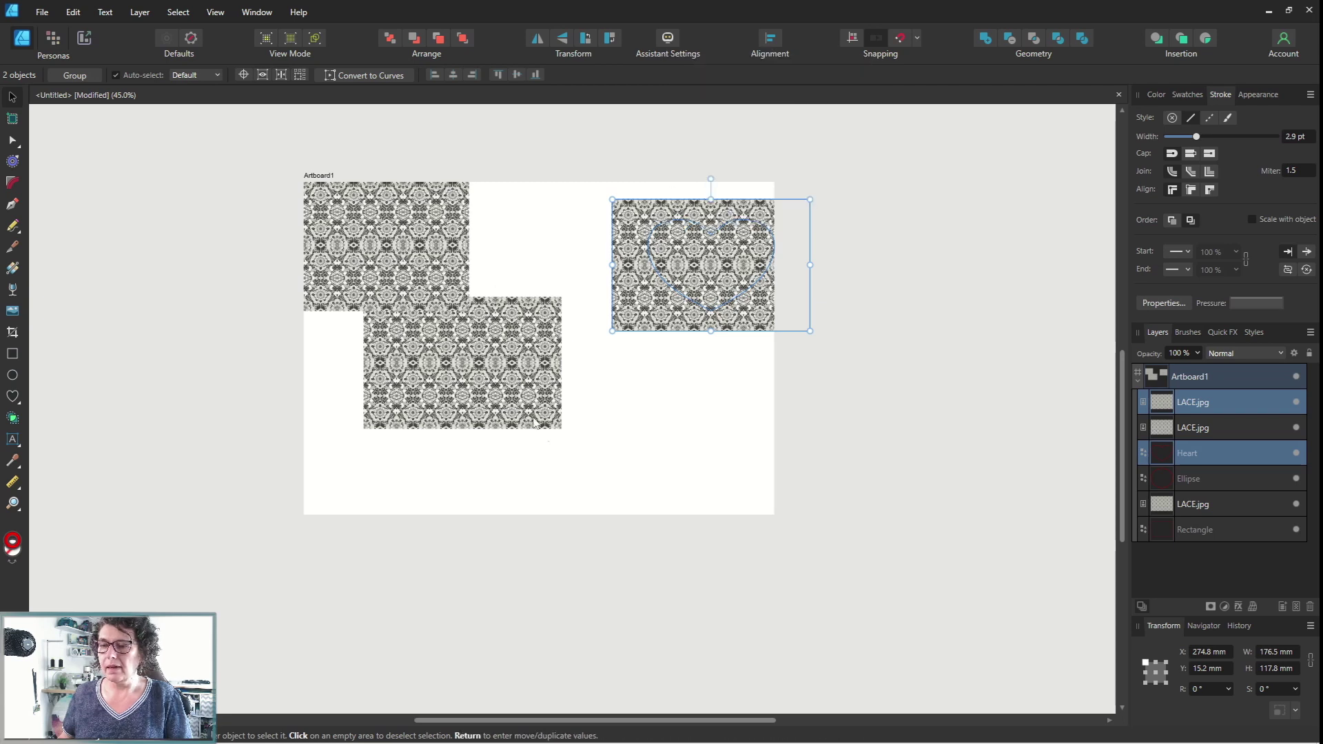
- Centre the lower lace image vertically on the rectangle and move the pair down-left
drag(612, 487, 327, 276)
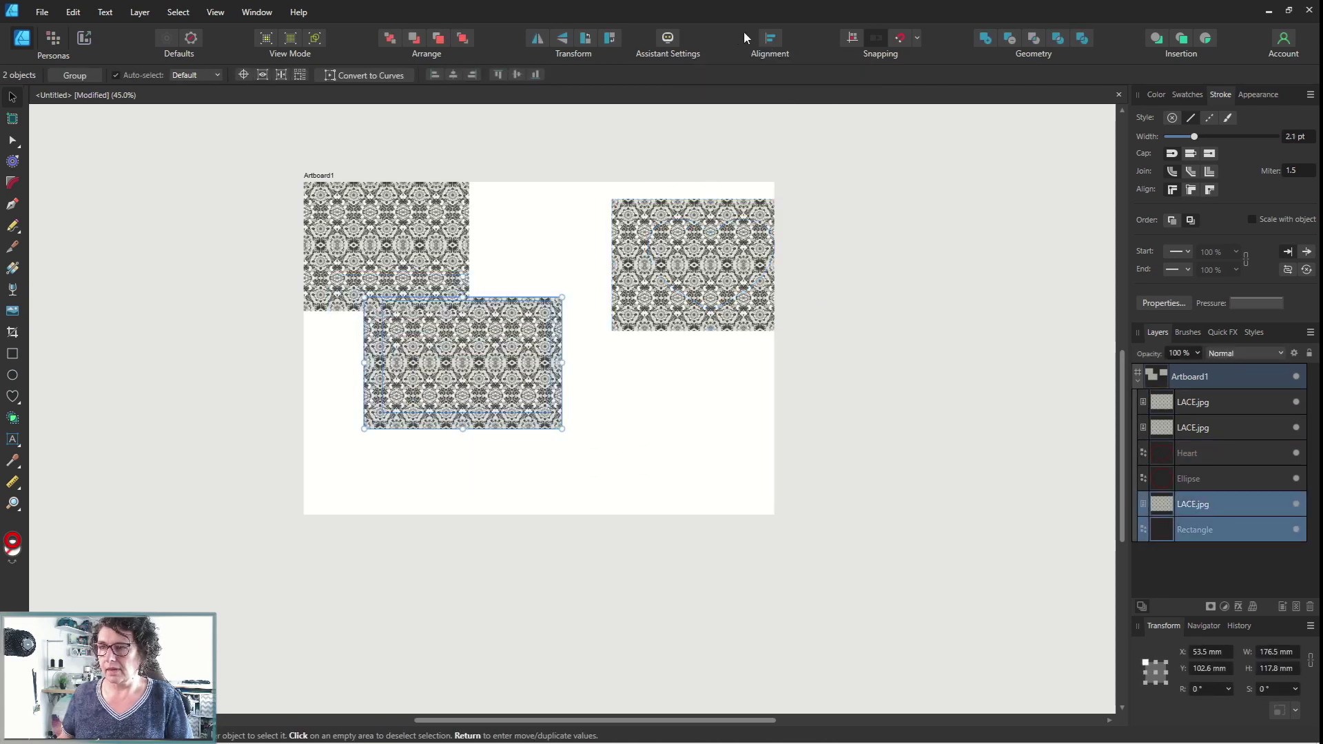
click(770, 42)
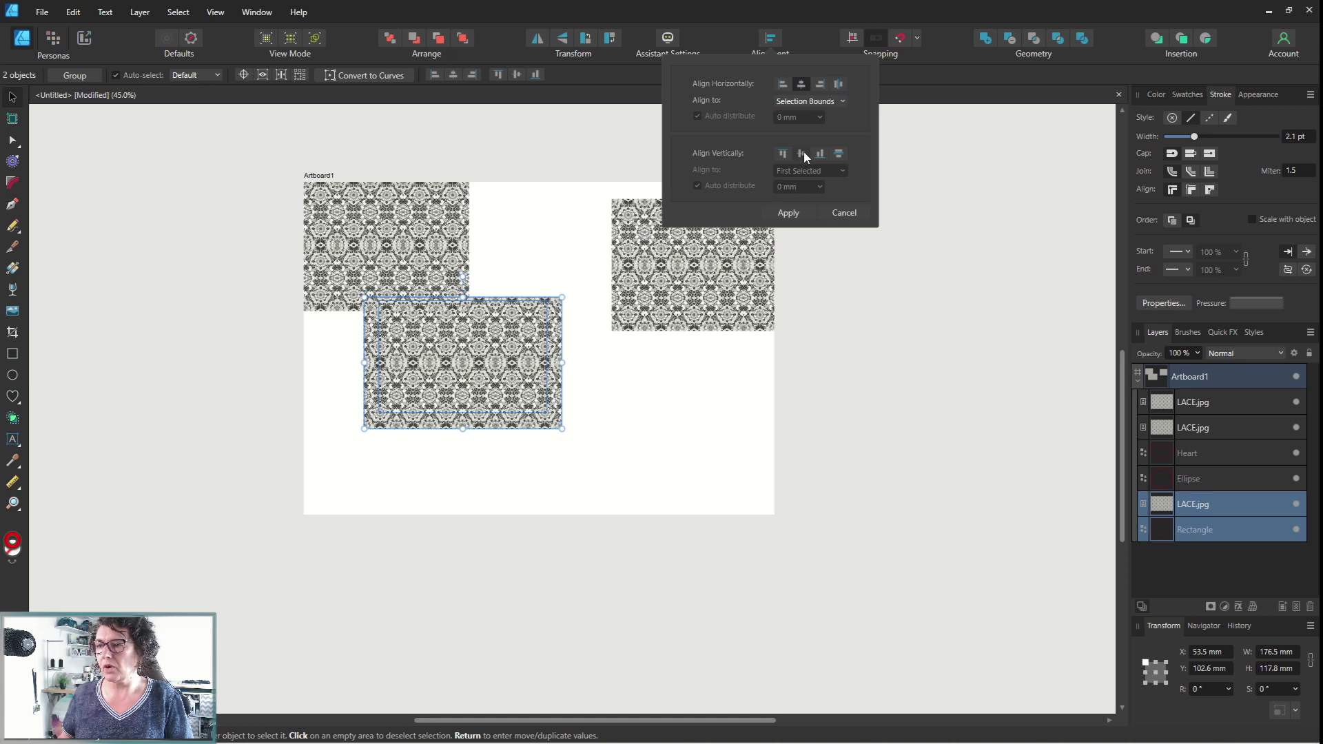
click(802, 153)
click(790, 213)
drag(560, 388, 539, 429)
- Reposition the lace-and-heart, lace-and-circle and lace-and-rectangle pairs across the artboard
drag(551, 162, 871, 359)
drag(710, 266, 655, 281)
drag(223, 147, 480, 353)
click(254, 172)
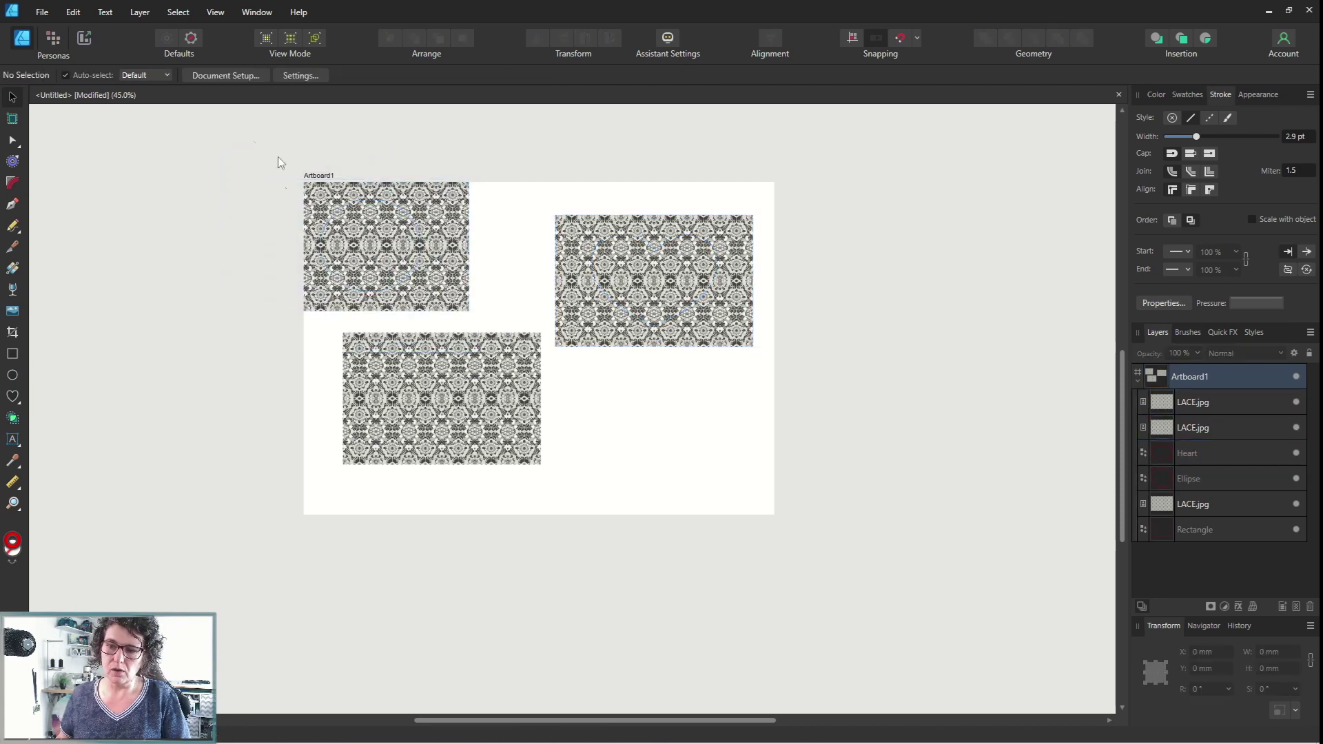
drag(218, 124, 488, 297)
drag(564, 482, 301, 325)
drag(414, 400, 397, 415)
drag(793, 395, 543, 151)
mouse_move(600, 221)
mouse_down()
mouse_move(583, 217)
mouse_move(584, 229)
mouse_up()
click(571, 186)
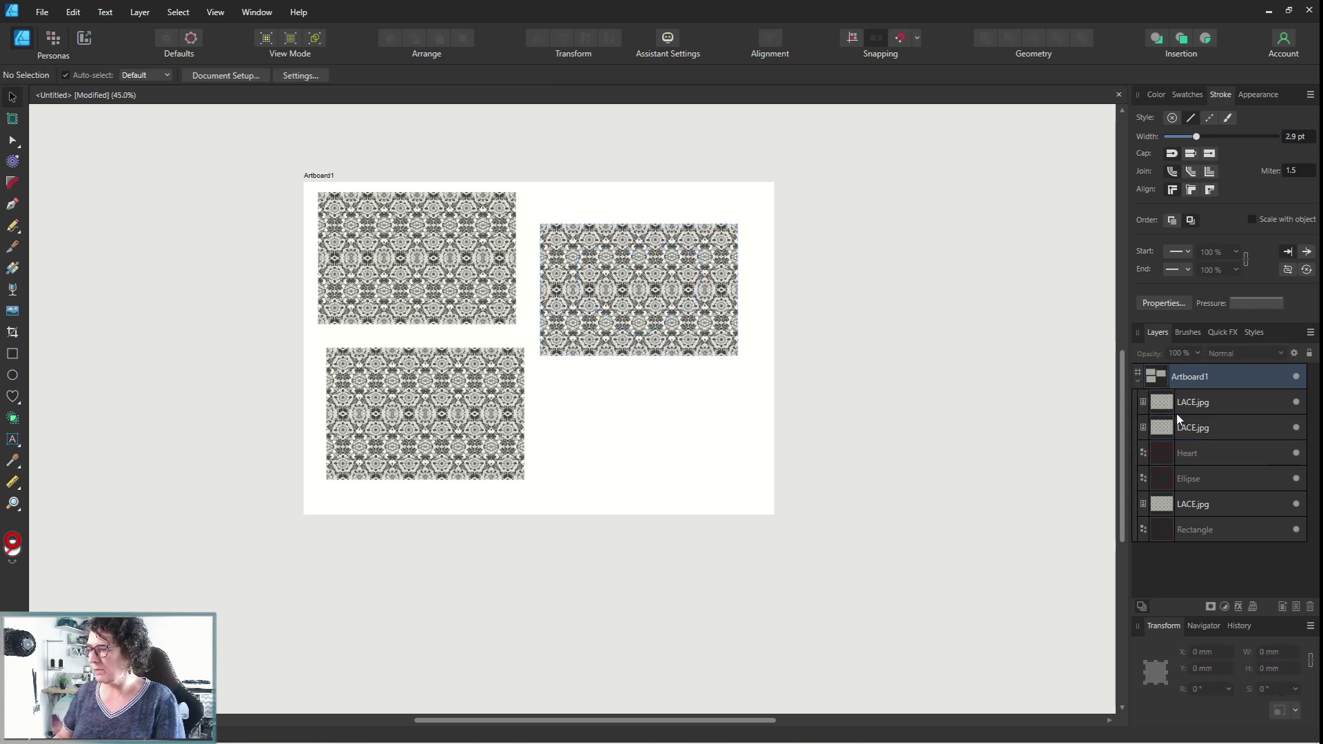
drag(1170, 463, 1162, 411)
- Nest the three LACE.jpg layers into the Heart, Ellipse and Rectangle layers as clipping children
click(636, 333)
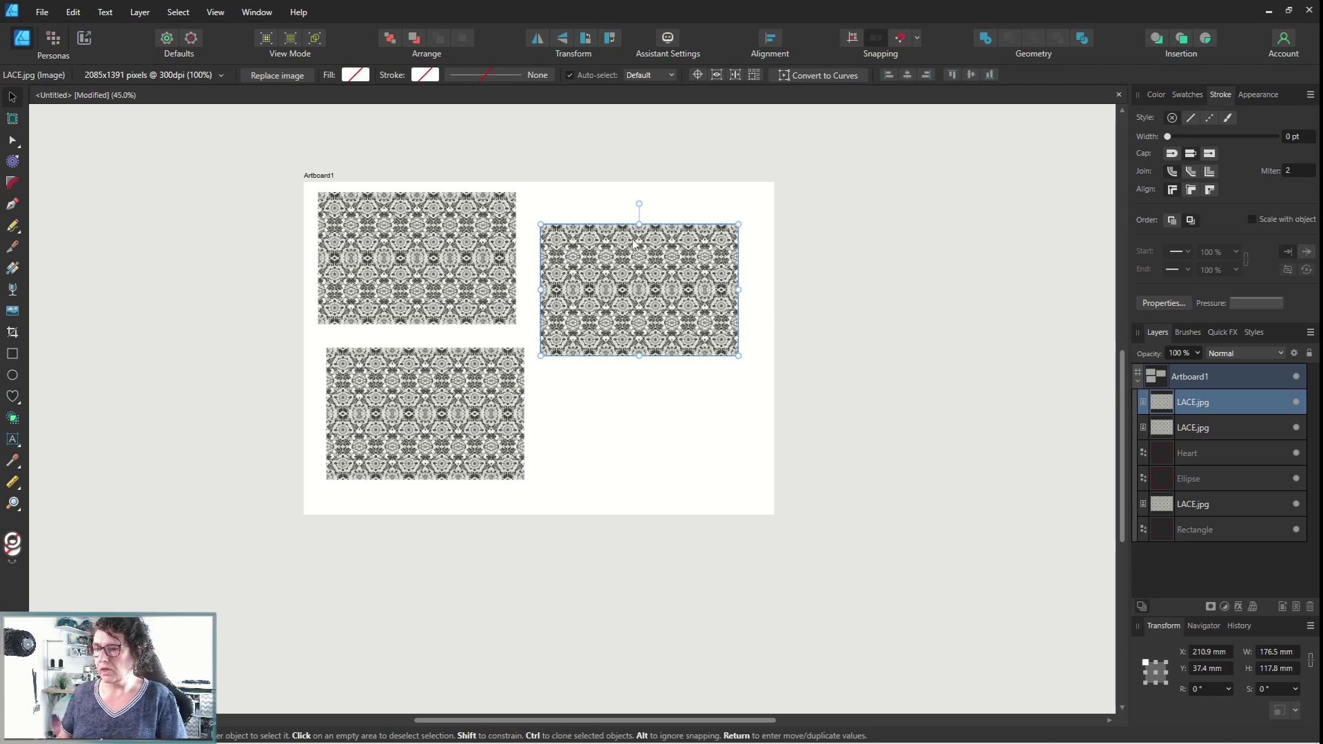
double_click(1187, 406)
key(Escape)
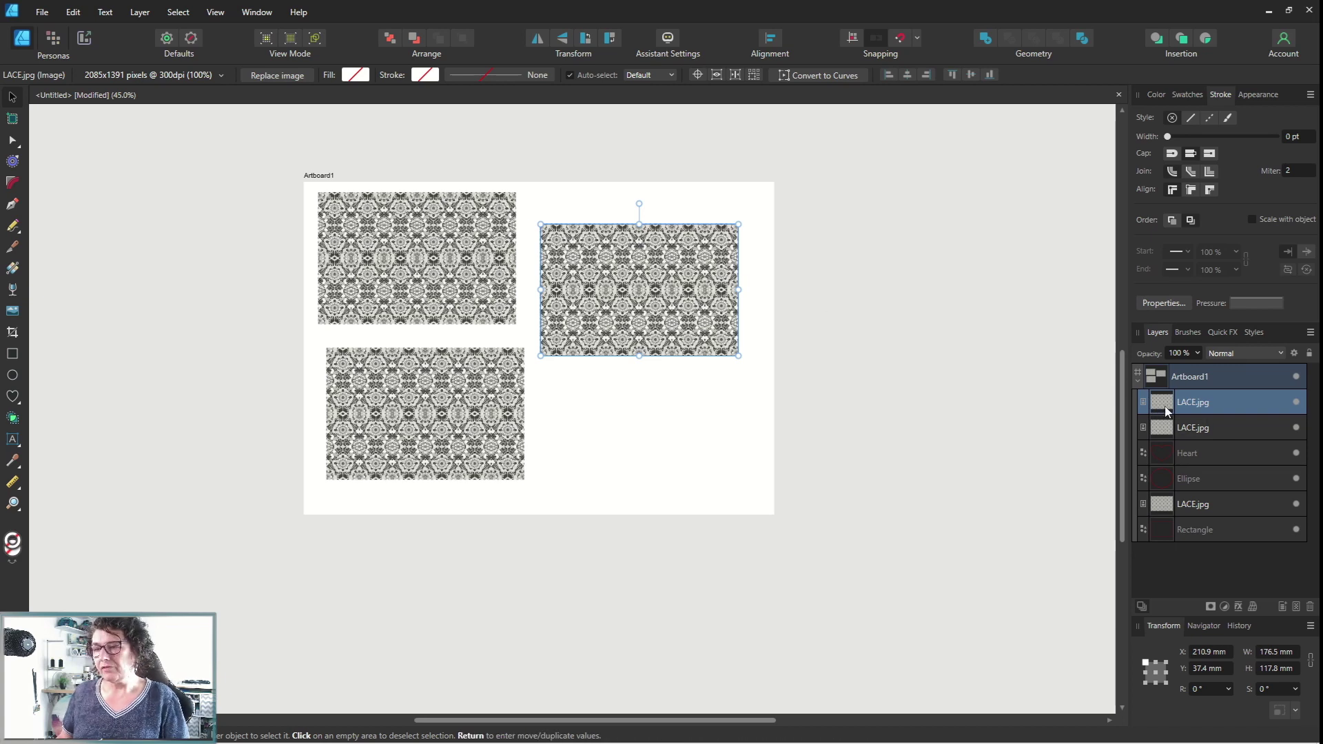
drag(1168, 412, 1194, 456)
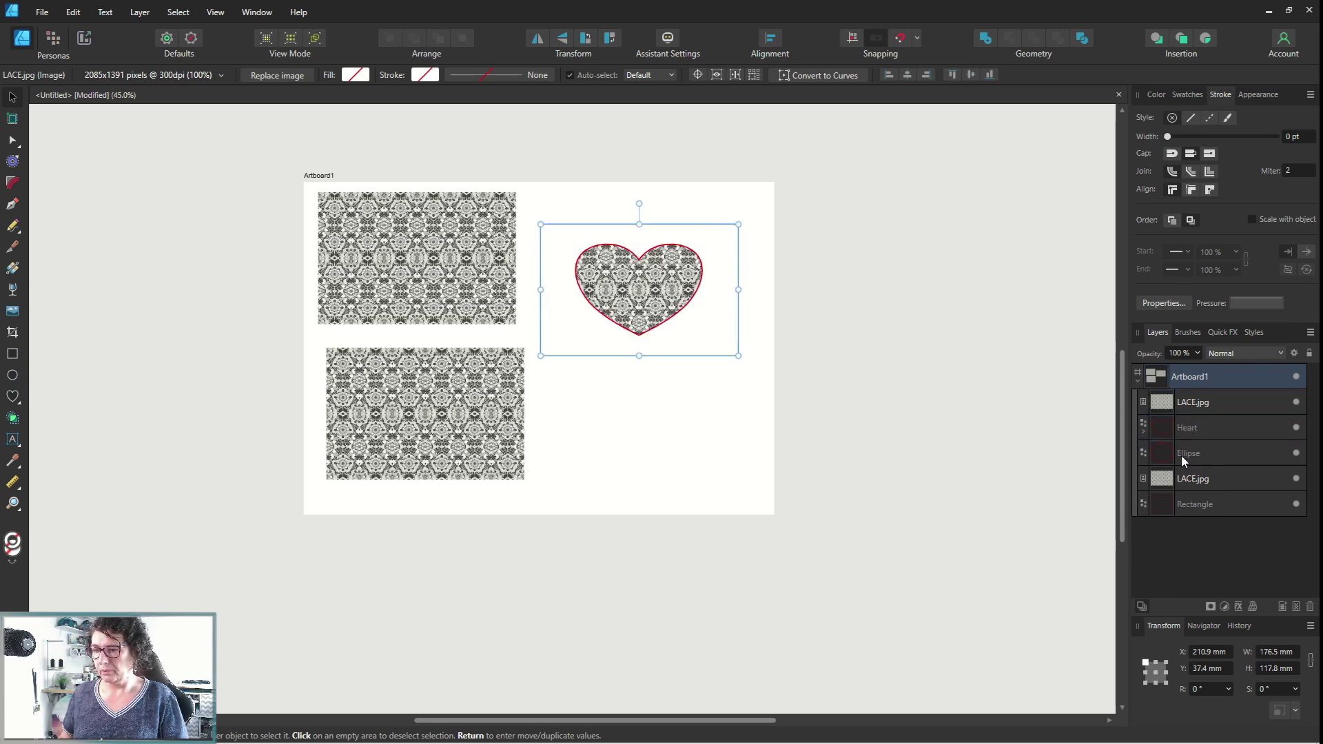
click(1164, 410)
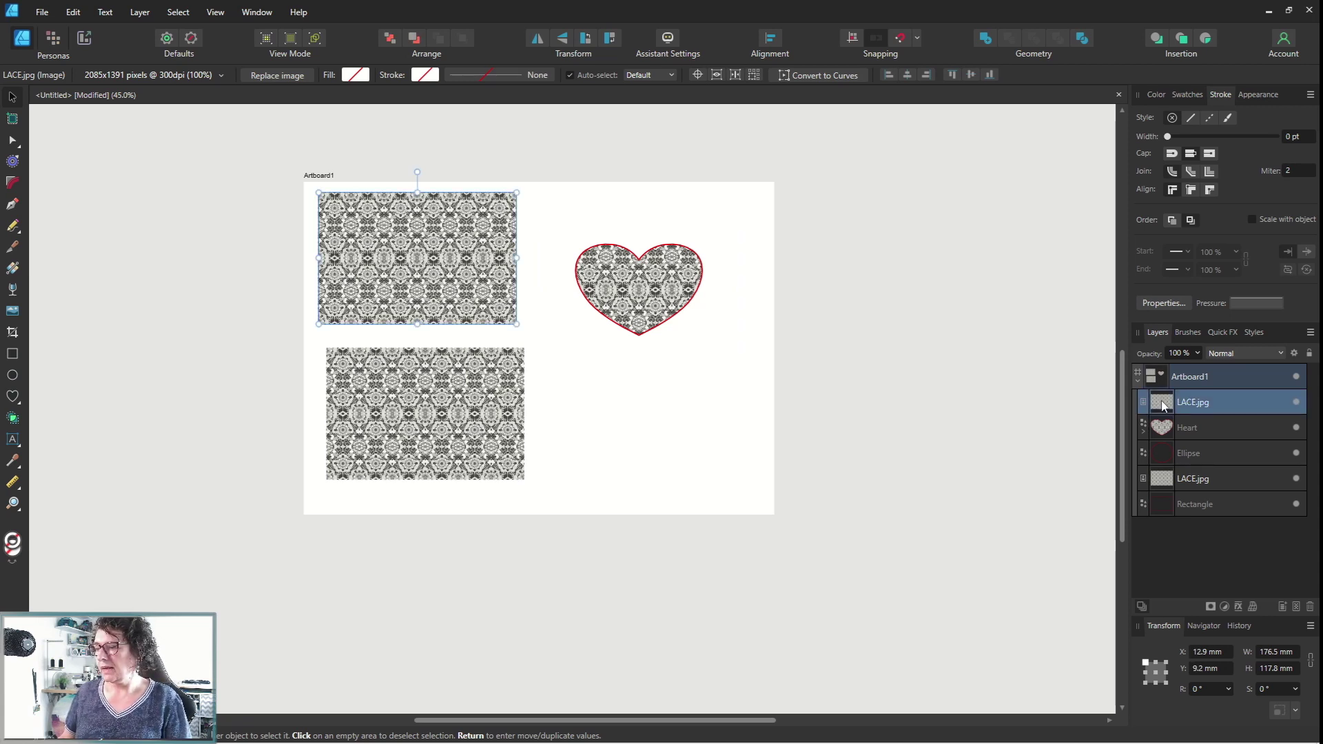
drag(1164, 407, 1201, 455)
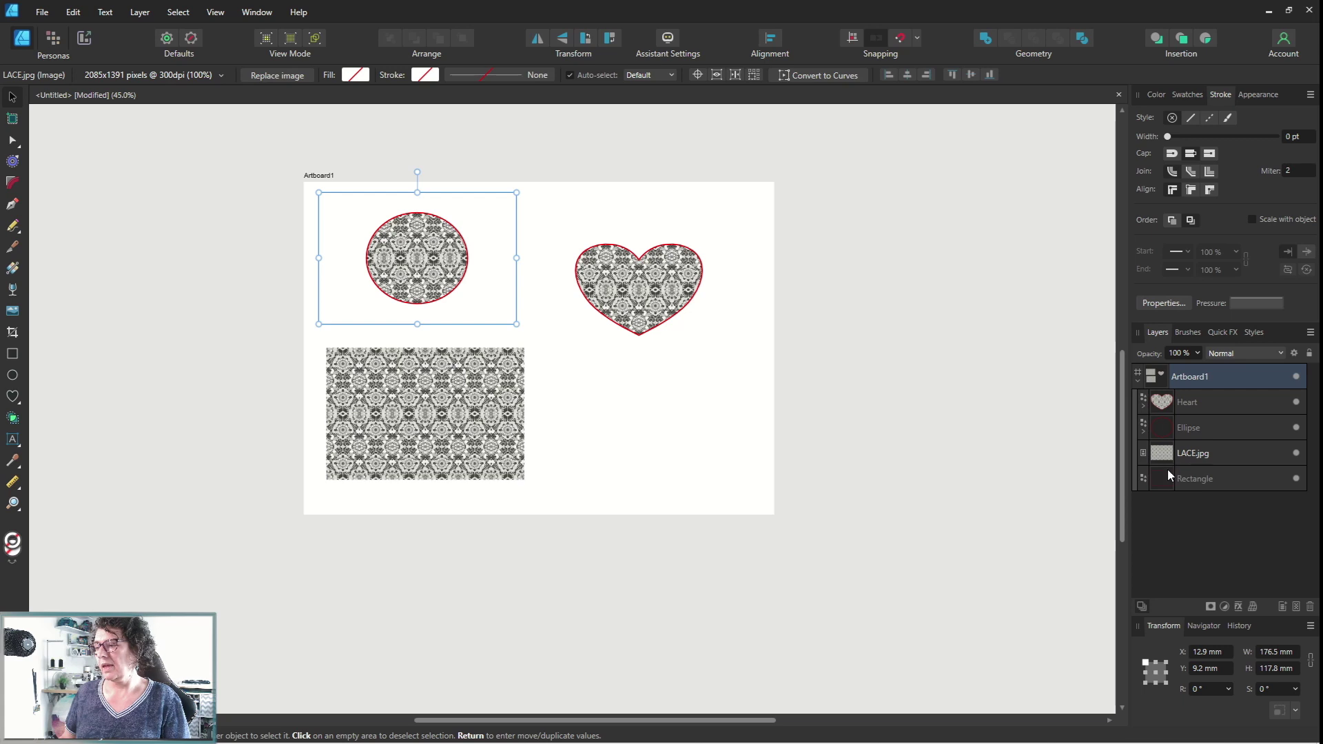
click(1165, 457)
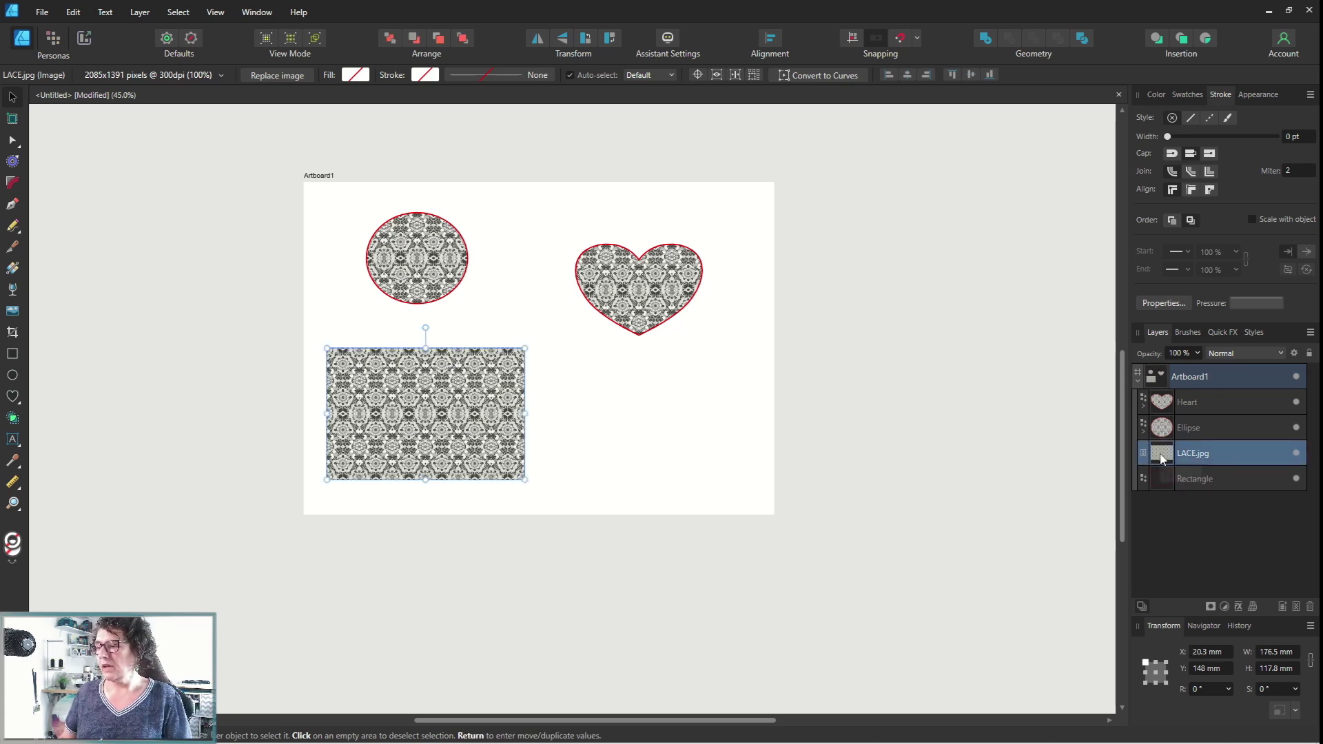
drag(1163, 460, 1191, 477)
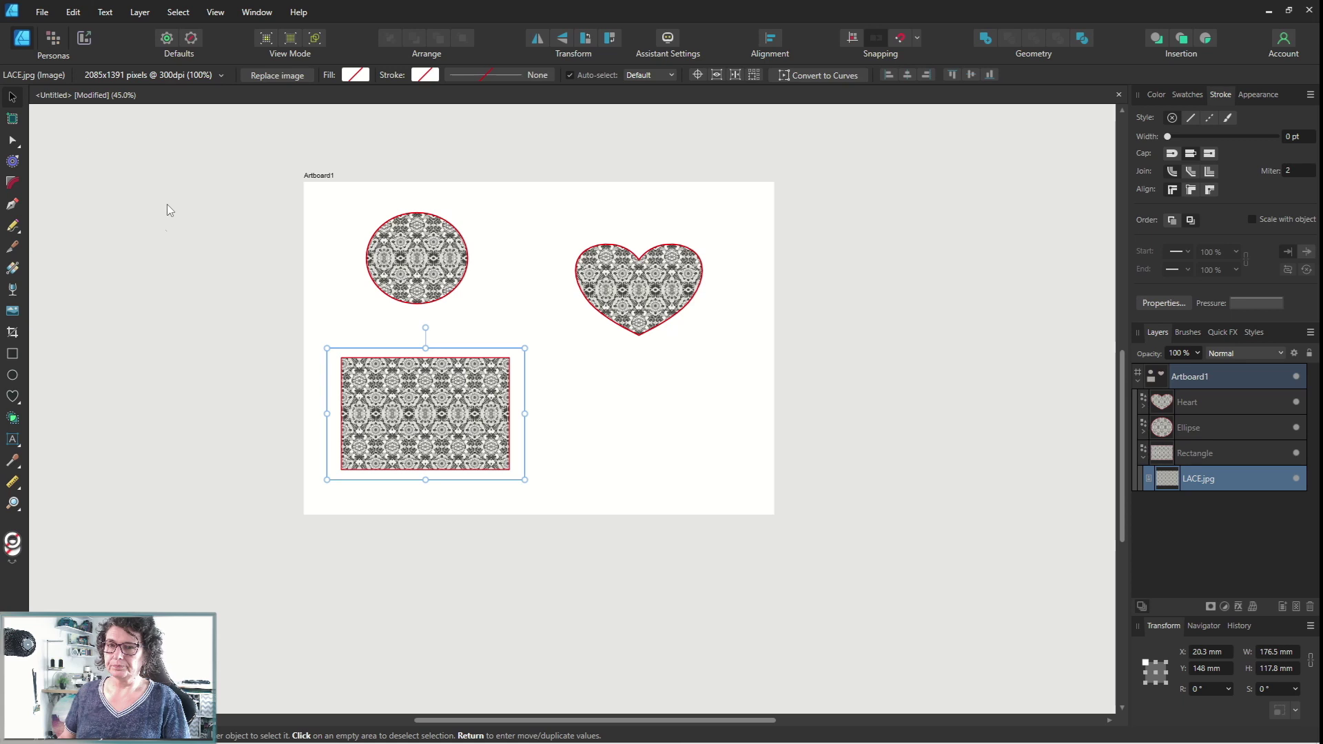
click(159, 239)
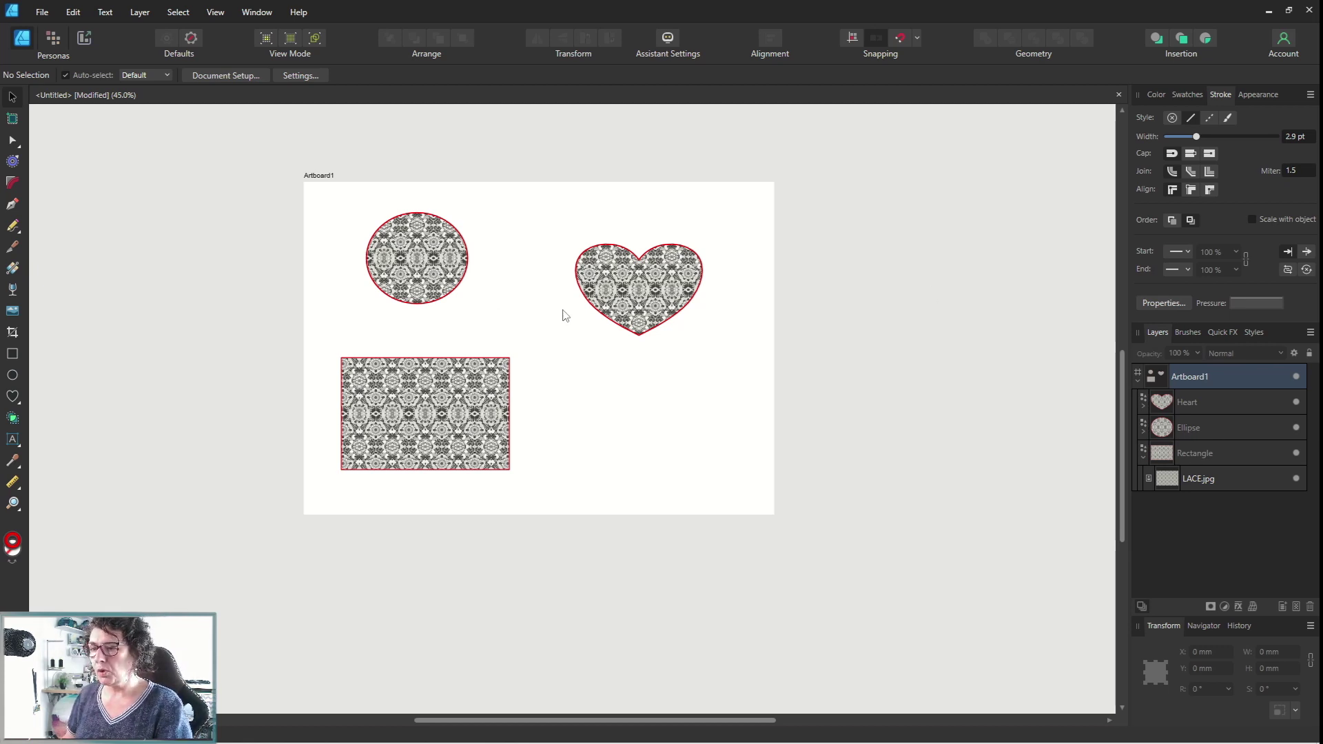
- Move the lace circle above the rectangle and the lace heart beside it
click(1202, 428)
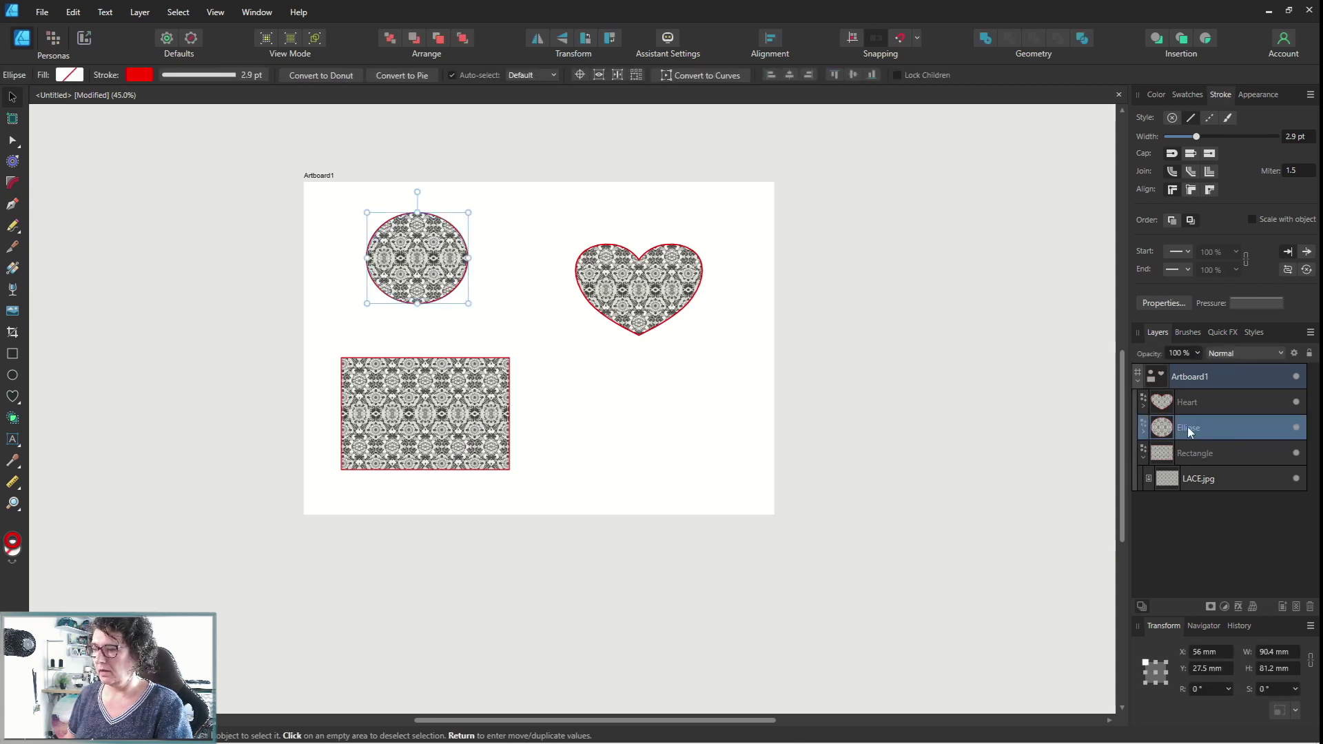
drag(411, 288, 387, 336)
click(1199, 408)
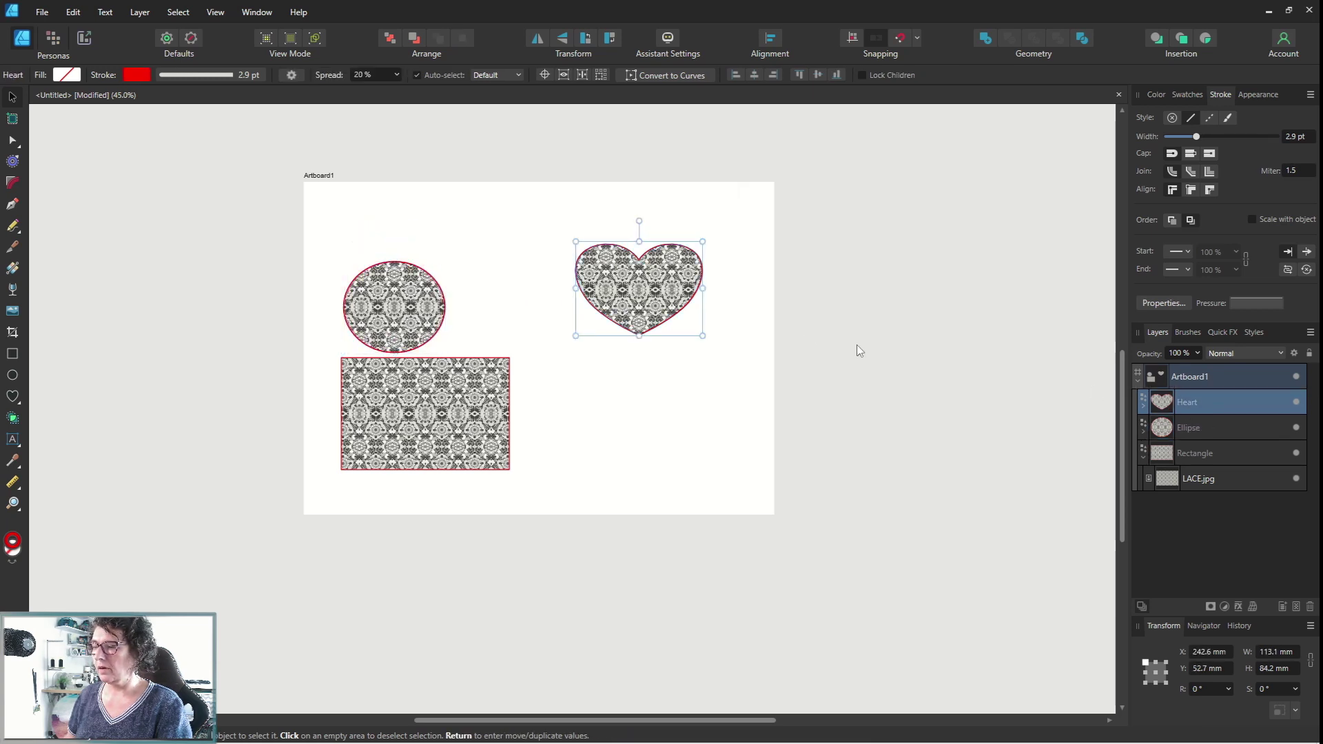
drag(665, 299, 536, 313)
click(644, 354)
- Nudge the lace rectangle slightly right, then select the heart, circle and rectangle together
click(1203, 477)
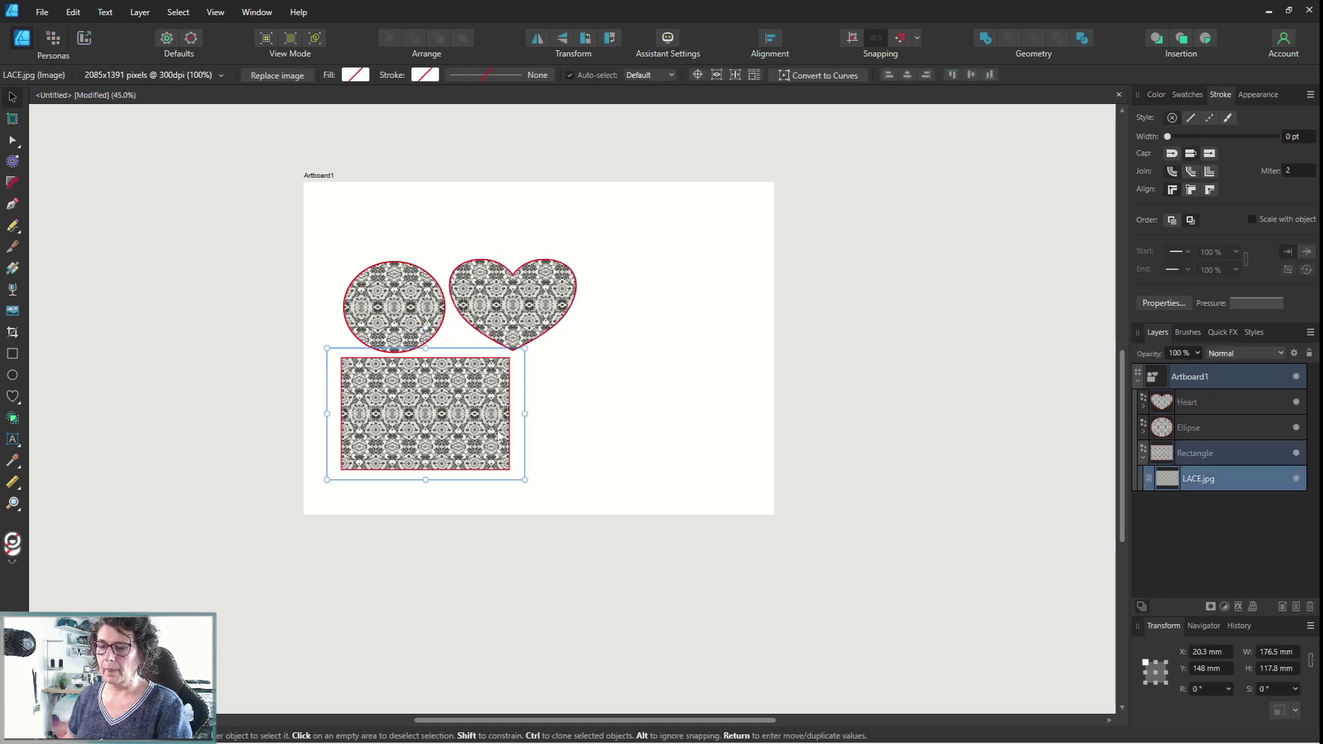
click(1205, 452)
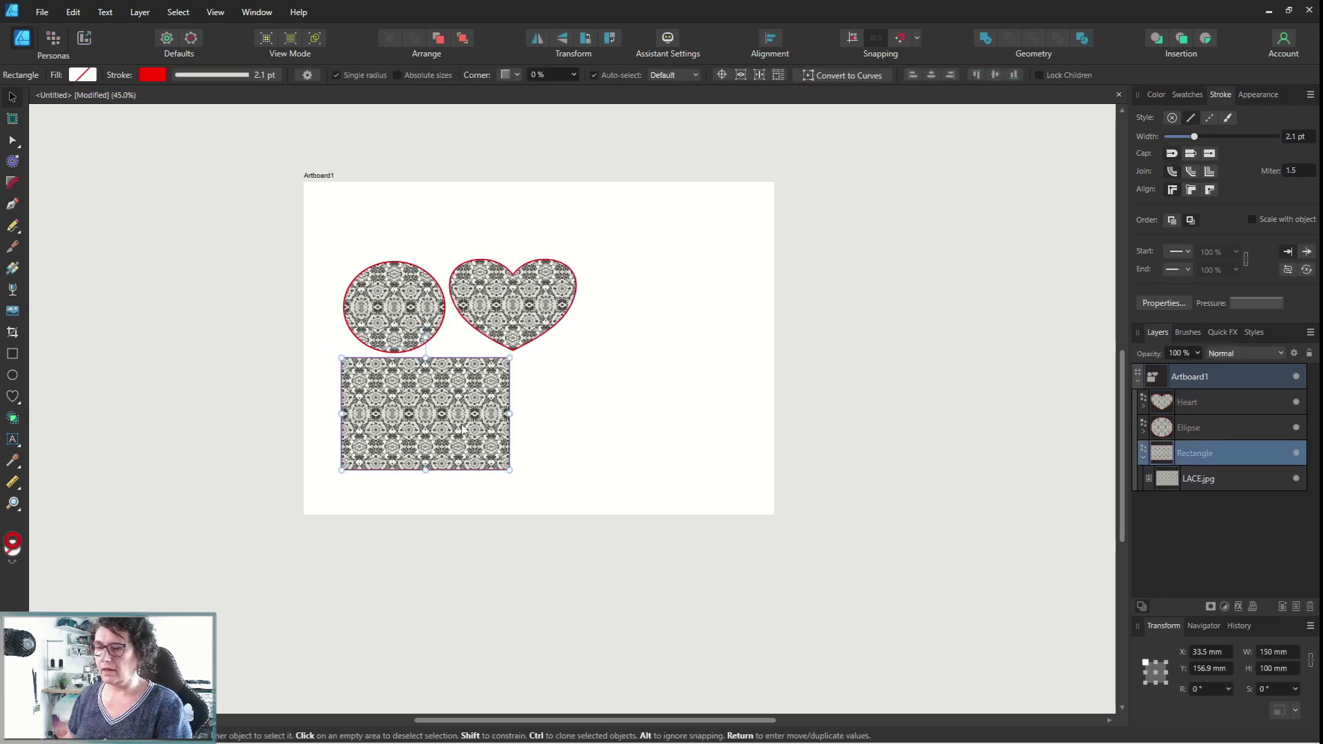
drag(441, 422, 464, 426)
click(635, 435)
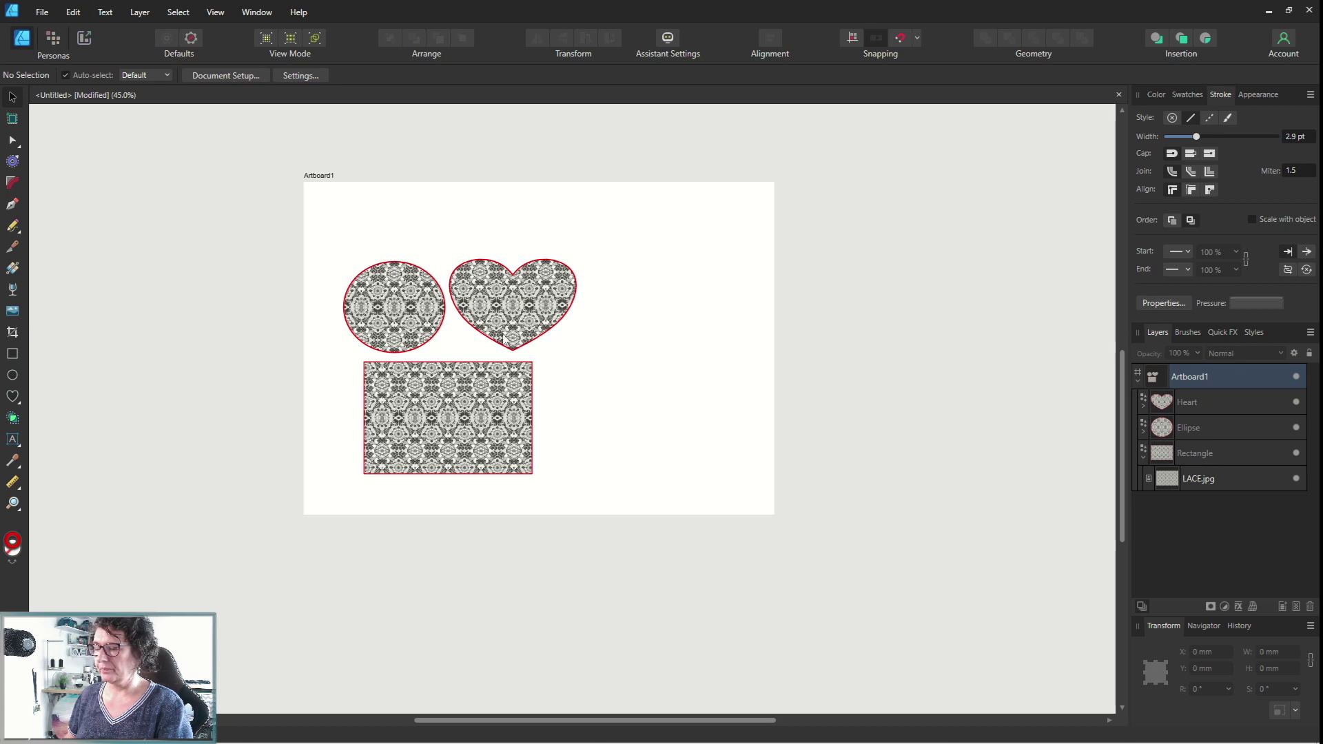
drag(314, 230, 648, 502)
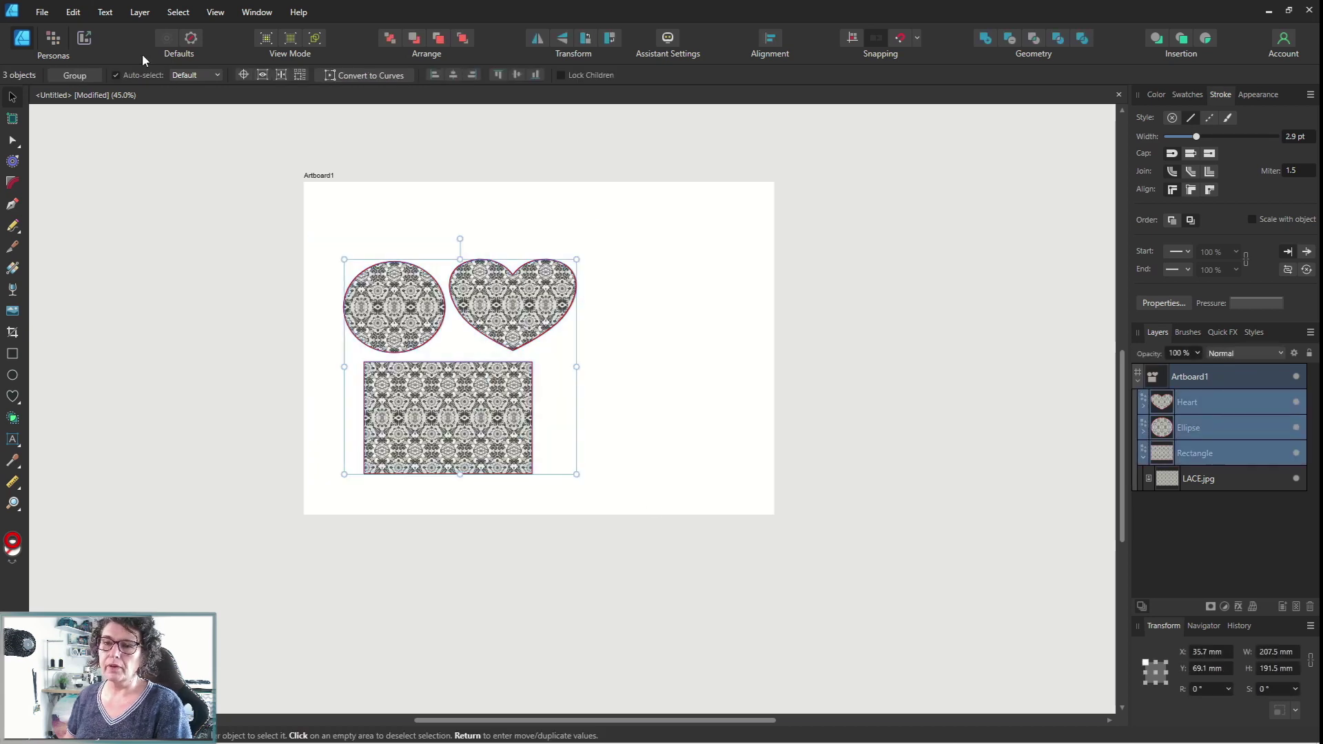
click(55, 19)
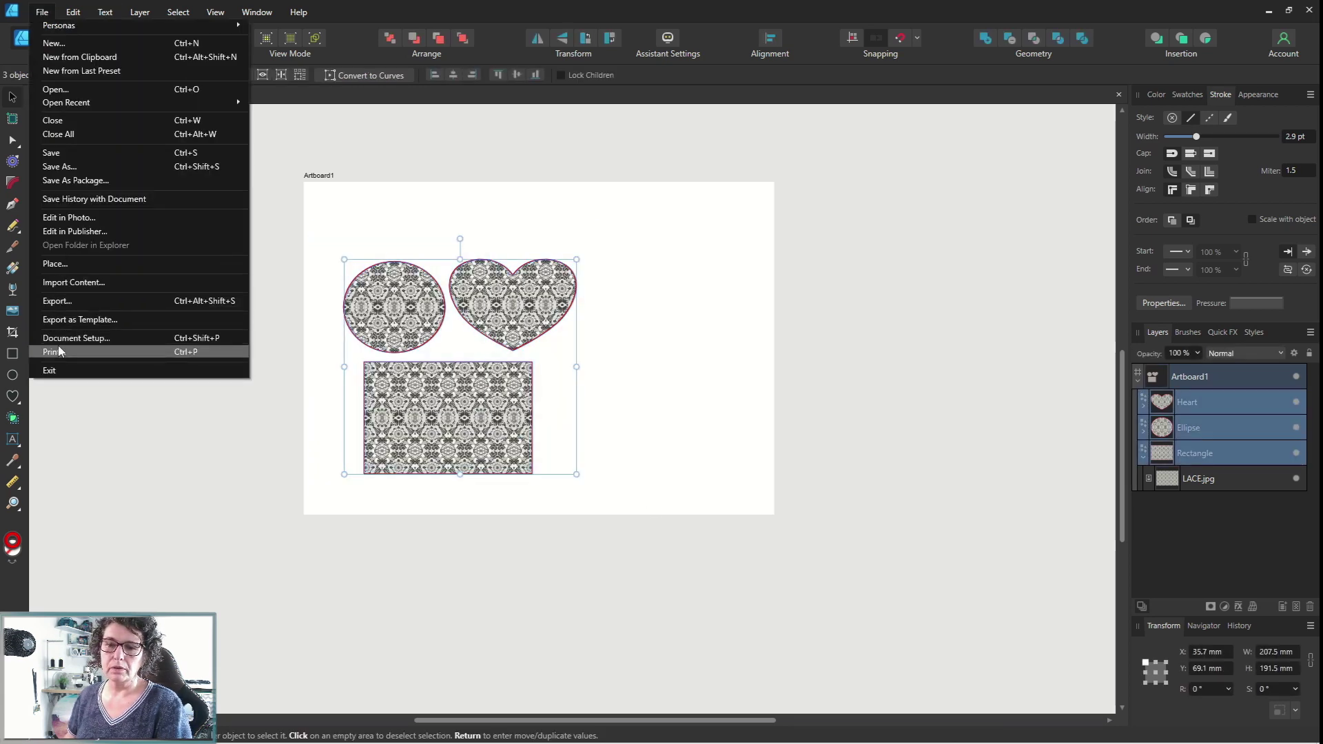
click(86, 350)
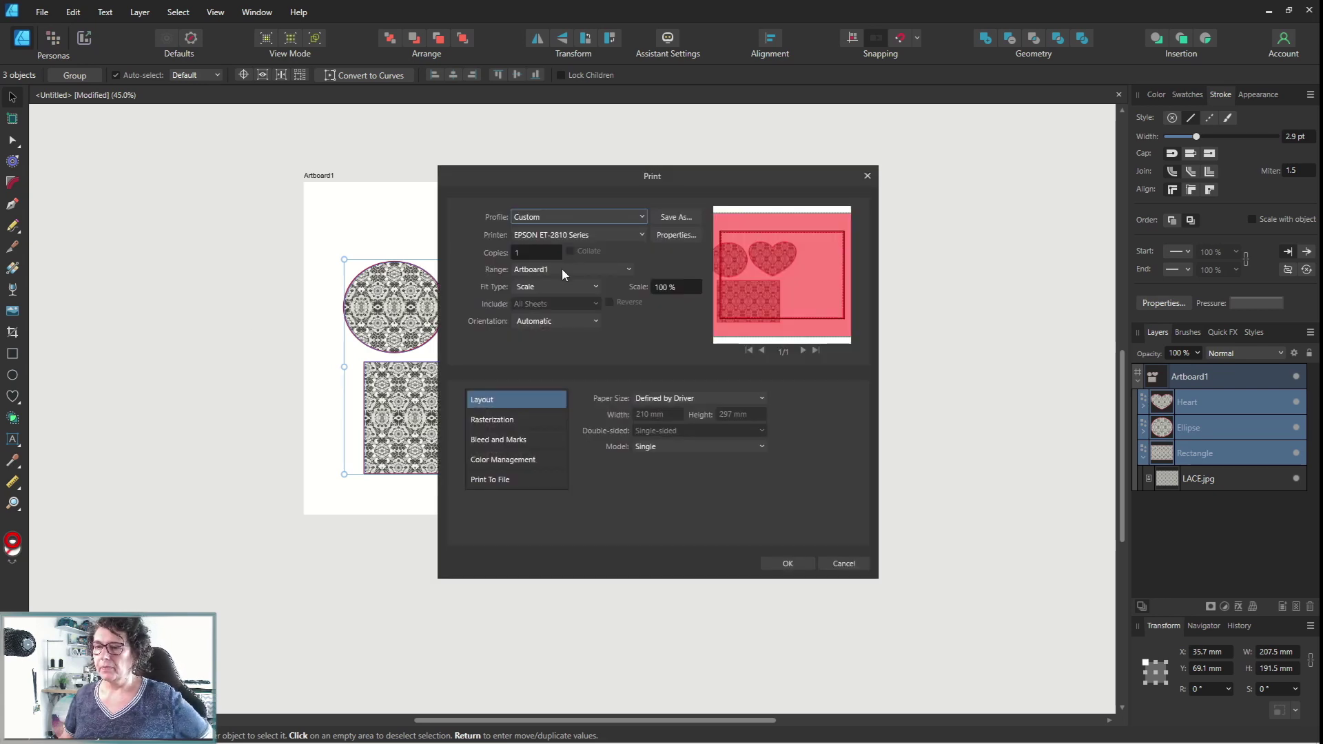
click(676, 236)
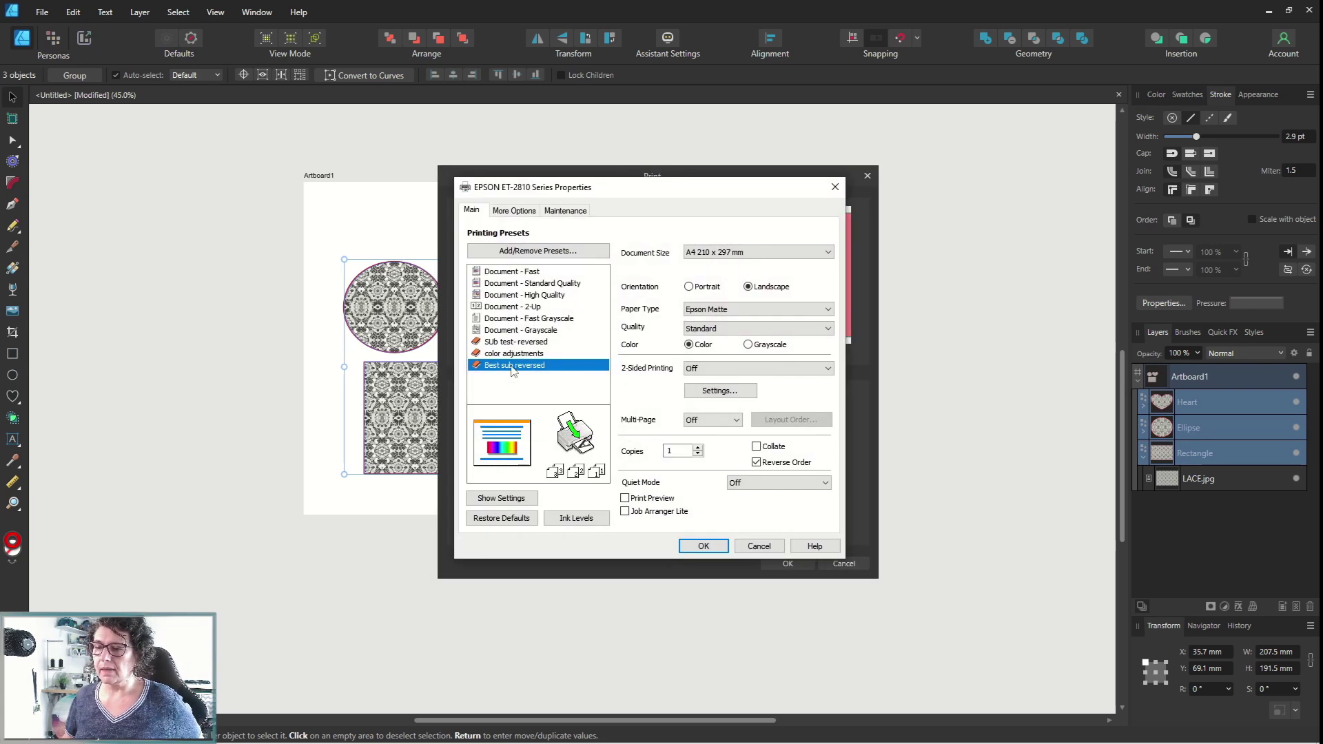
click(702, 546)
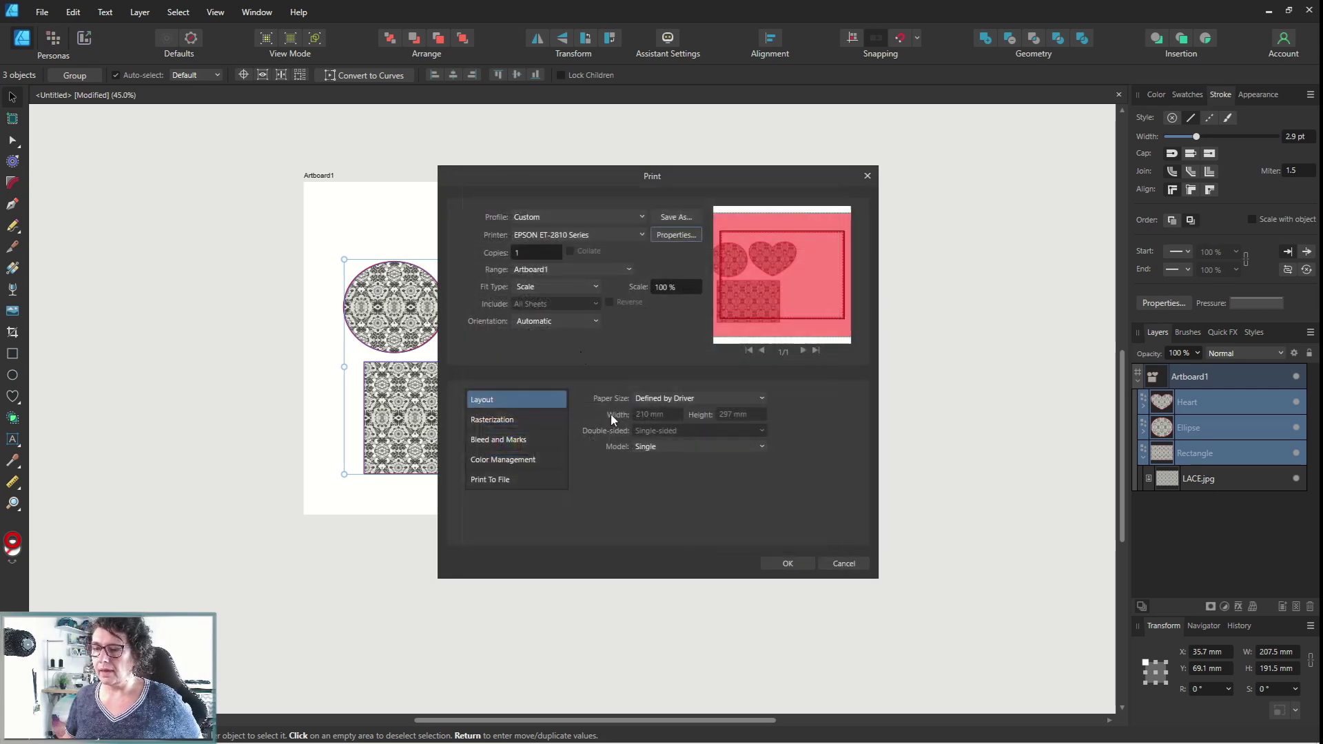
click(533, 268)
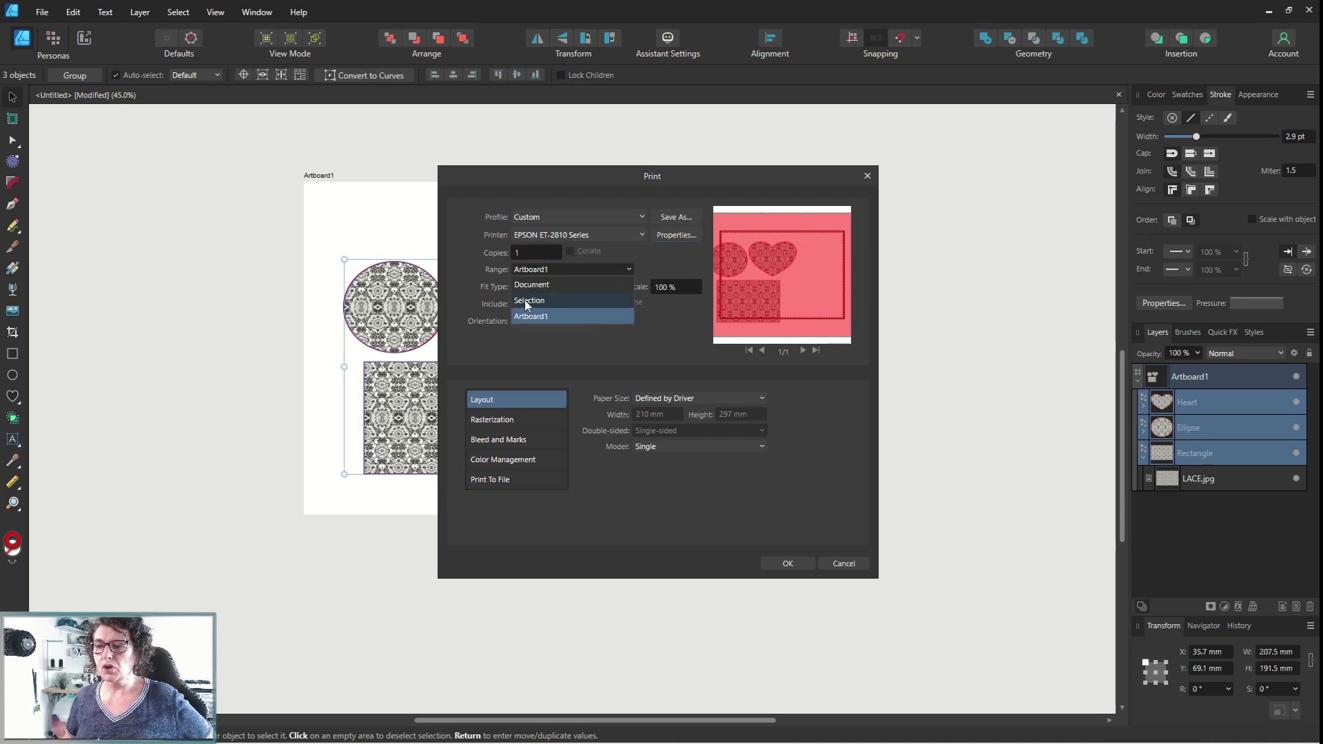
click(529, 301)
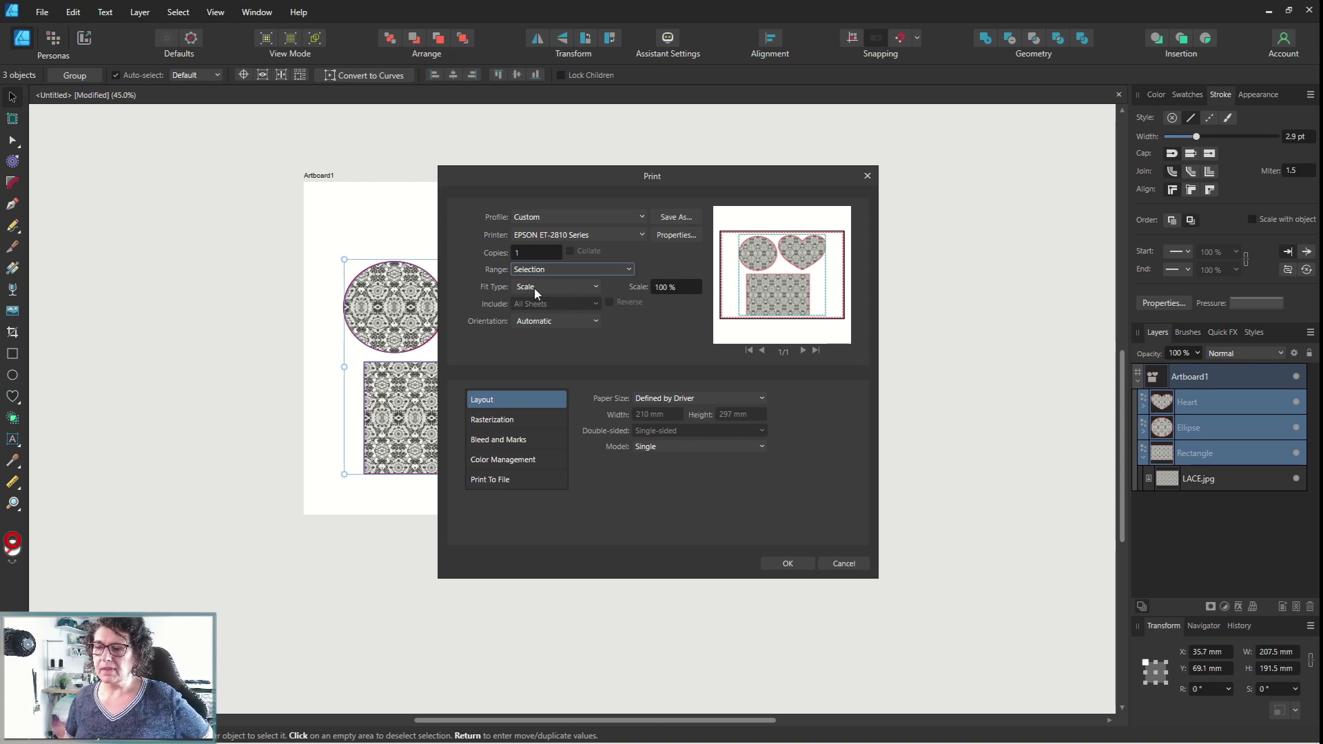
click(842, 563)
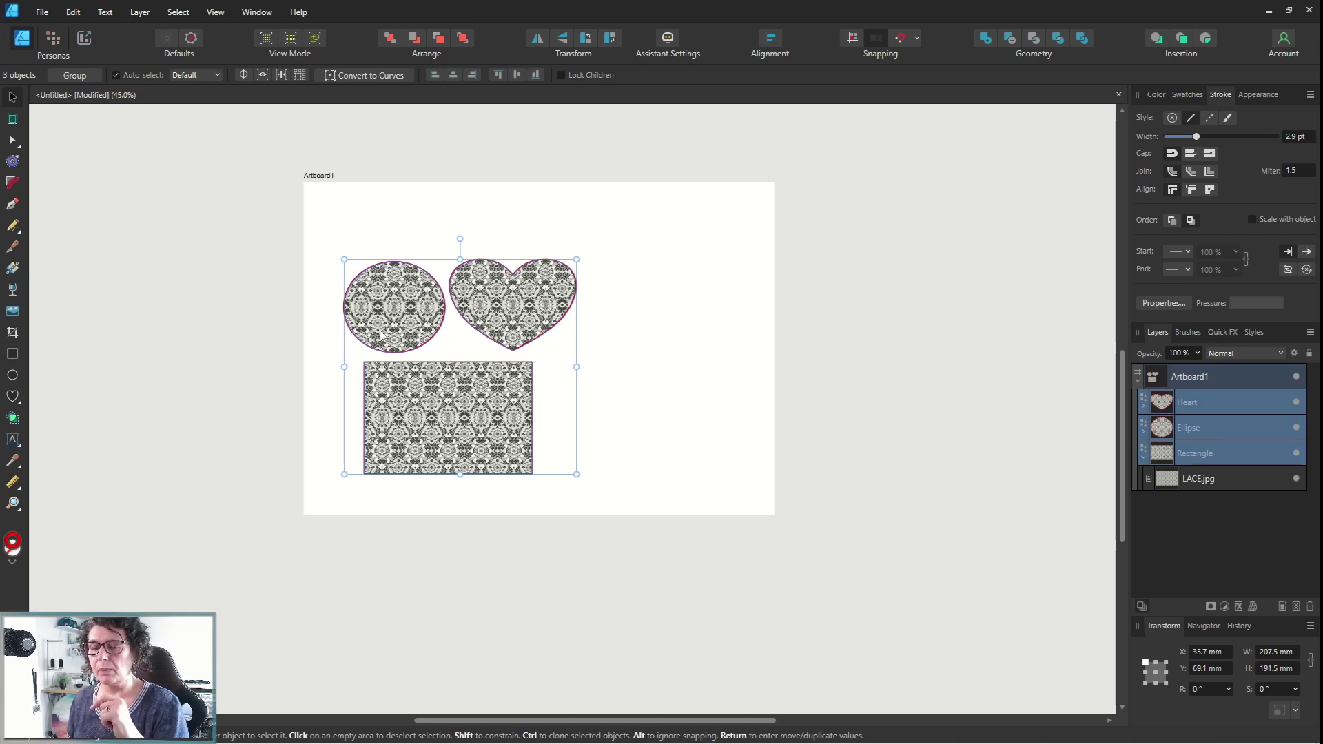
- Set the stroke width of the heart, circle and rectangle to 0 pt
click(338, 230)
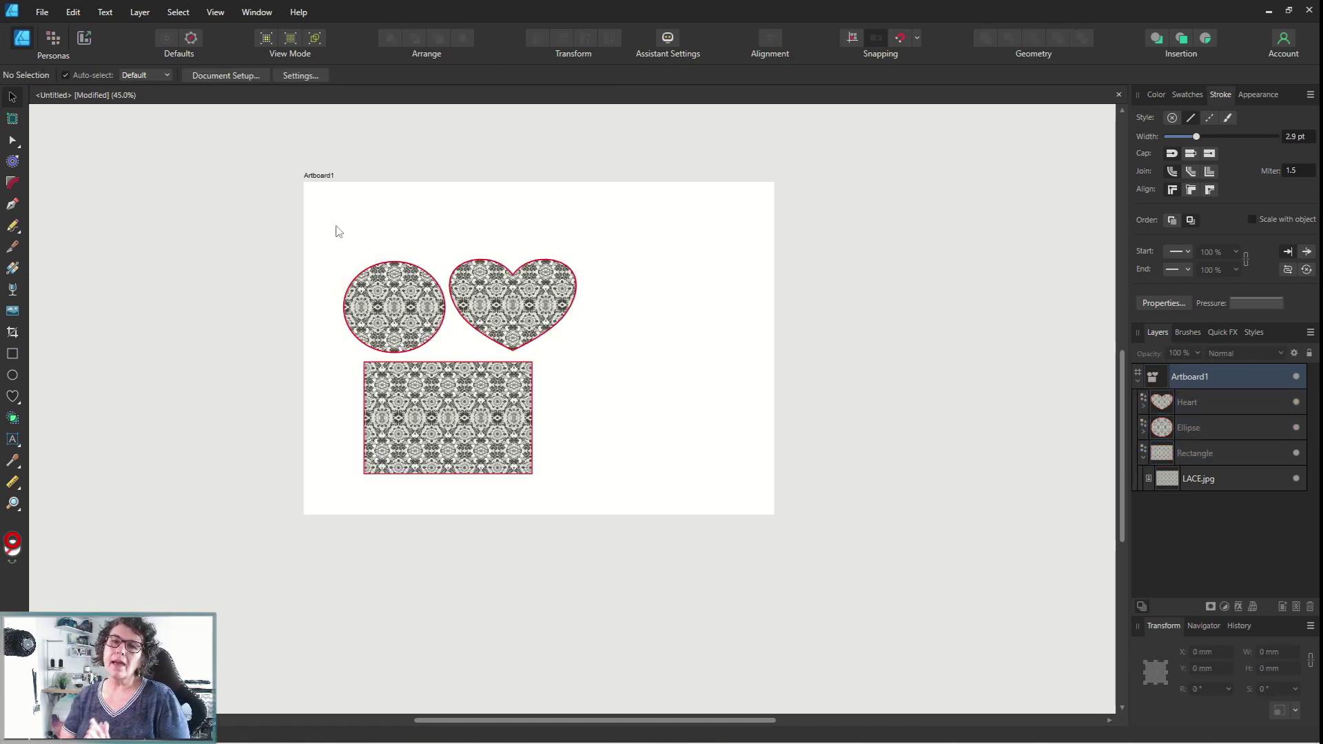
drag(332, 213, 670, 510)
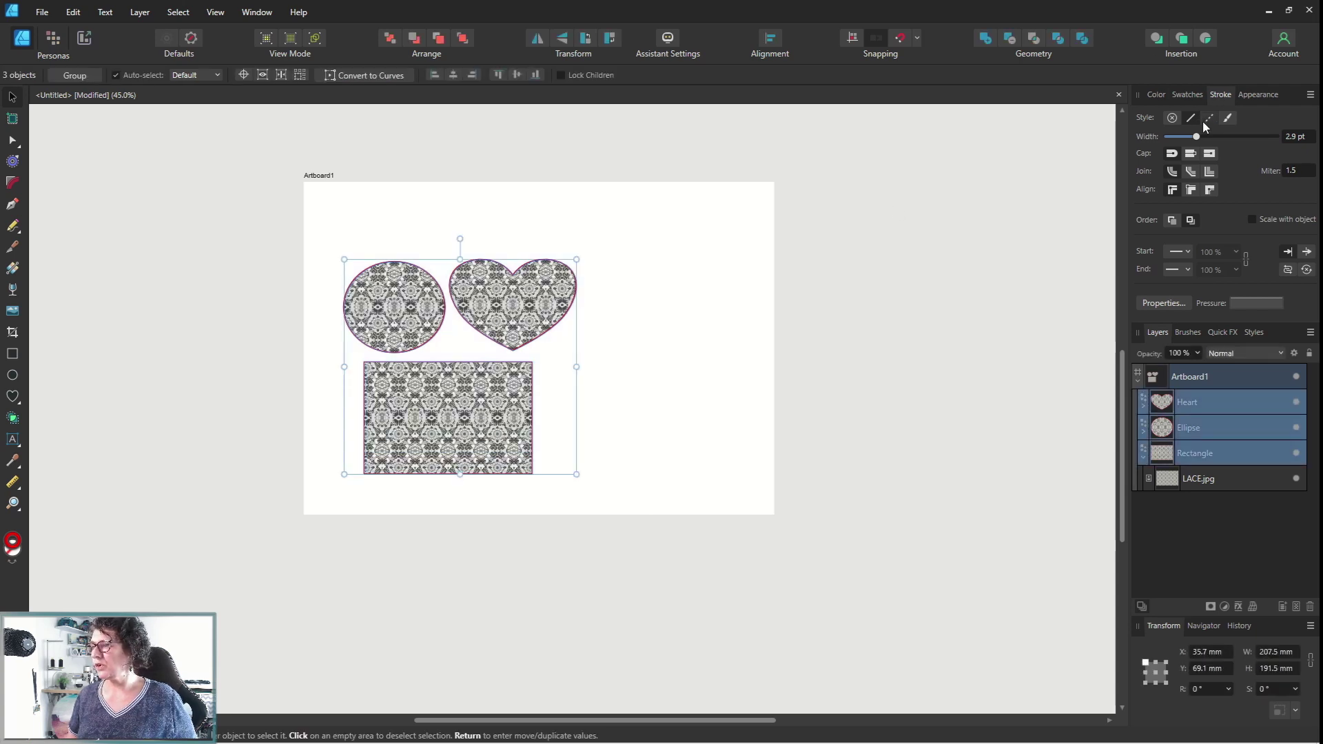
drag(1197, 137, 1147, 147)
click(741, 234)
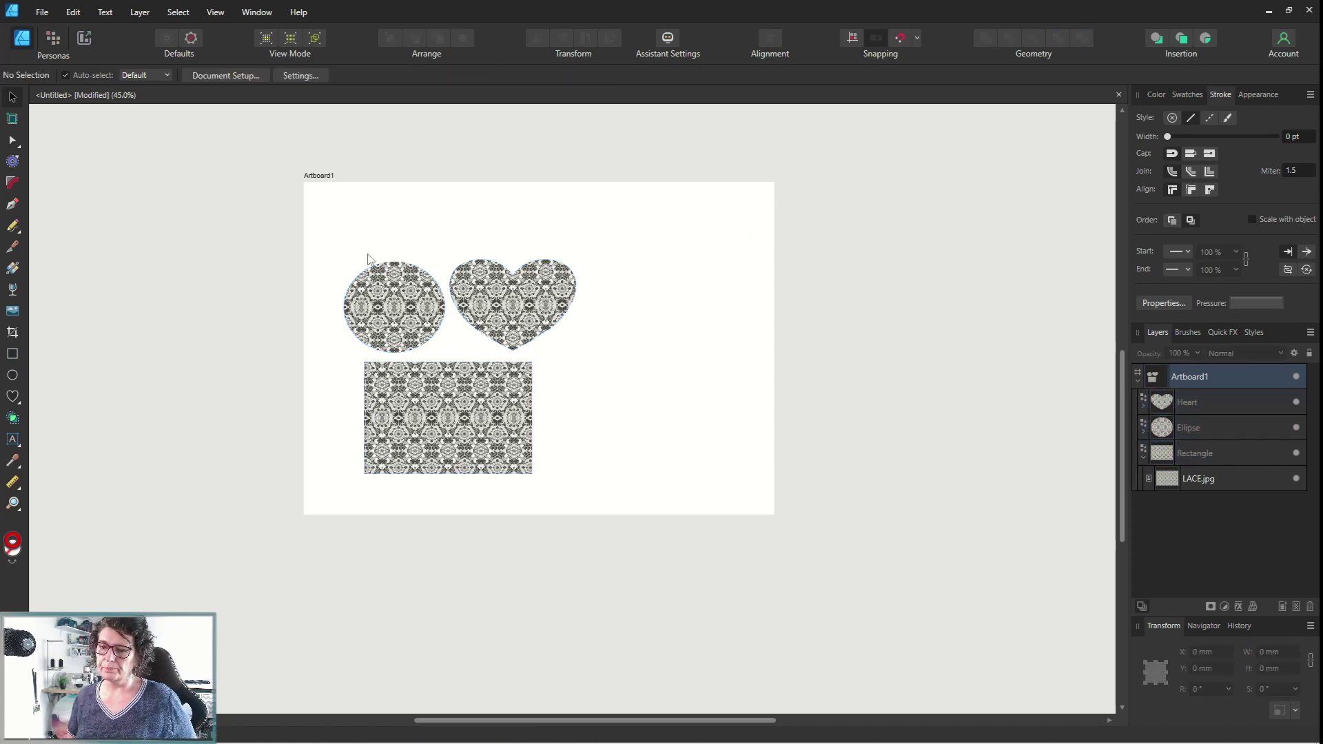